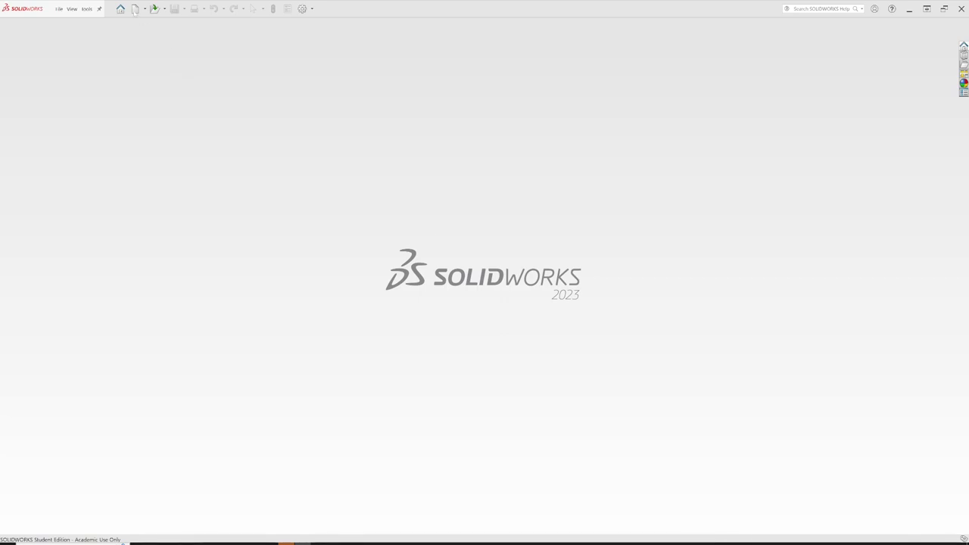
# Step: Create a new assembly and place Rib.SLDPRT at the origin as the fixed first component
pyautogui.click(135, 9)
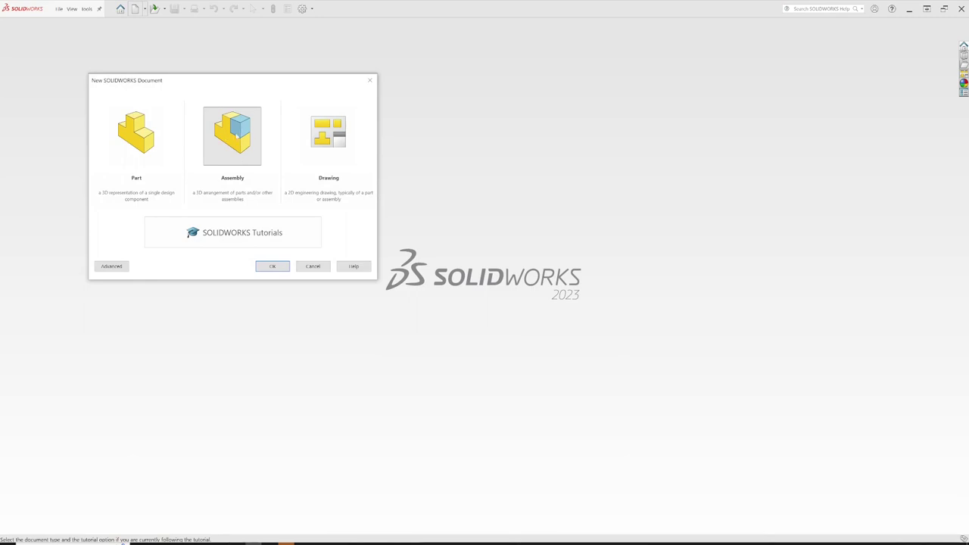
pyautogui.click(233, 136)
pyautogui.click(273, 266)
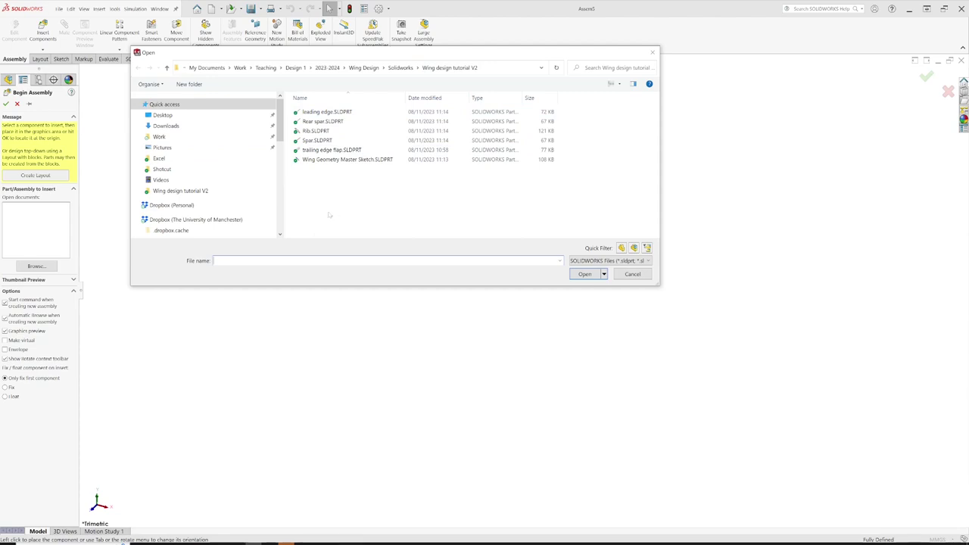
pyautogui.click(312, 132)
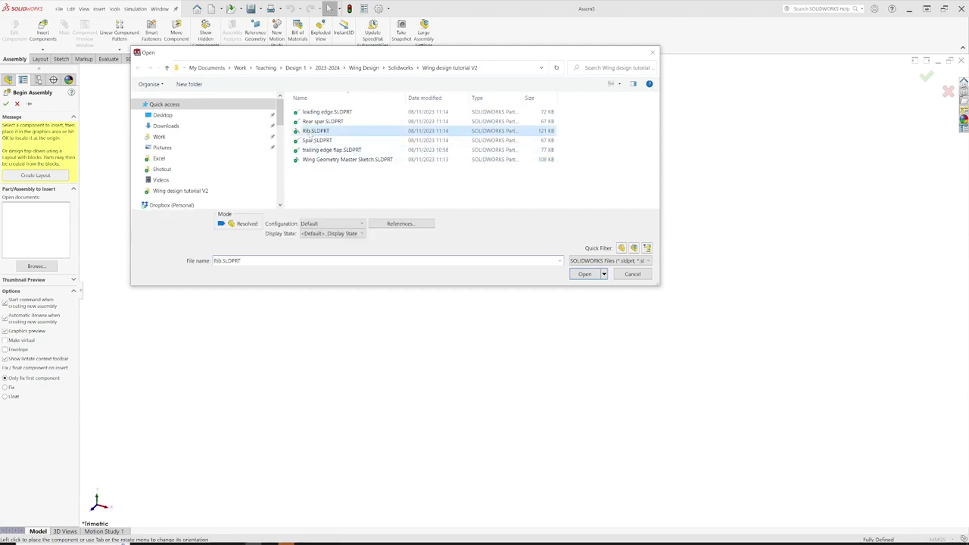
pyautogui.click(586, 274)
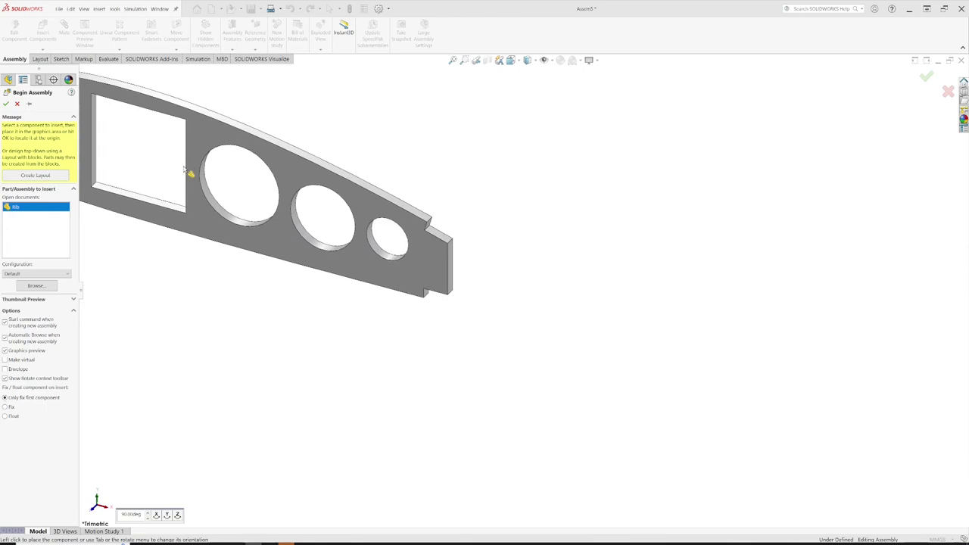
pyautogui.click(6, 104)
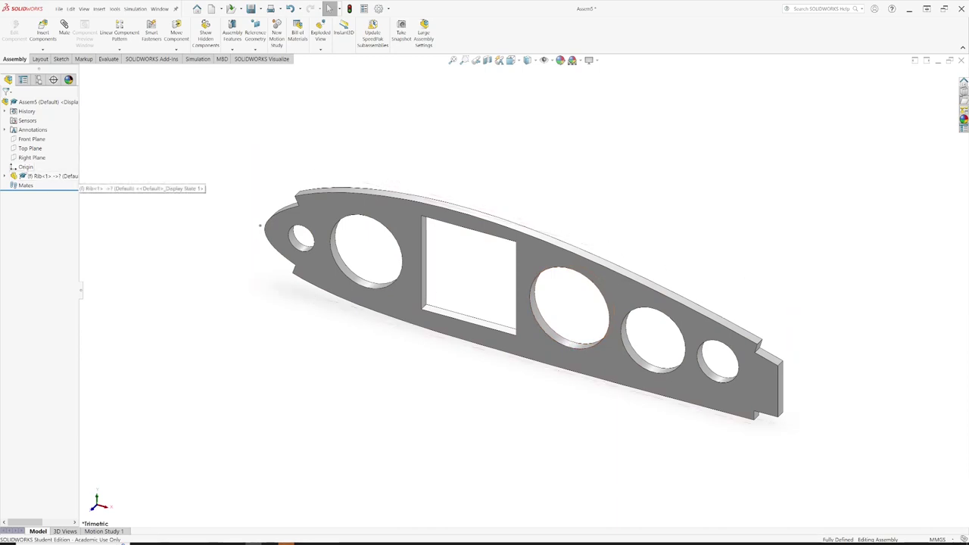
# Step: Select the assembly Origin, then expand Rib<1> and select the Rib's own Origin
pyautogui.click(24, 167)
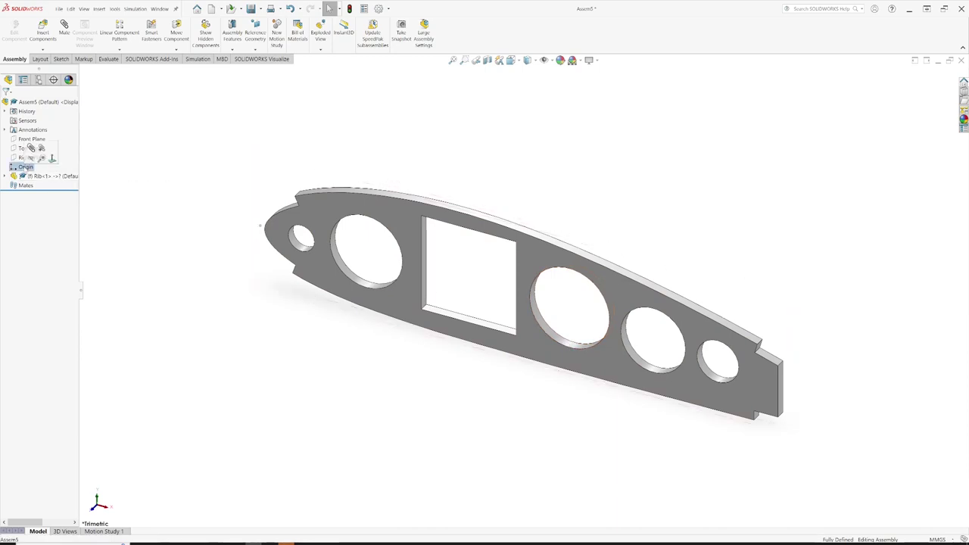
pyautogui.click(4, 176)
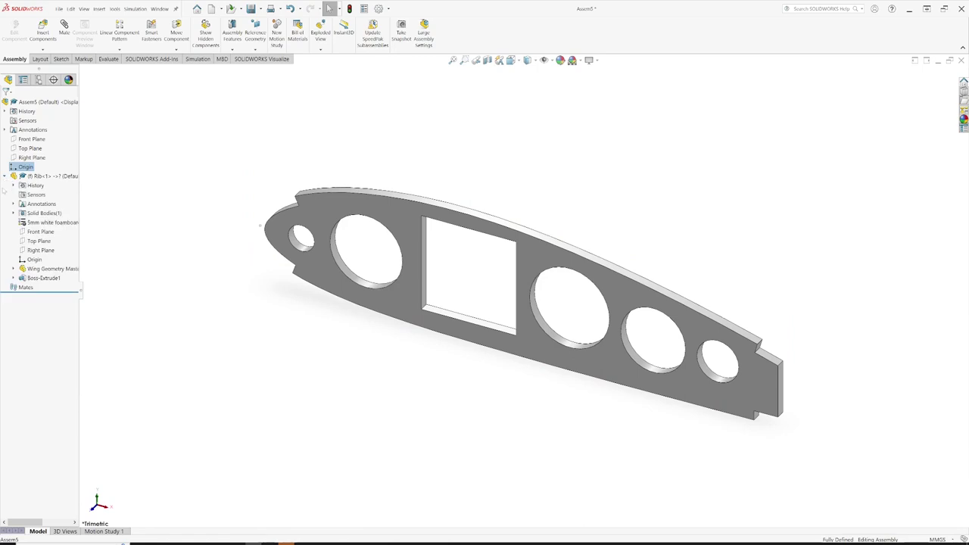
pyautogui.click(277, 241)
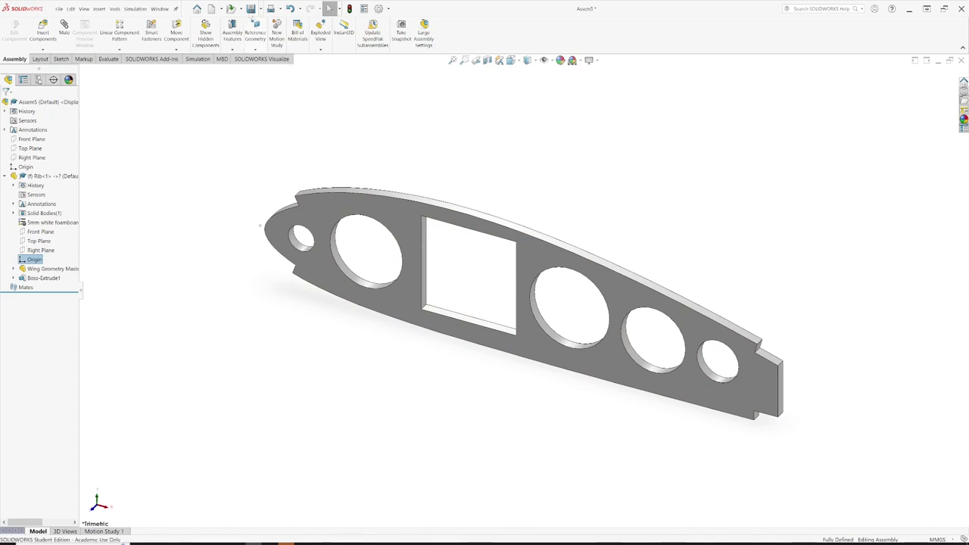
# Step: Save Assem5 as 'Wing assembly.SLDASM' in the Wing design tutorial V2 folder
pyautogui.click(251, 9)
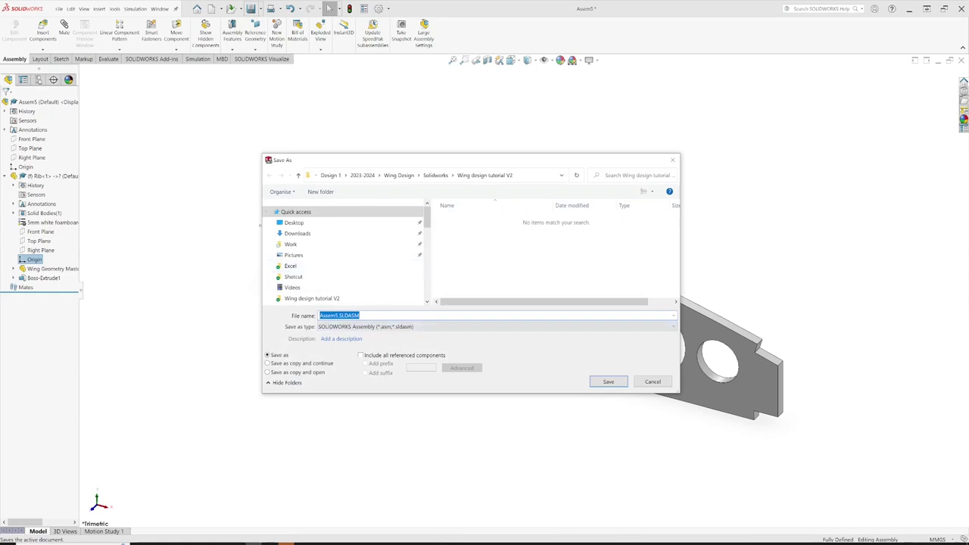
pyautogui.write('Wing assembly')
pyautogui.click(606, 382)
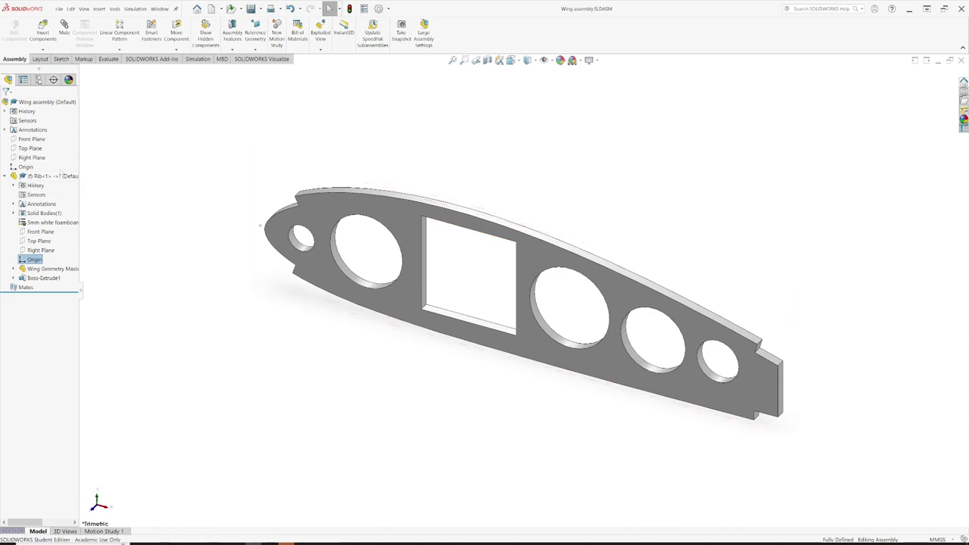
# Step: Insert Spar.SLDPRT through the rib's square cut-out and orbit to face the rib and spar
pyautogui.click(43, 32)
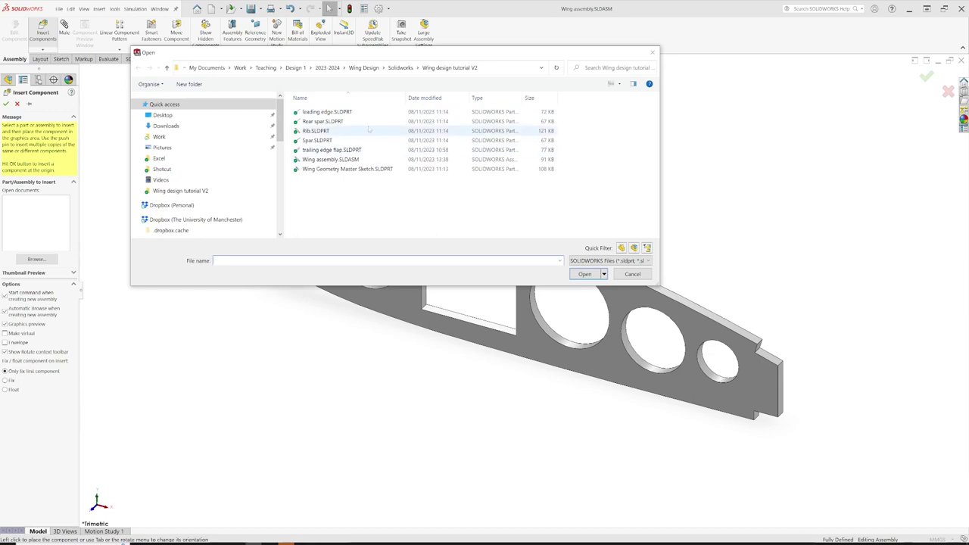
pyautogui.click(321, 140)
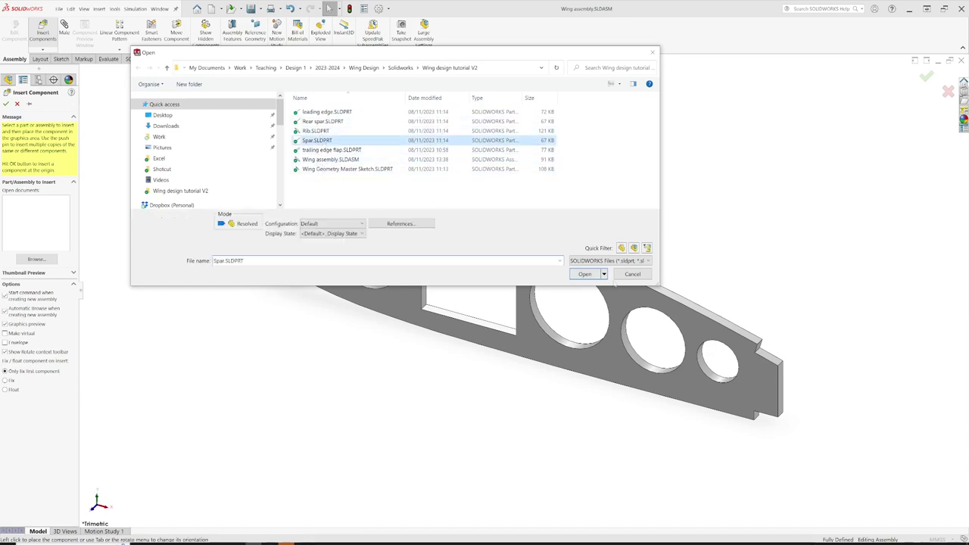
pyautogui.click(585, 275)
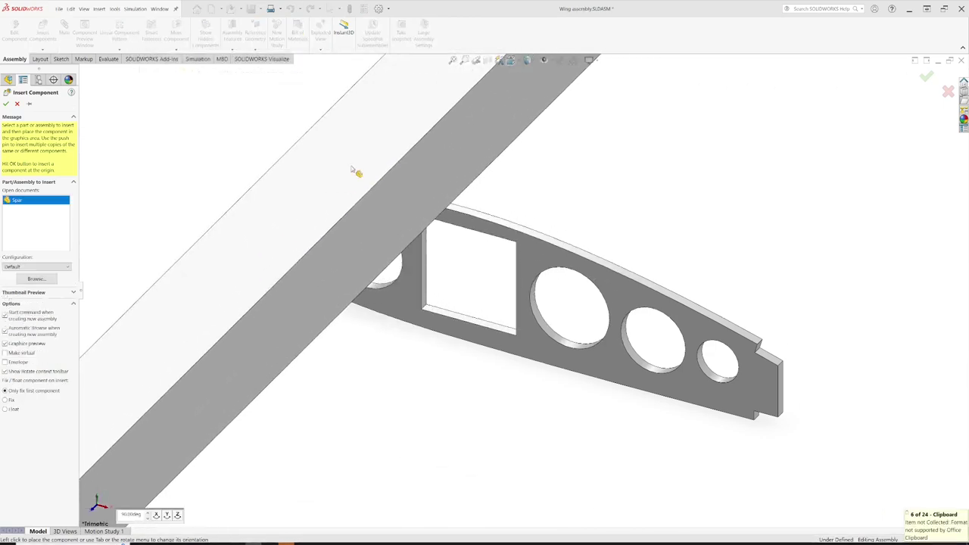
pyautogui.click(396, 236)
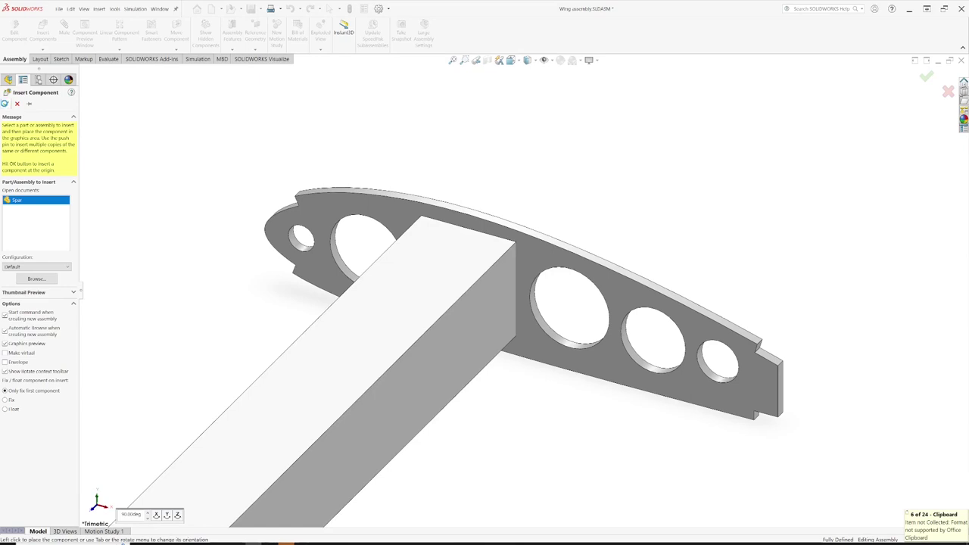
pyautogui.scroll(2, 396, 237)
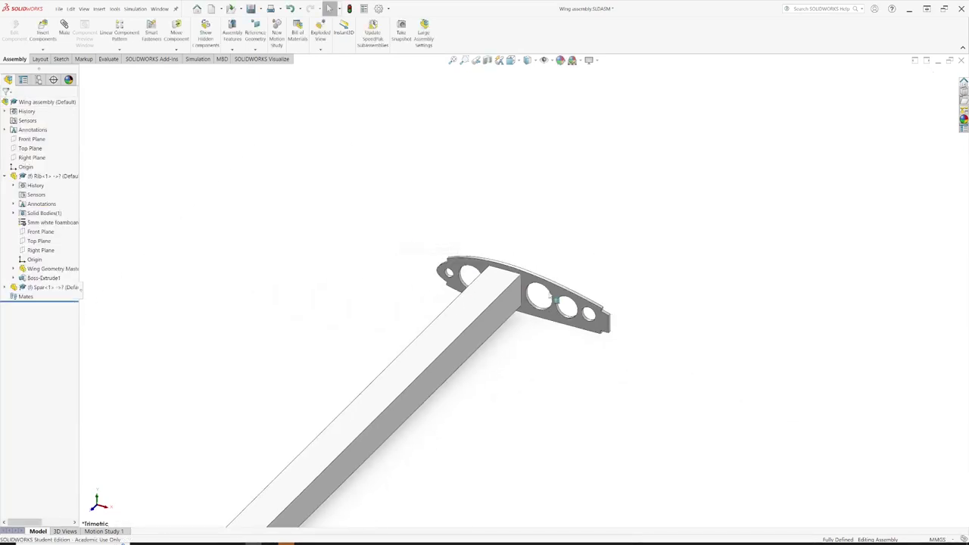
pyautogui.scroll(-1, 540, 297)
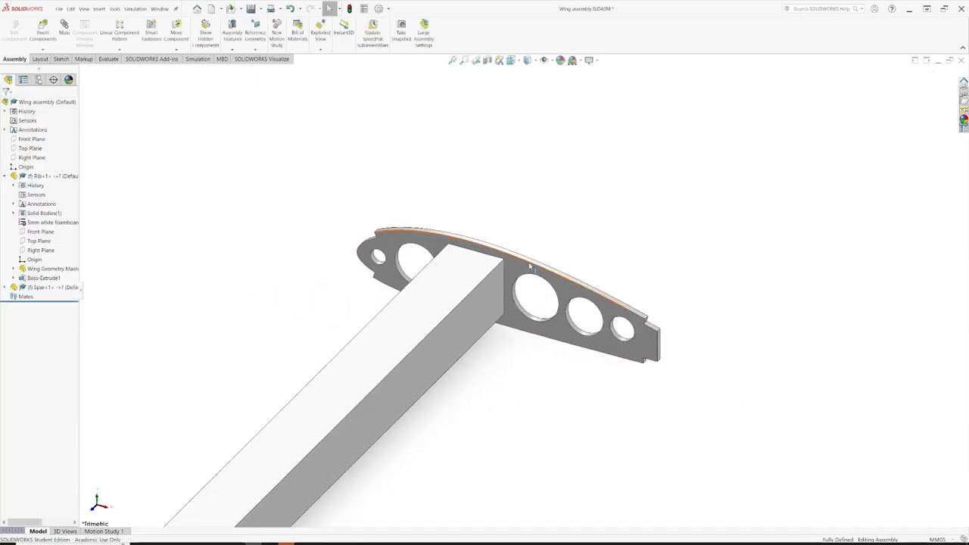
pyautogui.scroll(-1, 529, 277)
pyautogui.moveTo(530, 277); pyautogui.dragTo(424, 277, button='middle')
# Step: Insert Rear spar.SLDPRT parallel to the first spar
pyautogui.click(44, 31)
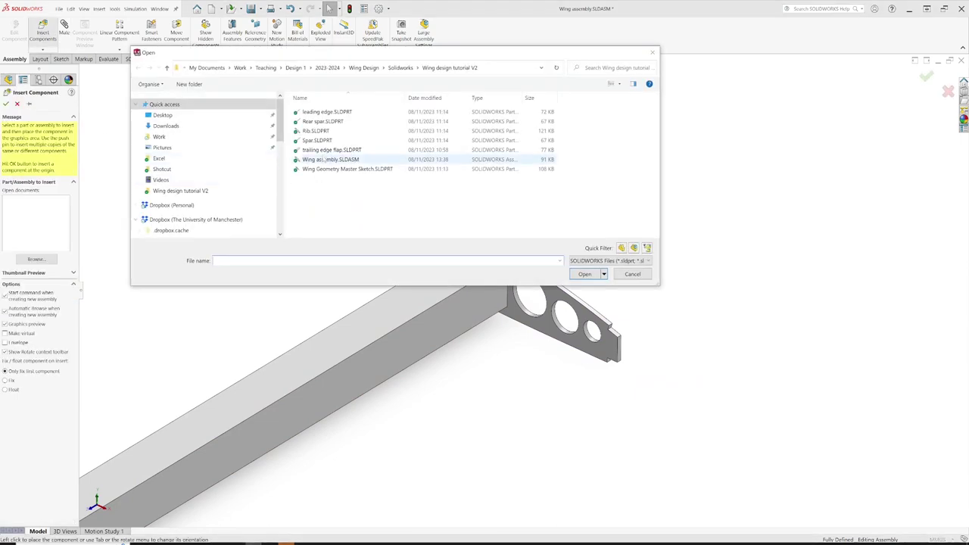
pyautogui.click(321, 121)
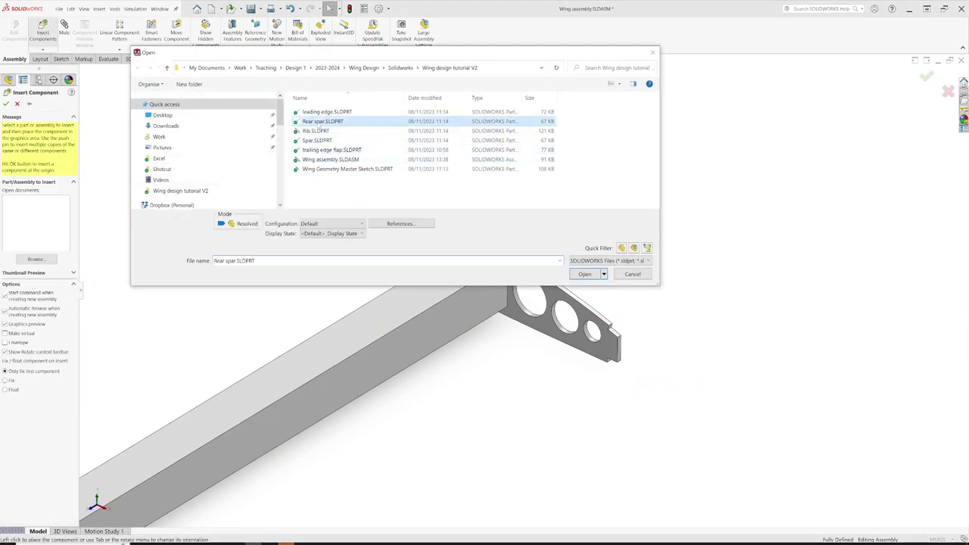
pyautogui.click(585, 274)
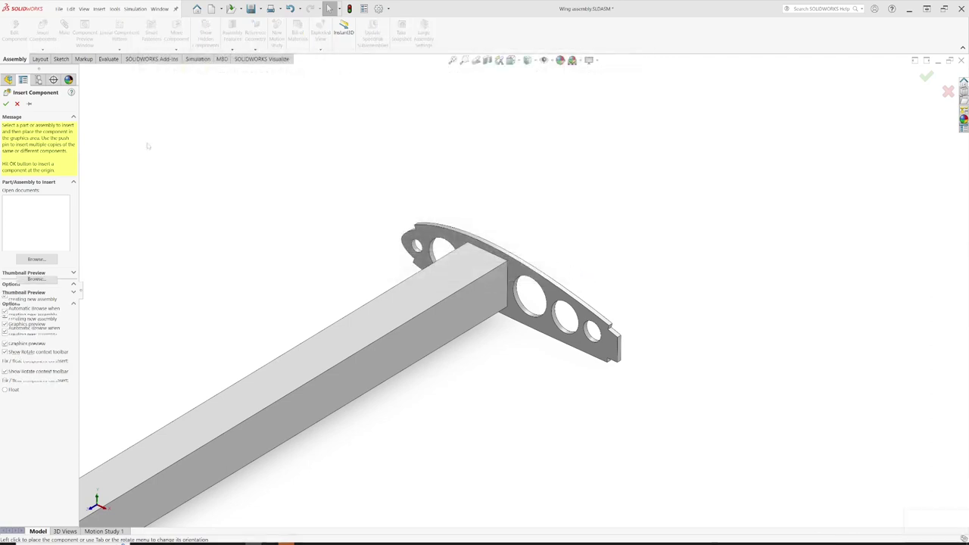
pyautogui.click(6, 104)
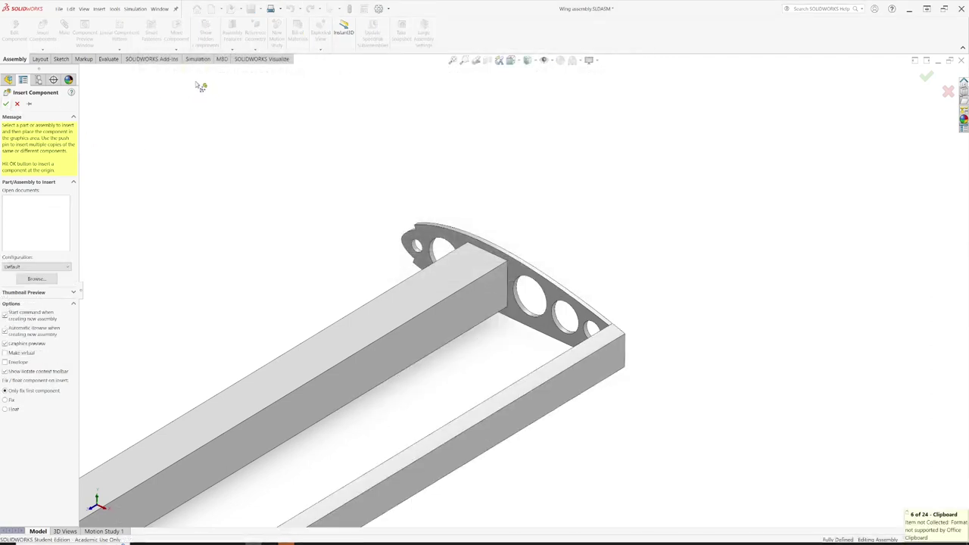
pyautogui.press('Return')
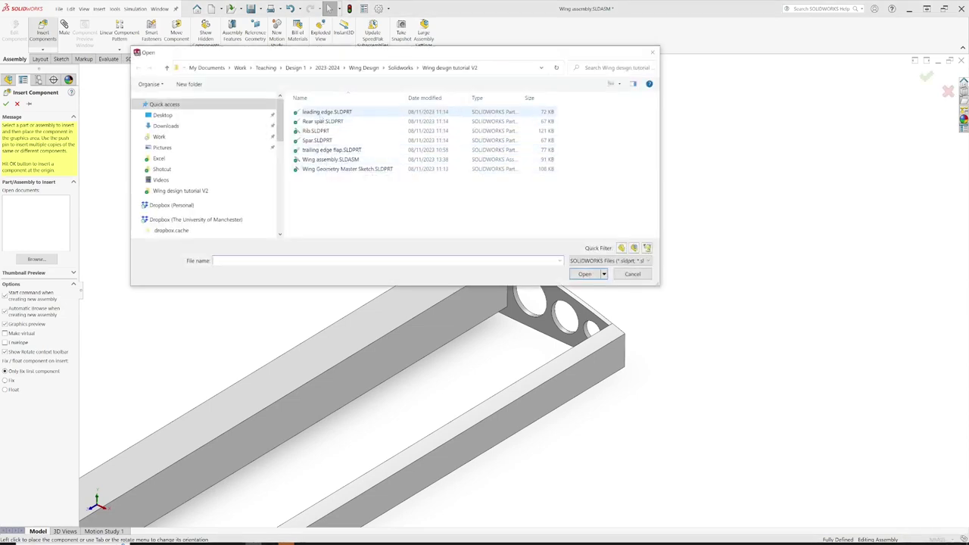
# Step: Place leading edge.SLDPRT along the rib's front
pyautogui.click(322, 113)
pyautogui.click(586, 274)
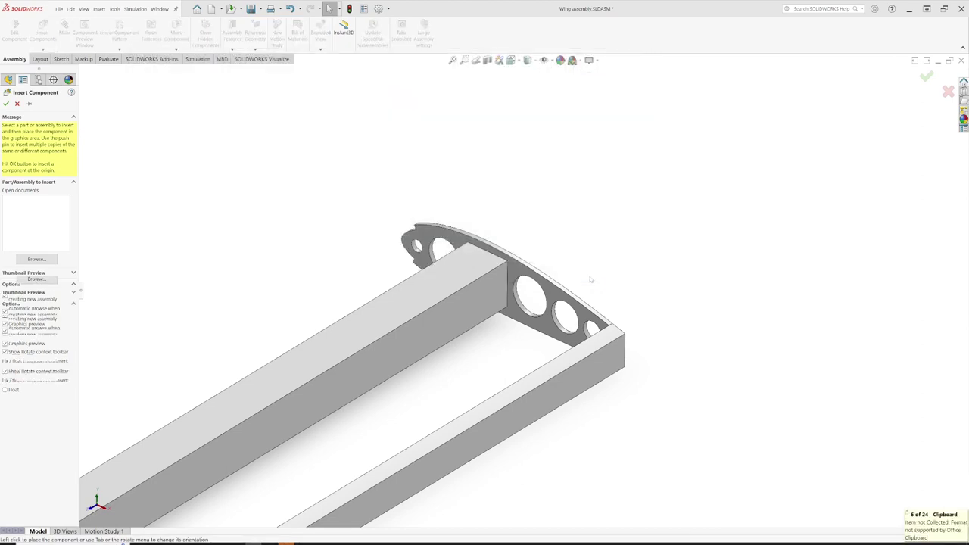
pyautogui.click(228, 363)
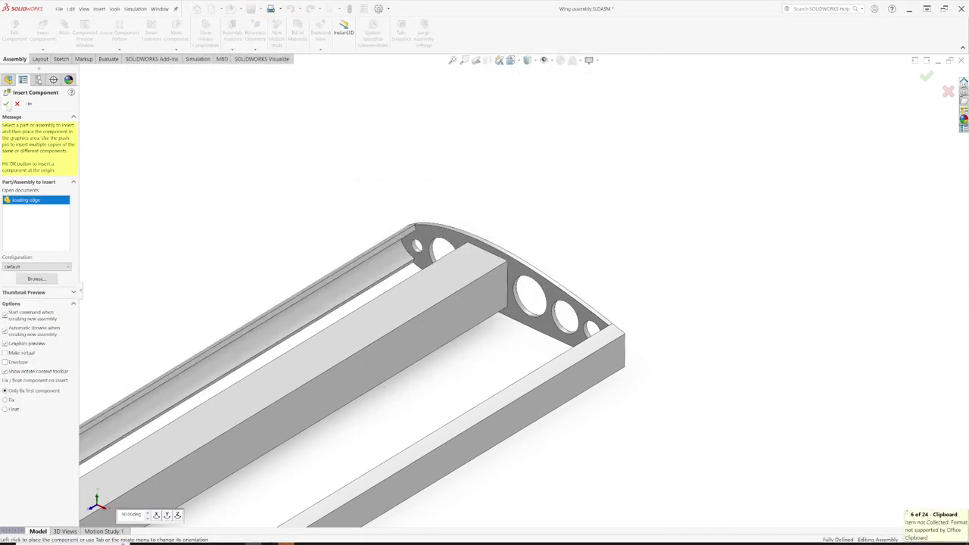
pyautogui.press('f')
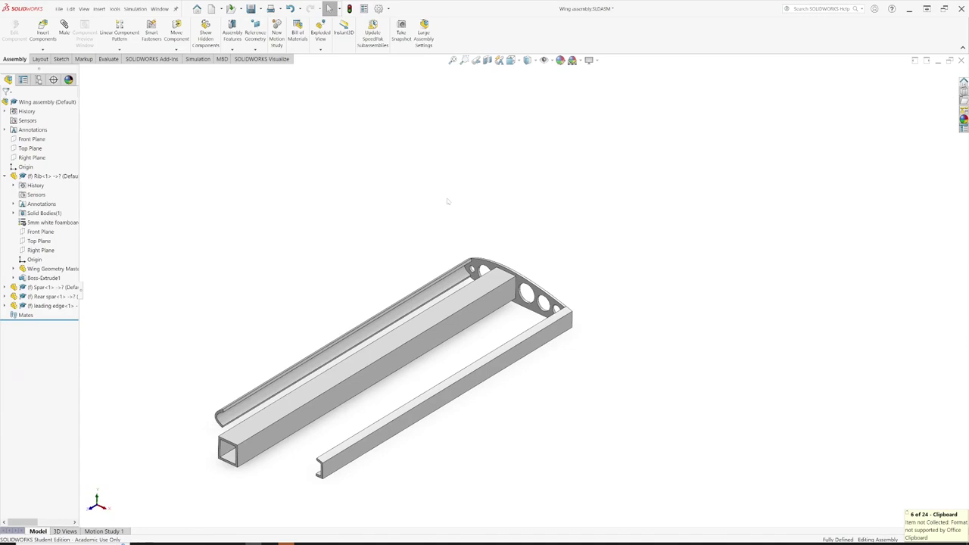
pyautogui.scroll(-3, 447, 201)
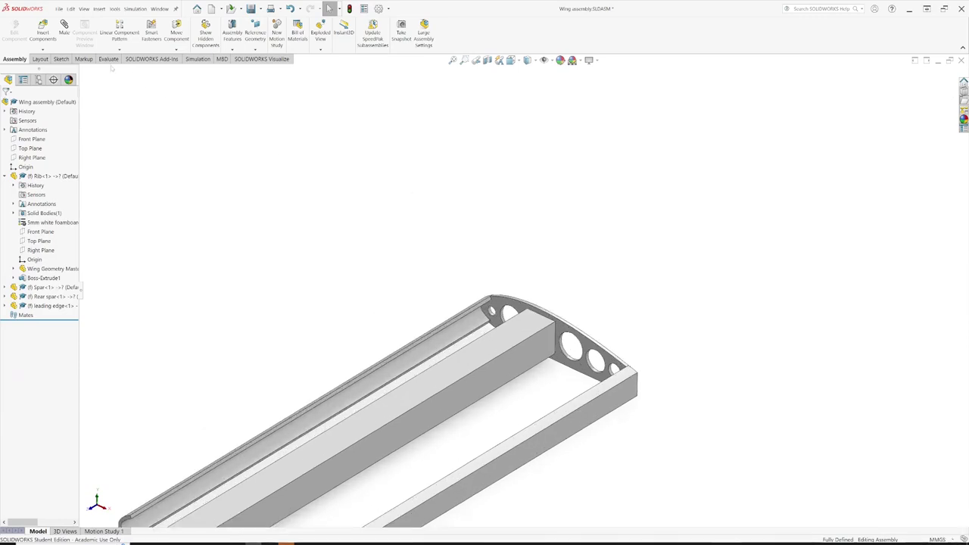
# Step: Place trailing edge flap.SLDPRT at the wing's trailing edge
pyautogui.click(43, 31)
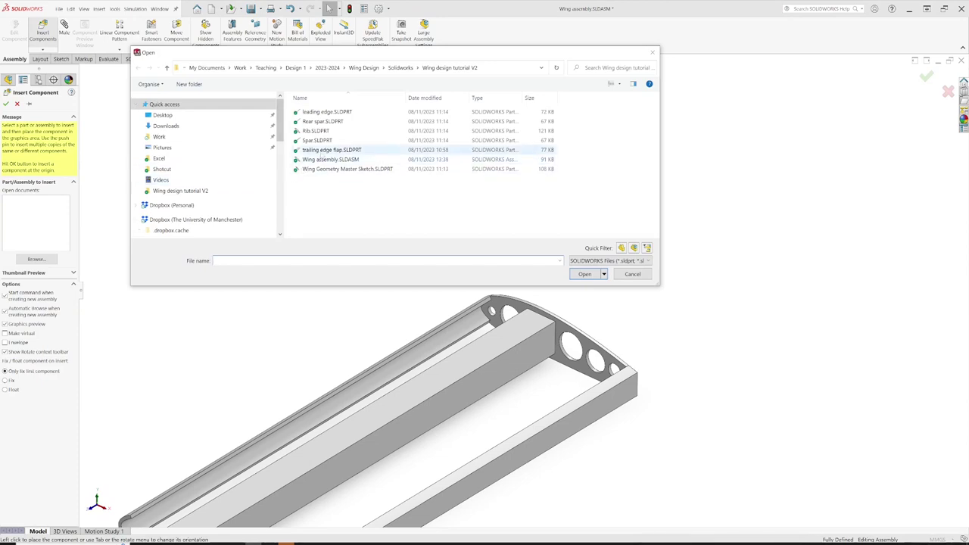
pyautogui.click(330, 150)
pyautogui.click(584, 274)
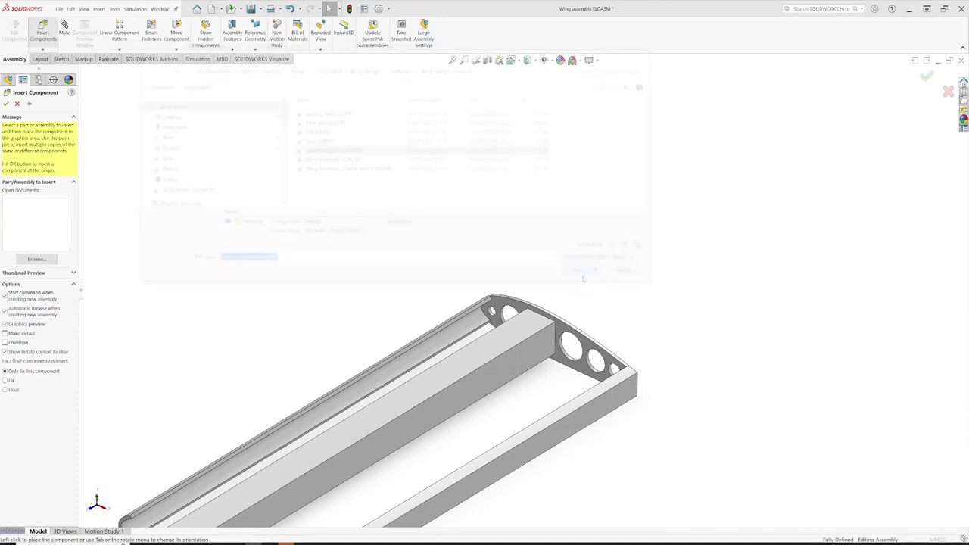
pyautogui.click(573, 453)
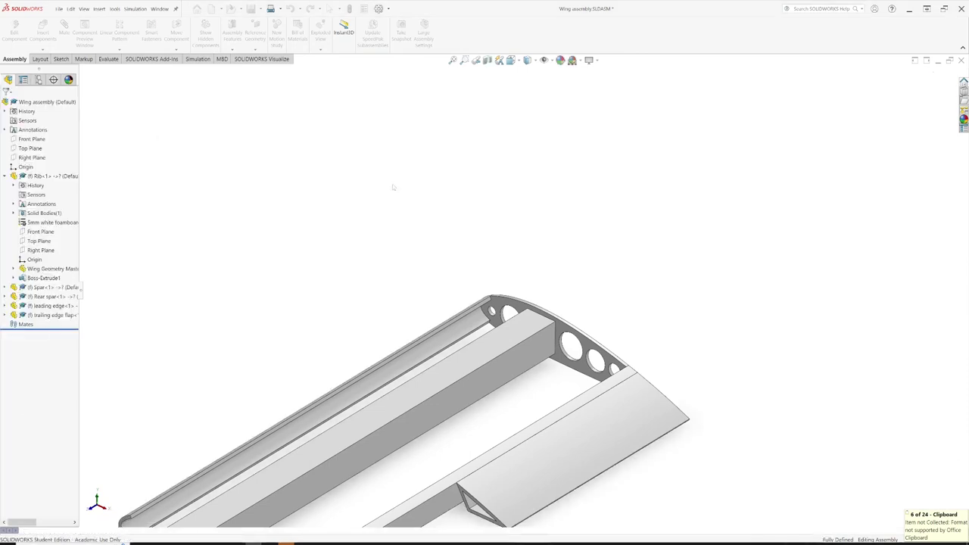
pyautogui.scroll(3, 462, 300)
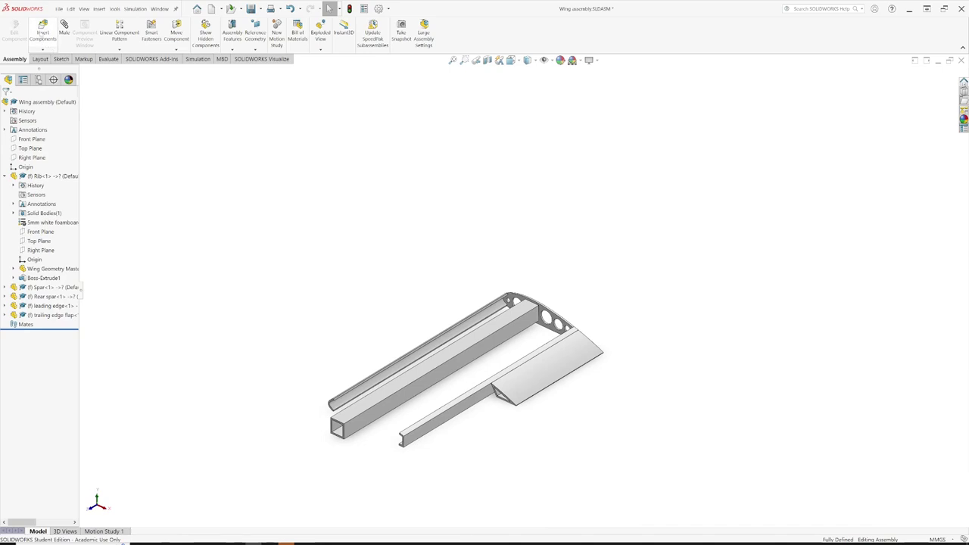
# Step: Drop a second trailing edge flap into the assembly and orbit around the wing to inspect it
pyautogui.click(42, 33)
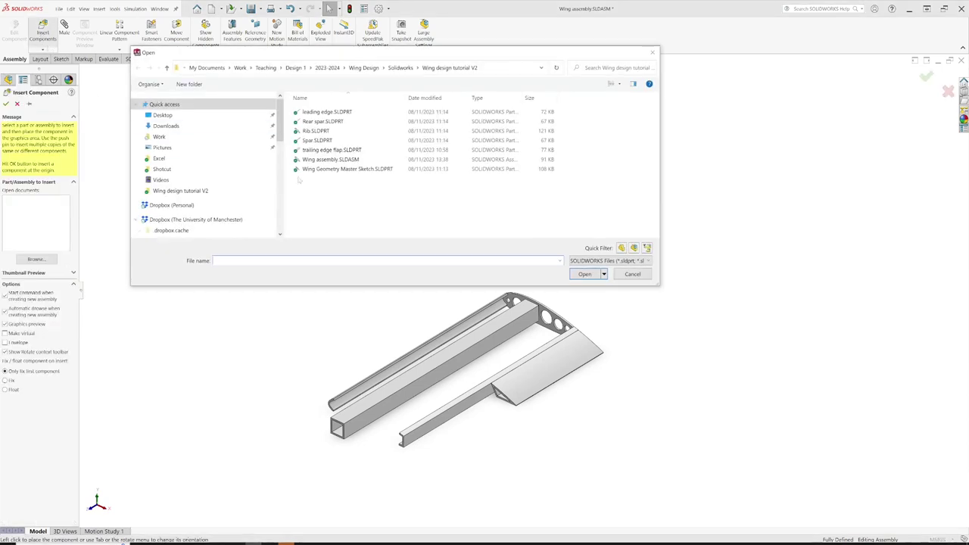
pyautogui.click(586, 273)
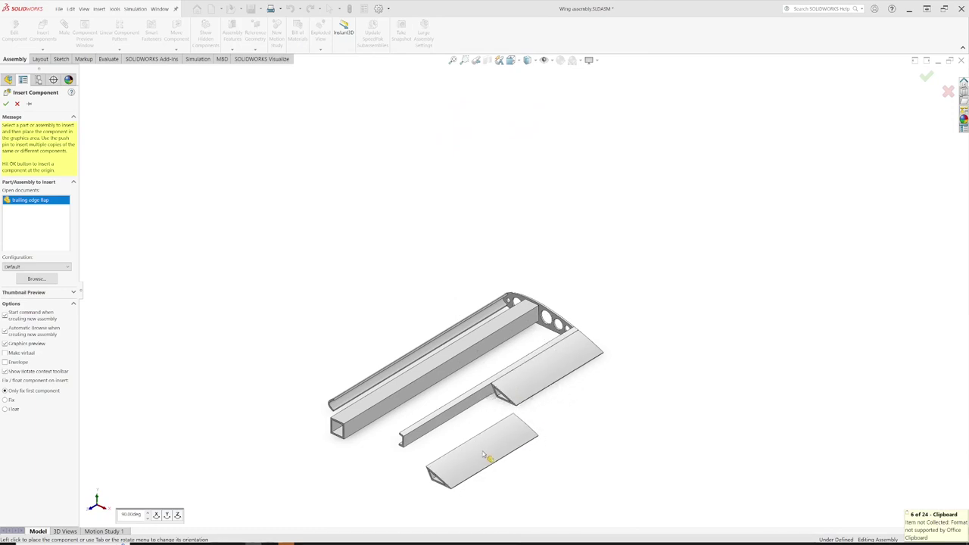
pyautogui.click(485, 456)
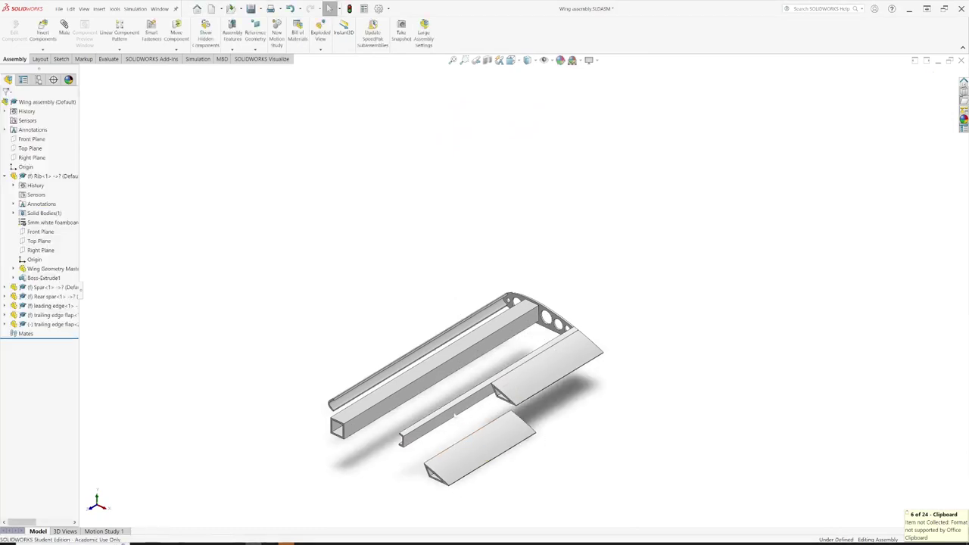
pyautogui.moveTo(453, 413); pyautogui.dragTo(553, 394, button='middle')
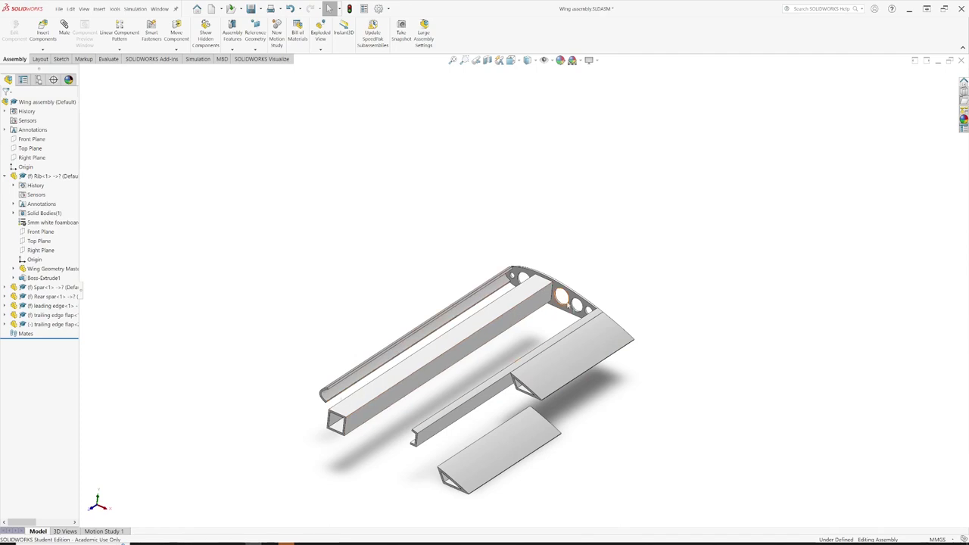
pyautogui.moveTo(636, 316); pyautogui.dragTo(618, 305, button='middle')
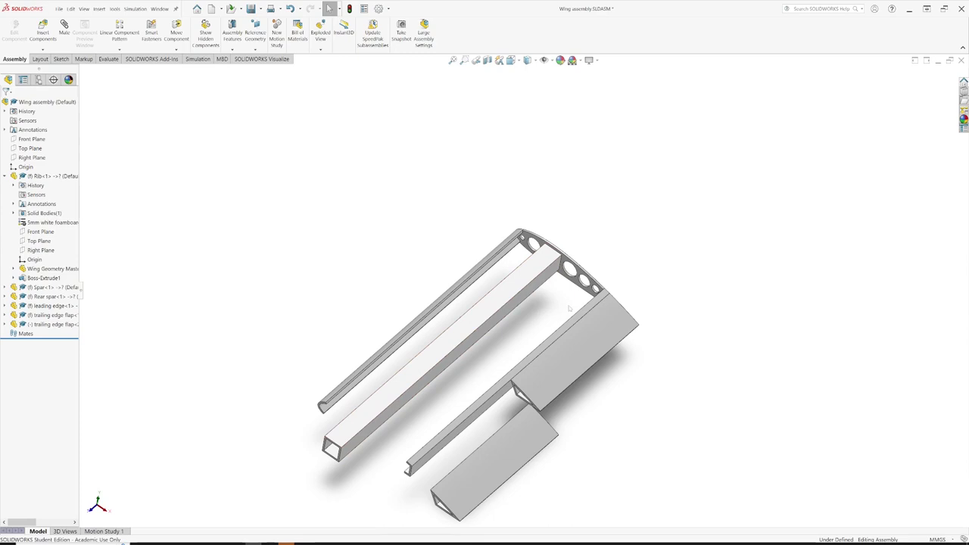
pyautogui.moveTo(536, 327); pyautogui.dragTo(501, 352, button='middle')
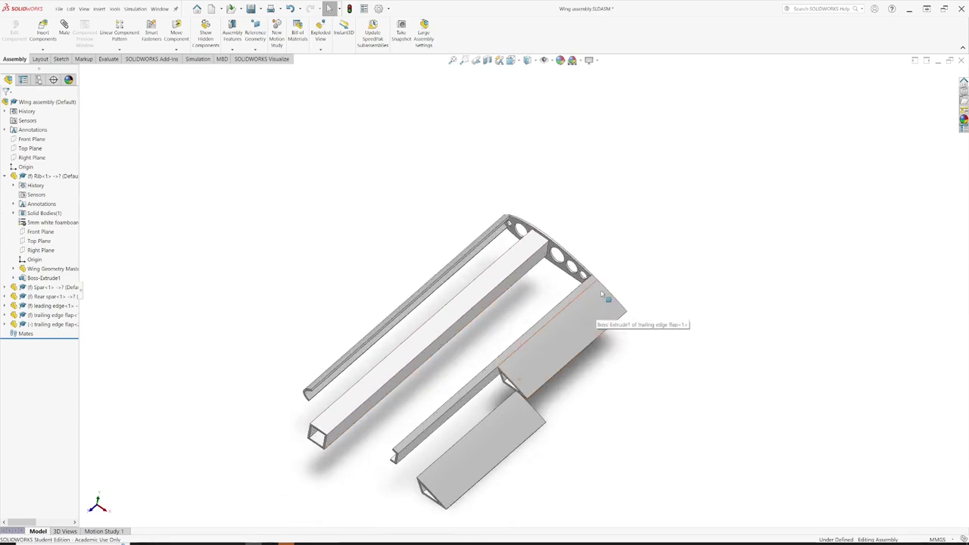
pyautogui.scroll(-2, 561, 284)
pyautogui.moveTo(561, 284)
pyautogui.mouseDown(button='middle')
pyautogui.moveTo(461, 364)
pyautogui.moveTo(559, 310)
pyautogui.mouseUp(button='middle')
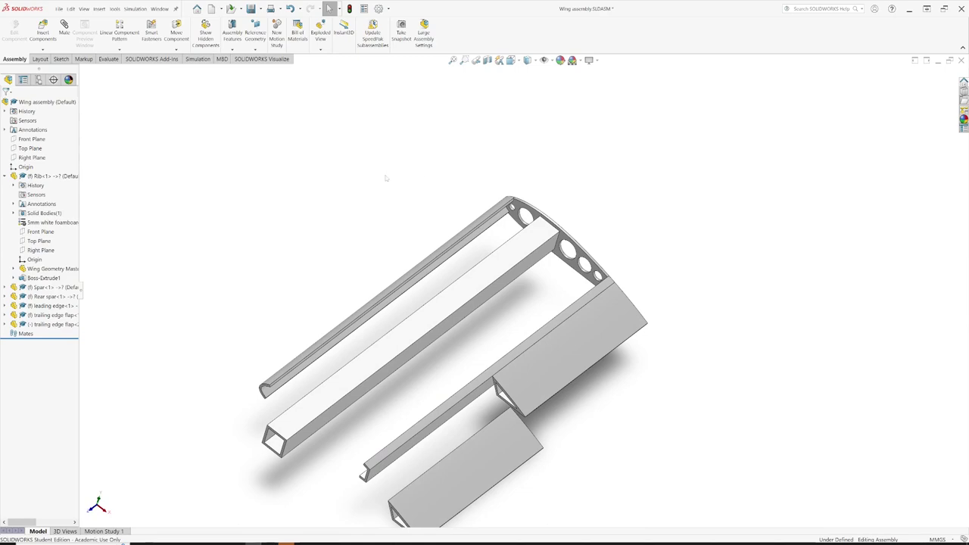
# Step: Start a Linear Component Pattern of the Rib along the spar edge, previewing 2 instances at 50mm
pyautogui.click(118, 34)
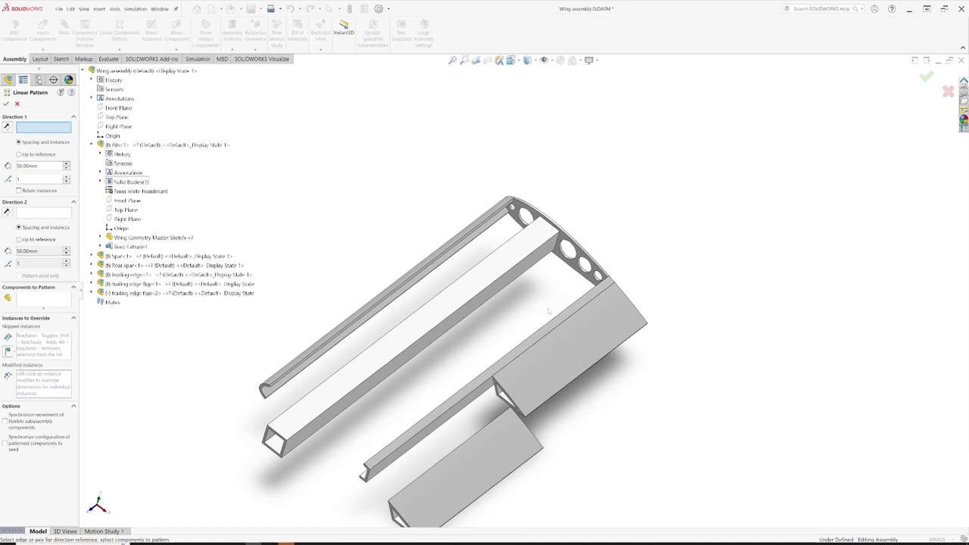
pyautogui.click(451, 321)
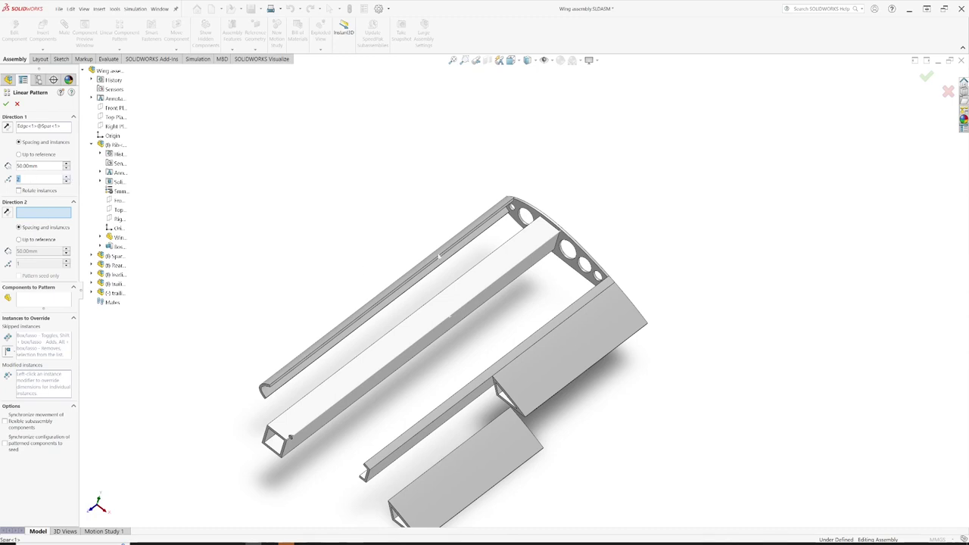
pyautogui.click(28, 303)
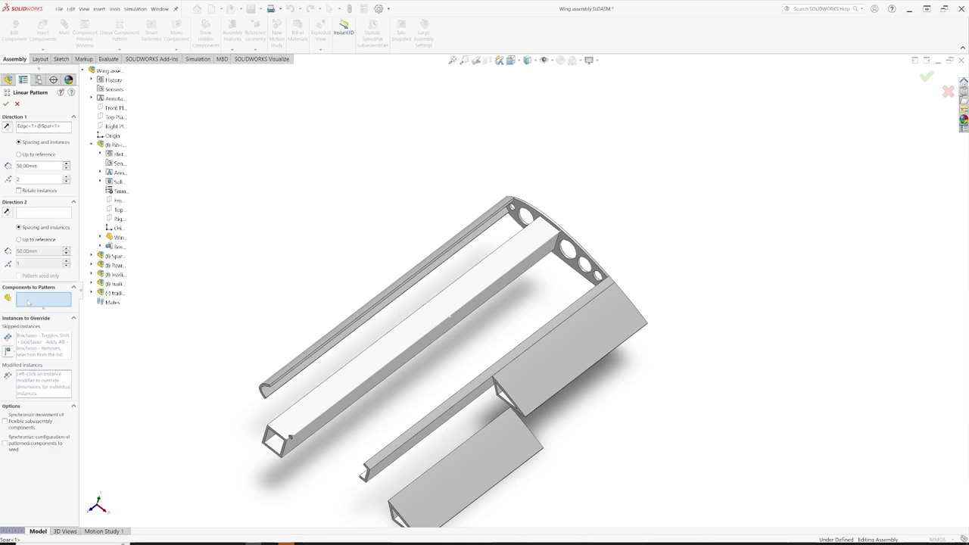
pyautogui.click(582, 268)
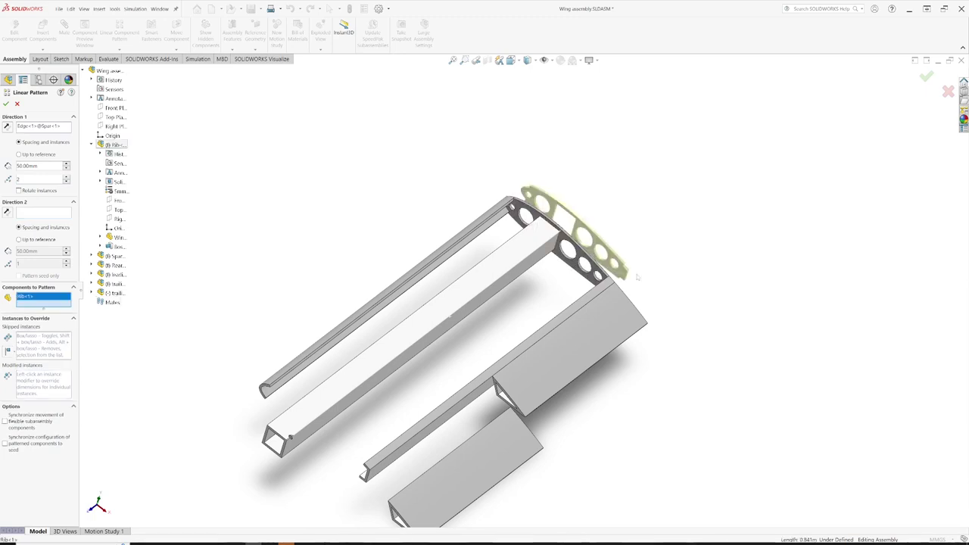
pyautogui.scroll(-3, 629, 279)
pyautogui.moveTo(359, 336); pyautogui.dragTo(425, 302, button='middle')
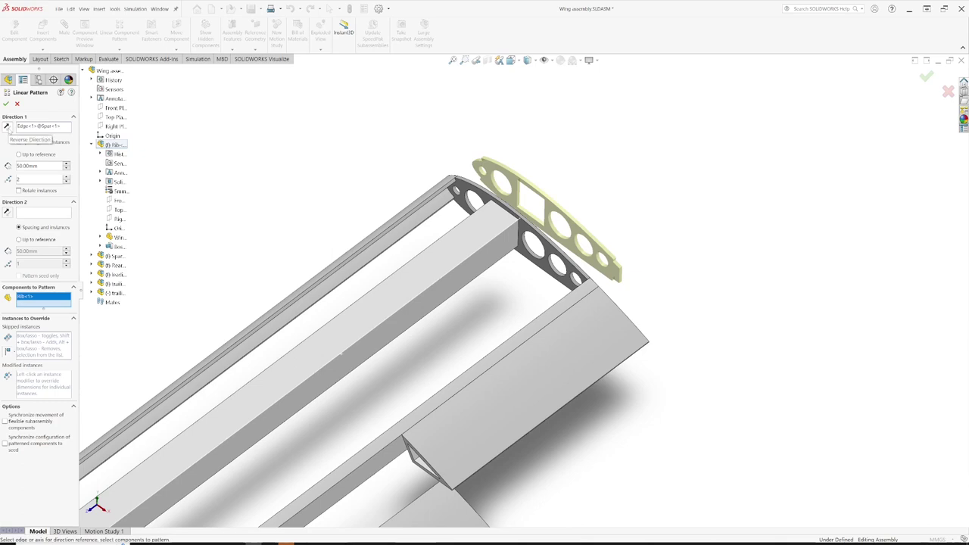
# Step: Reverse Direction 1 so the pattern runs inside the spars and raise the rib count
pyautogui.click(8, 128)
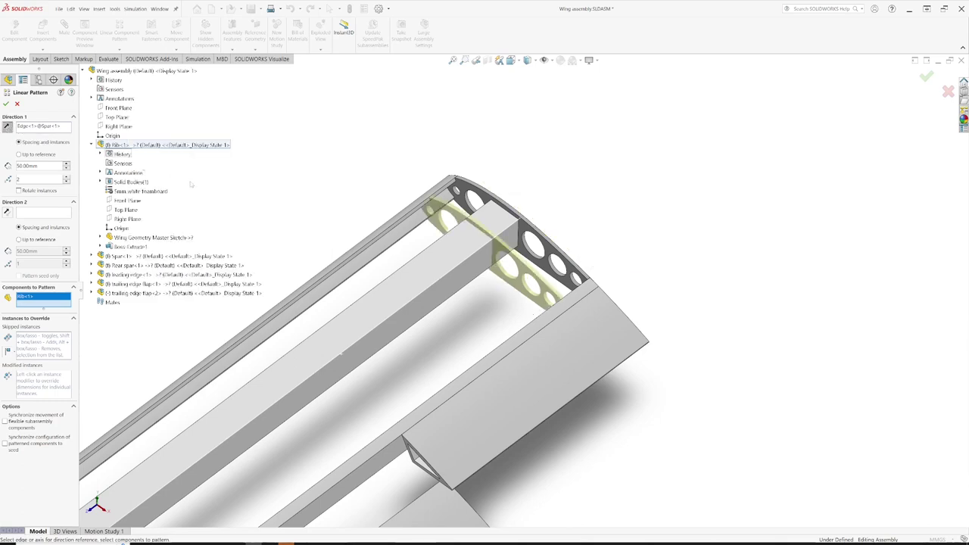
pyautogui.scroll(-2, 253, 200)
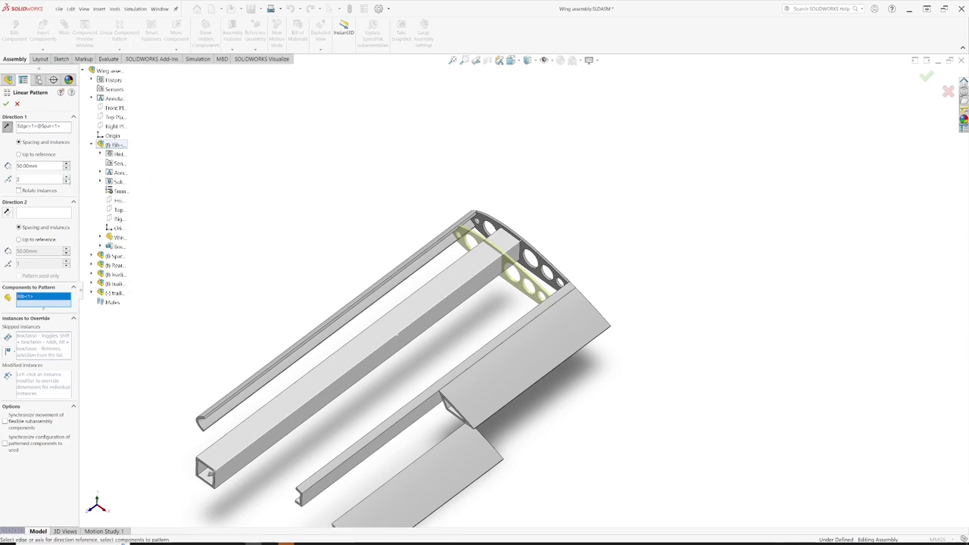
pyautogui.click(66, 176)
pyautogui.click(65, 176)
pyautogui.click(66, 176)
pyautogui.click(66, 175)
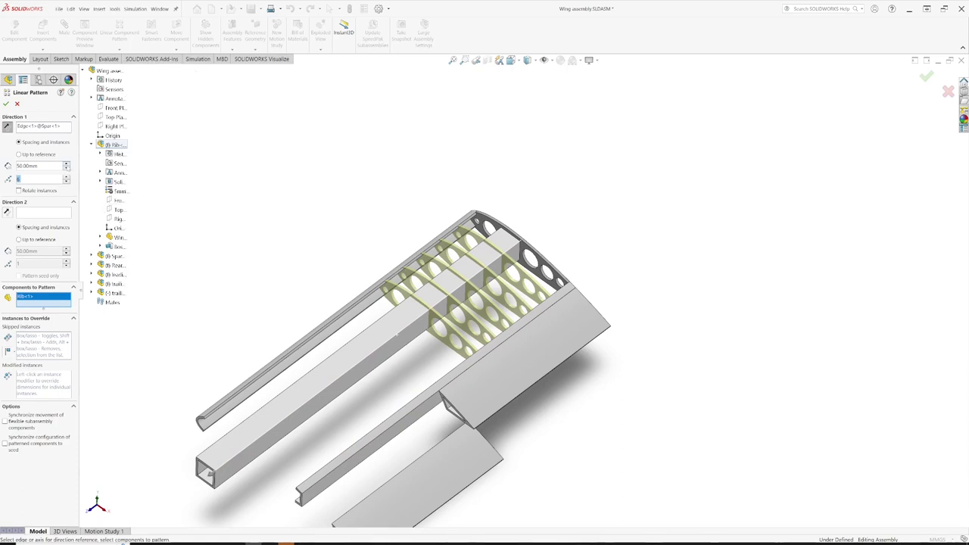
# Step: Try 300 mm rib spacing and set the pattern to 8 instances
pyautogui.hotkey('shift', 'Tab')
pyautogui.write('300')
pyautogui.press('Return')
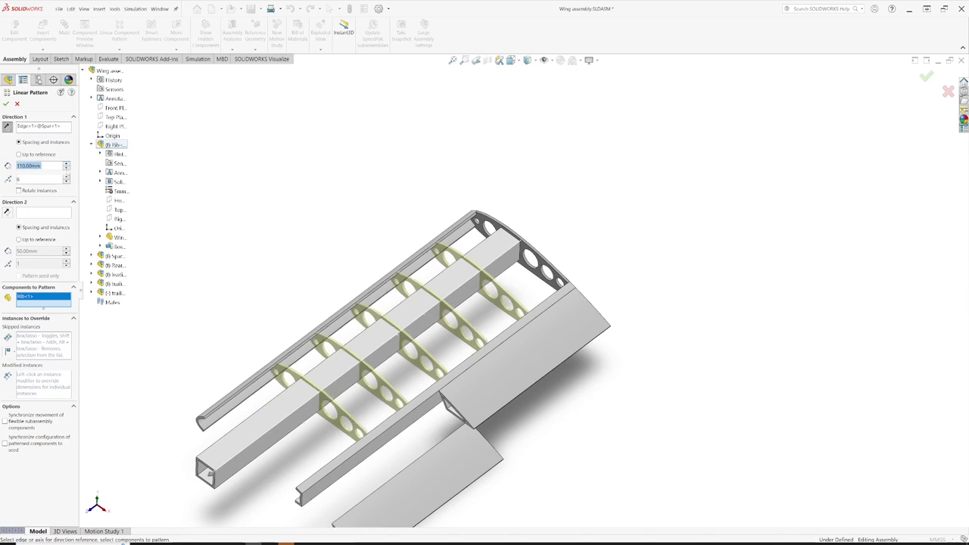
pyautogui.press('Tab')
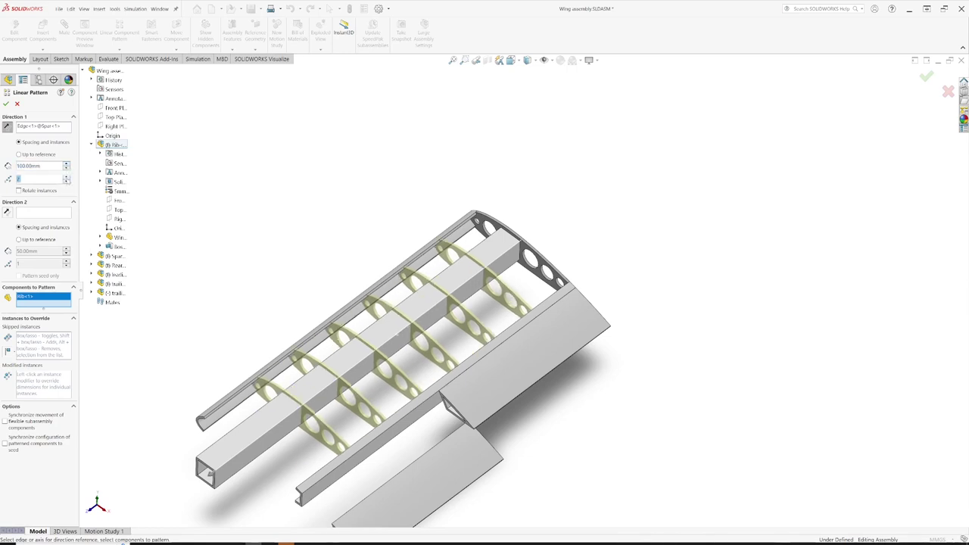
pyautogui.write('7')
pyautogui.moveTo(351, 305); pyautogui.dragTo(352, 330, button='middle')
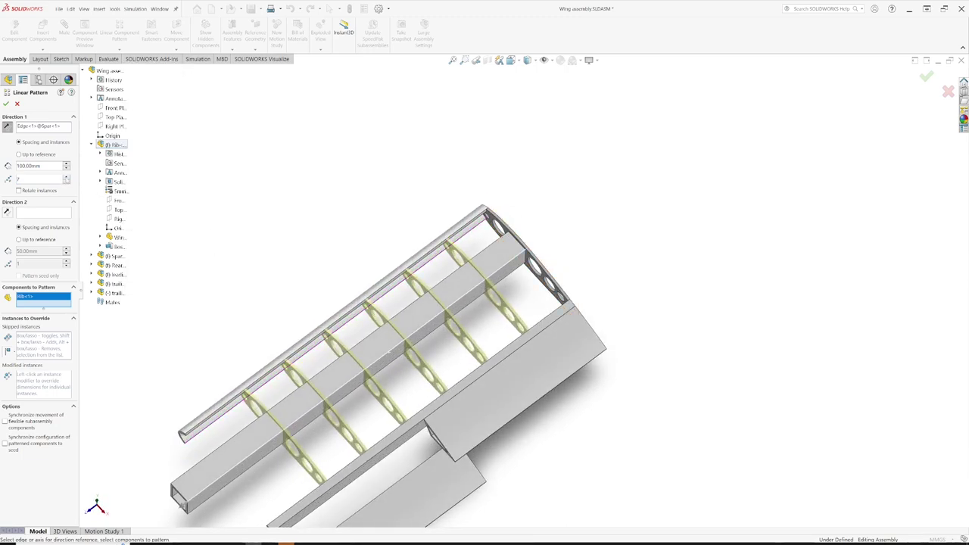
pyautogui.press('Up')
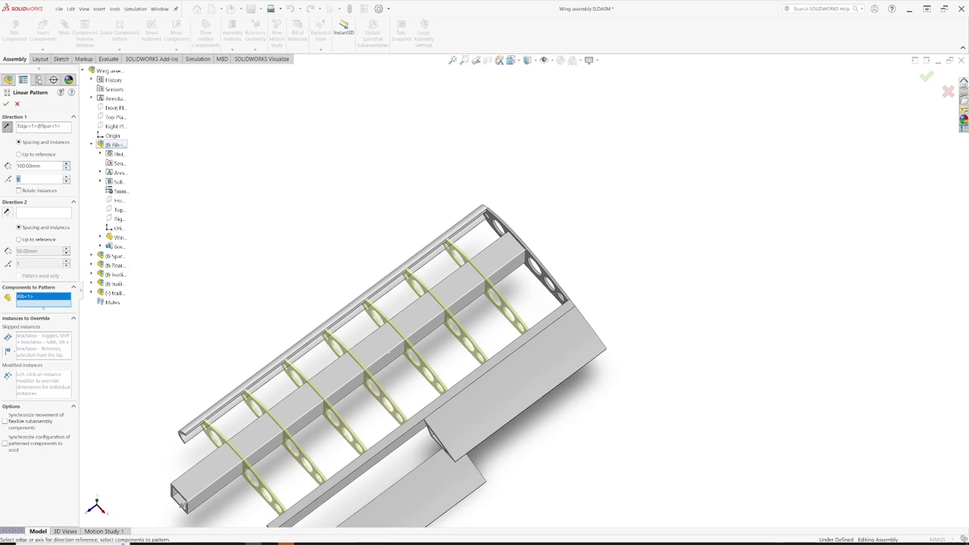
# Step: Adjust the rib spacing, trying 110 mm and then 107 mm
pyautogui.hotkey('shift', 'Tab')
pyautogui.press('Up')
pyautogui.scroll(-3, 521, 294)
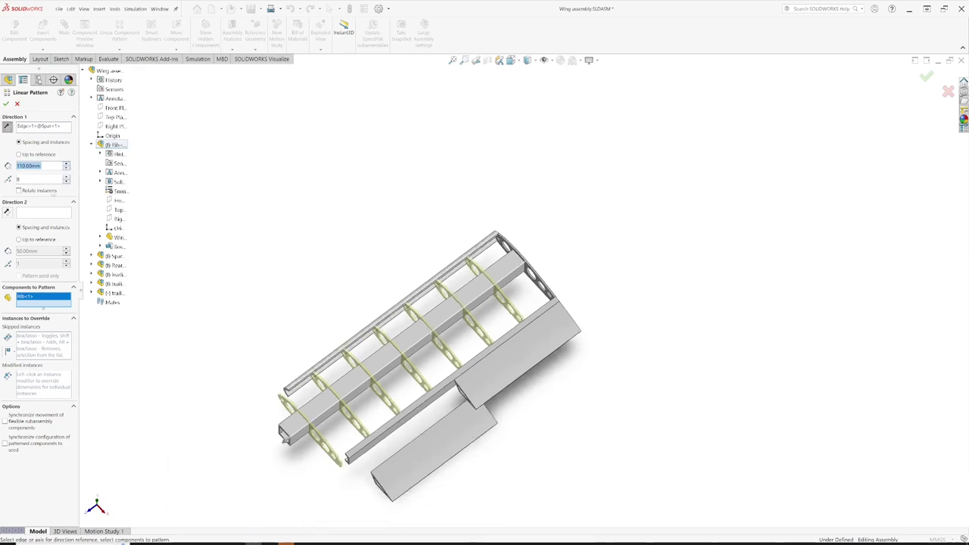
pyautogui.click(47, 168)
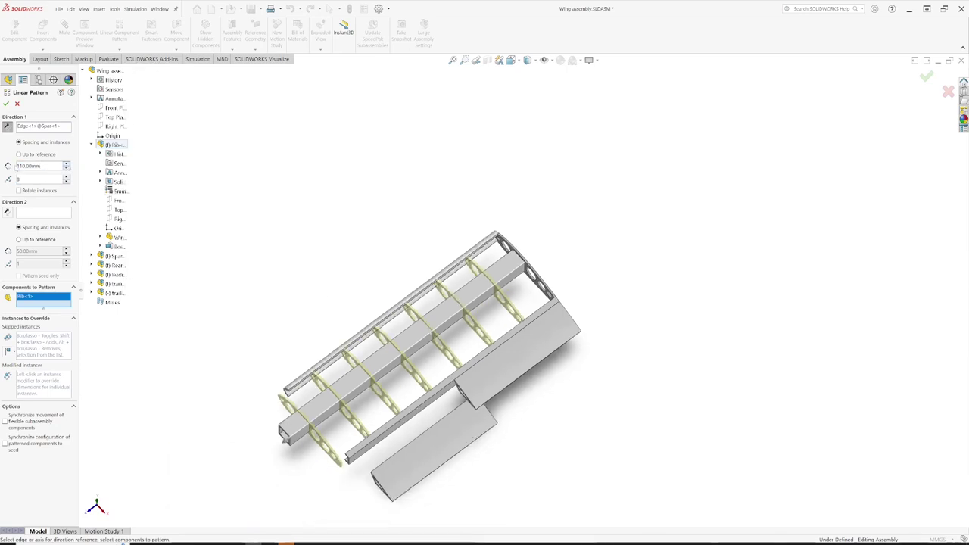
pyautogui.doubleClick(47, 167)
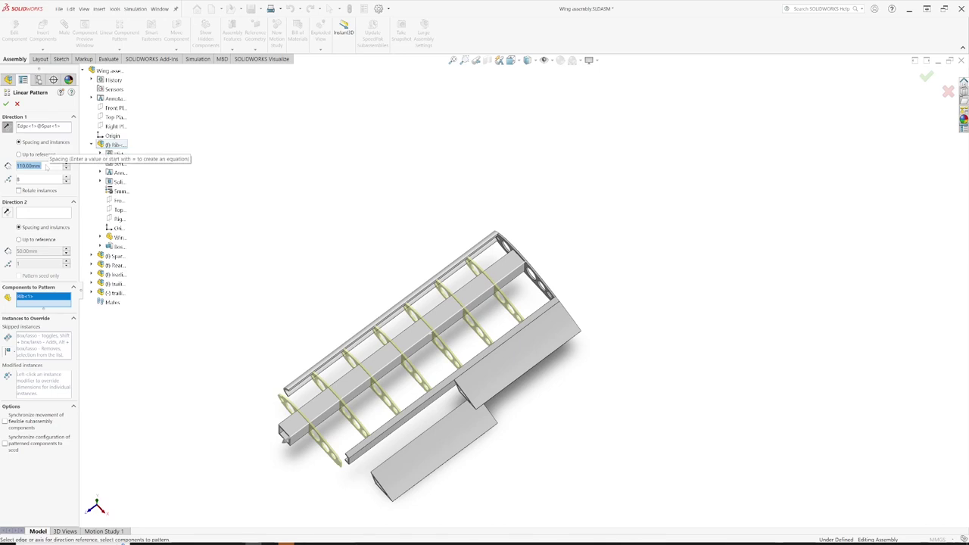
pyautogui.write('112')
pyautogui.press('BackSpace')
pyautogui.press('BackSpace')
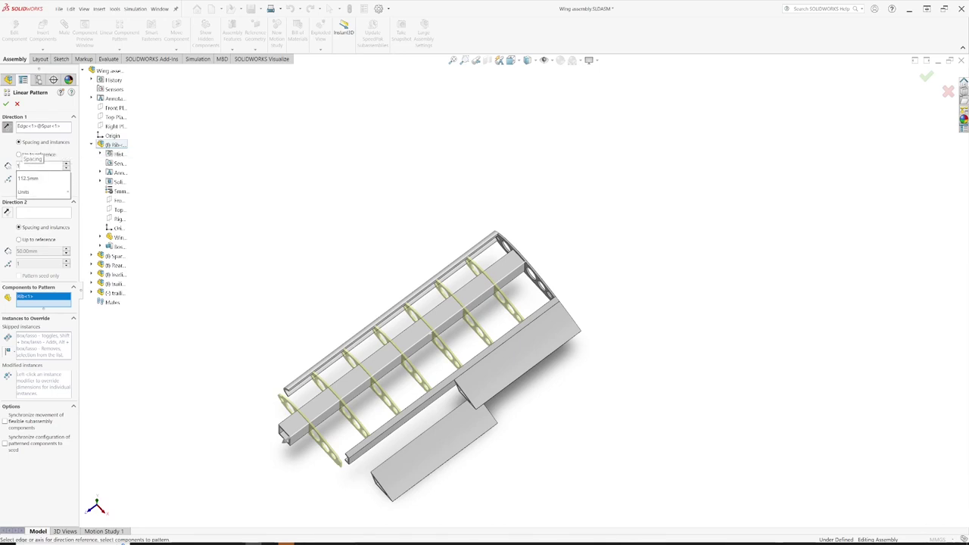
pyautogui.write('07')
pyautogui.press('Return')
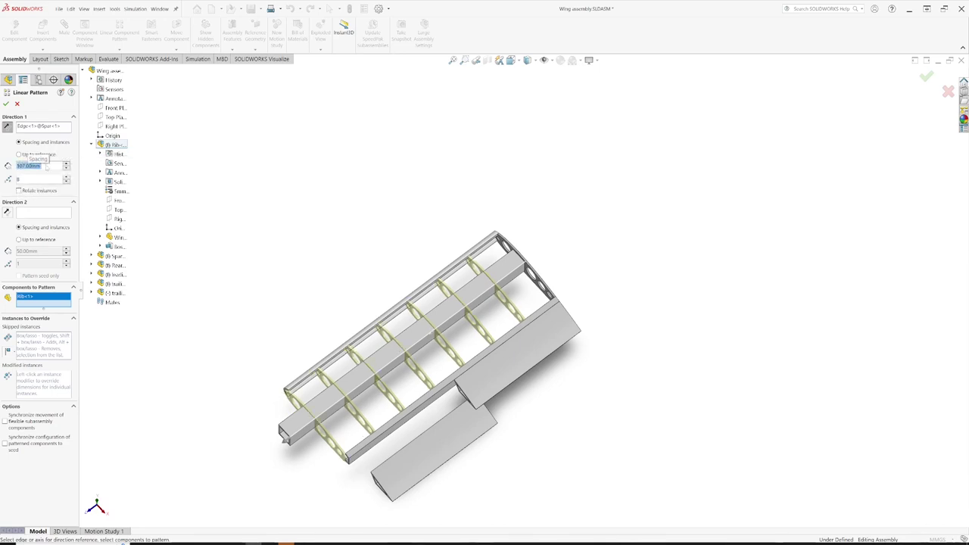
# Step: Refine the rib spacing to 106 mm and finally 106.50 mm
pyautogui.scroll(-6, 312, 458)
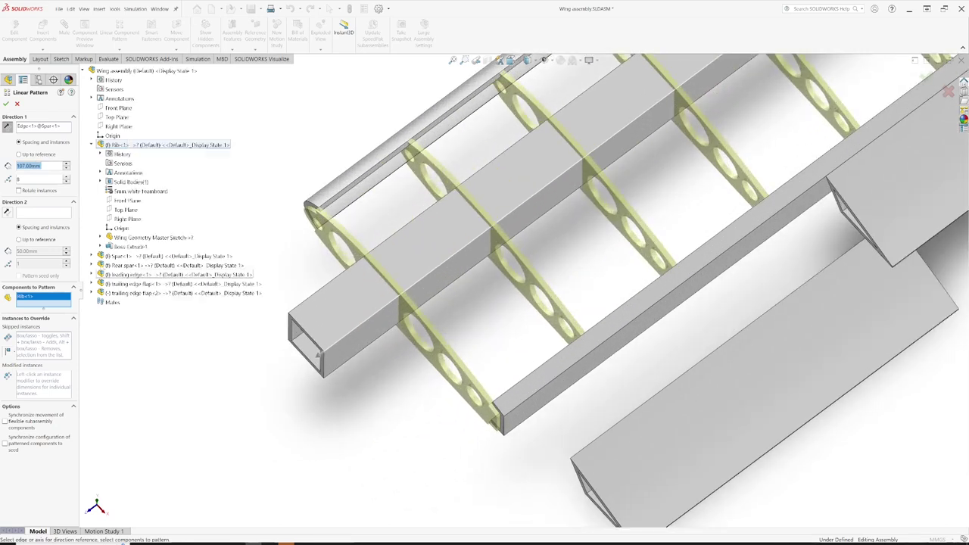
pyautogui.click(37, 179)
pyautogui.click(41, 165)
pyautogui.write('106')
pyautogui.press('Return')
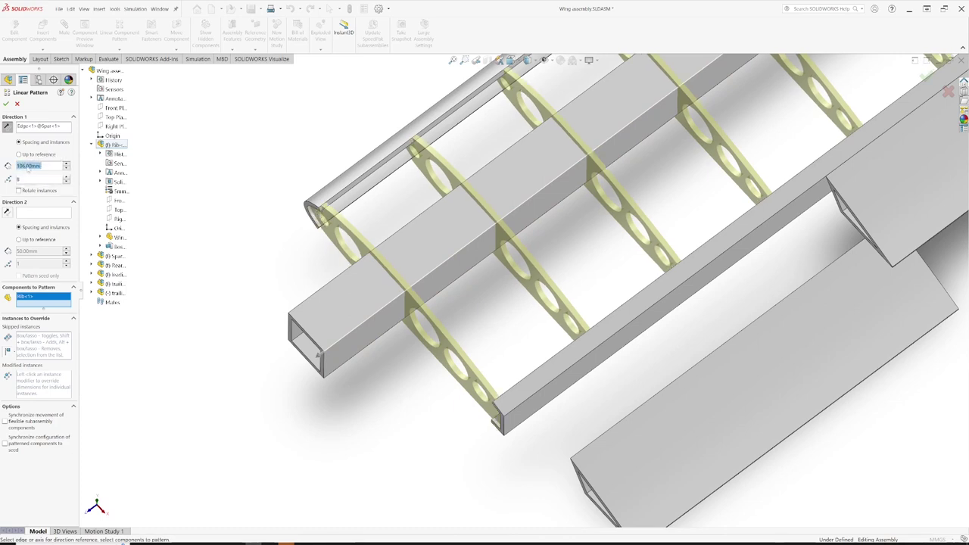
pyautogui.click(27, 166)
pyautogui.write('5')
pyautogui.press('Return')
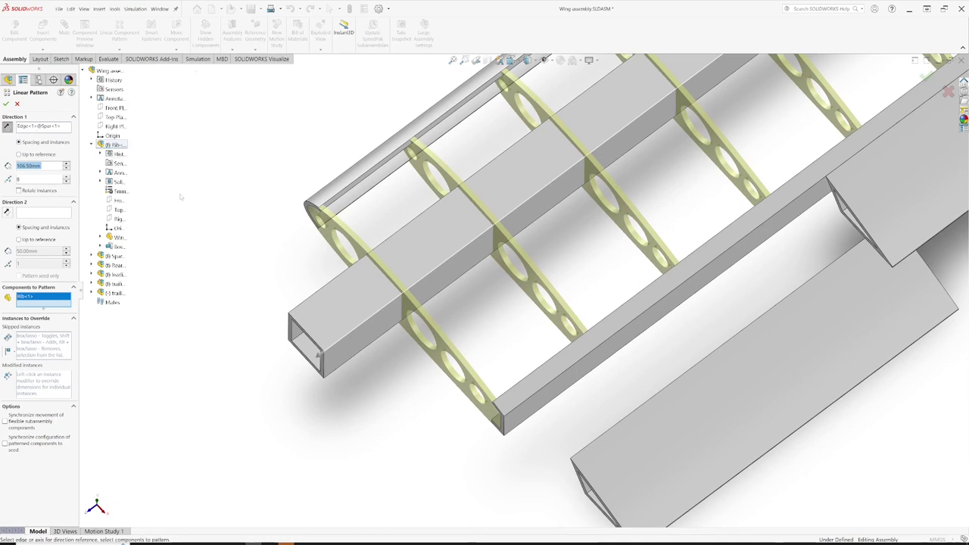
# Step: Confirm the 8-rib pattern as LocalLPattern1, then fit and orbit the view over the ribbed wing
pyautogui.press('Return')
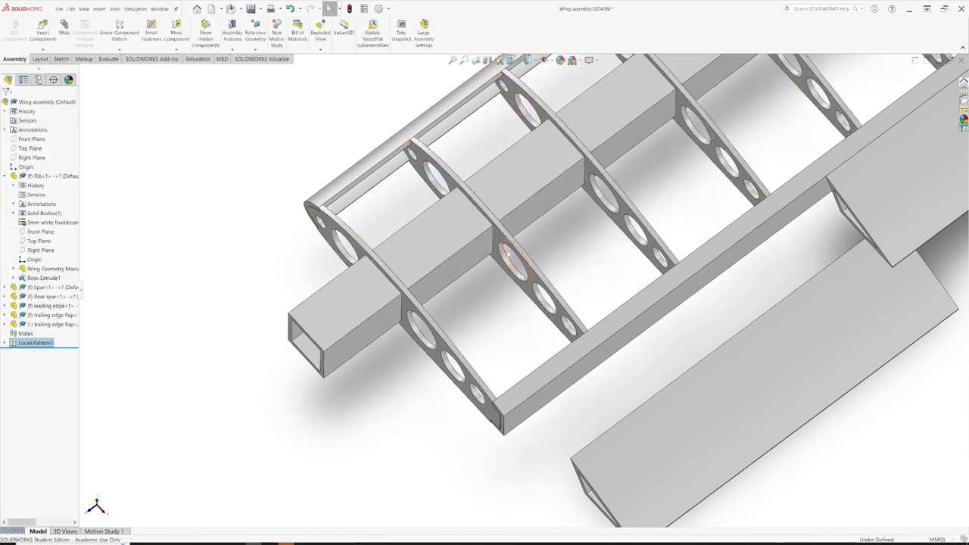
pyautogui.press('f')
pyautogui.moveTo(606, 242); pyautogui.dragTo(542, 250, button='middle')
pyautogui.moveTo(502, 303); pyautogui.dragTo(501, 271, button='middle')
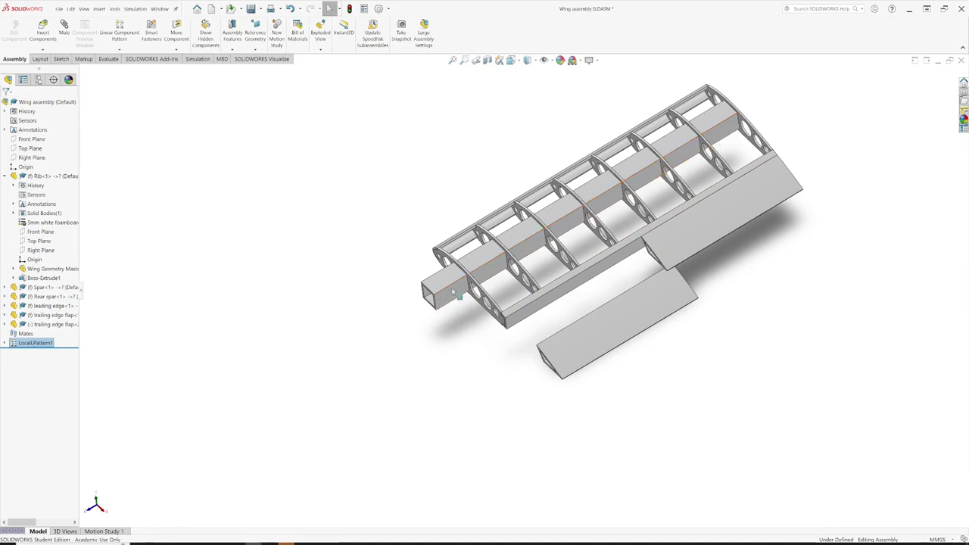
pyautogui.scroll(-3, 453, 294)
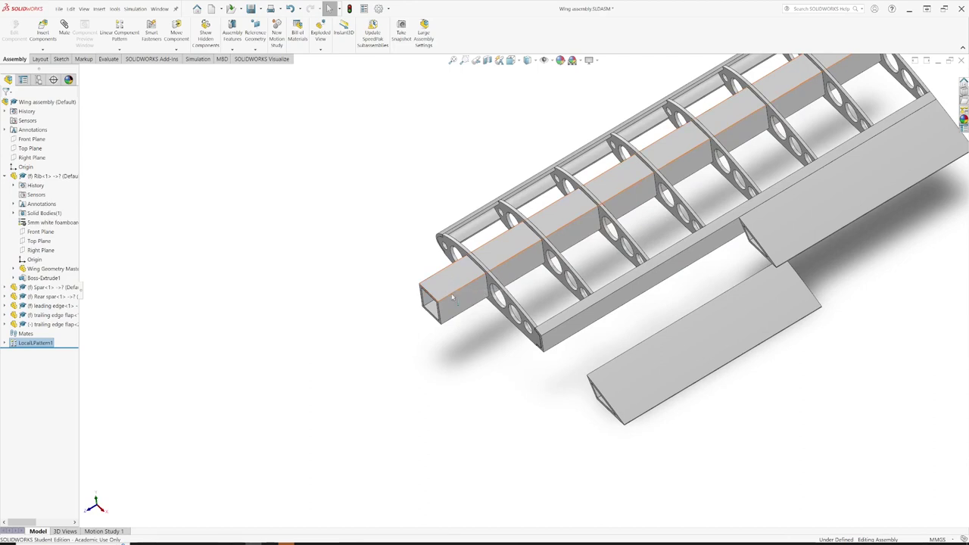
pyautogui.scroll(2, 453, 297)
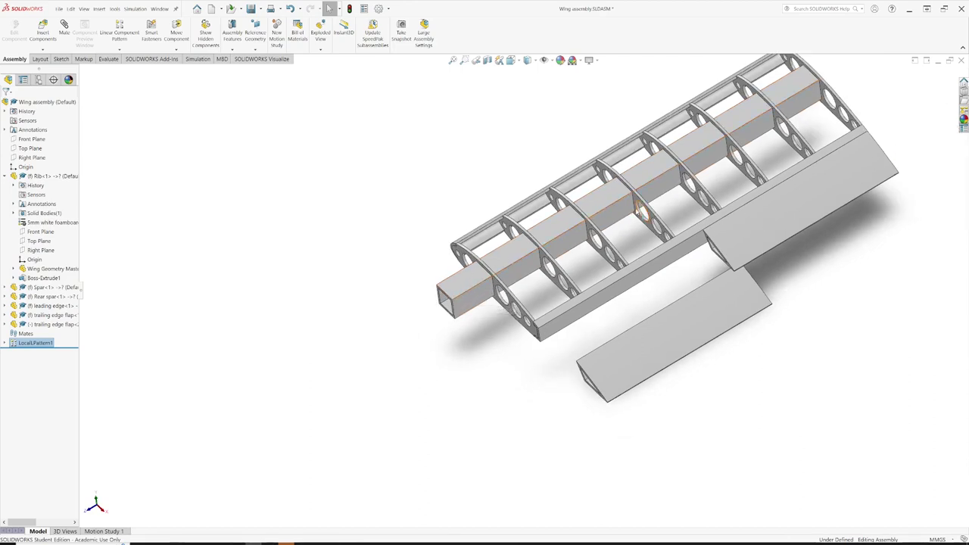
pyautogui.scroll(-2, 677, 271)
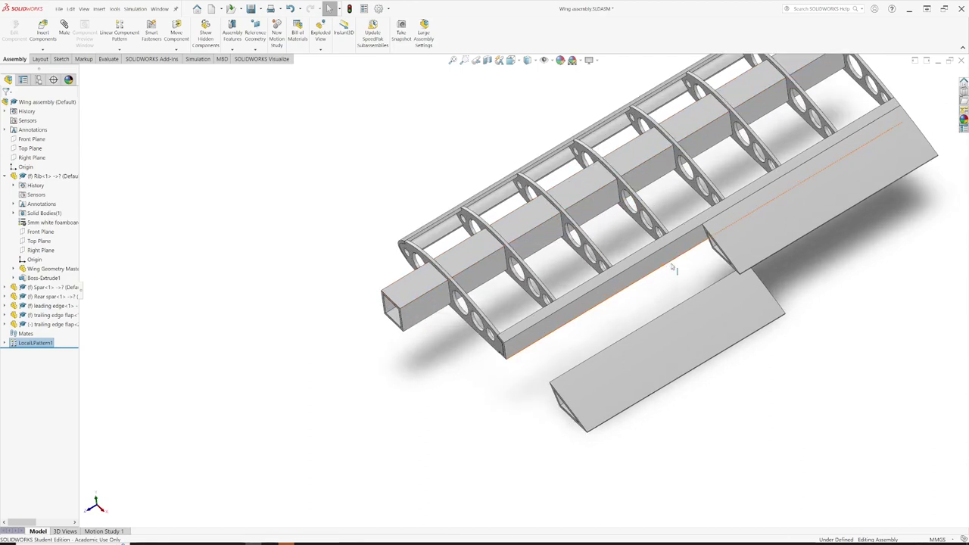
pyautogui.scroll(1, 648, 276)
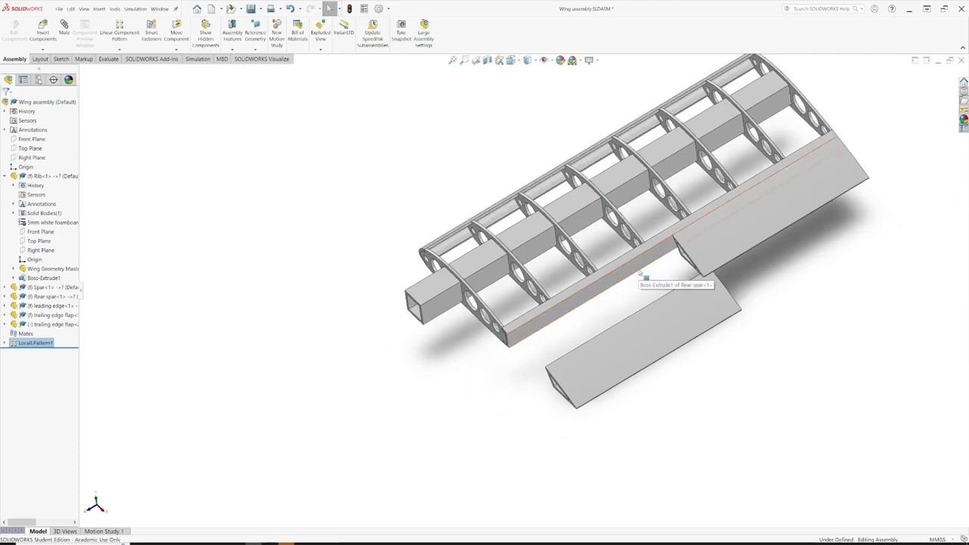
pyautogui.scroll(-2, 718, 242)
# Step: Set the fixed trailing edge flap to Float
pyautogui.click(720, 234)
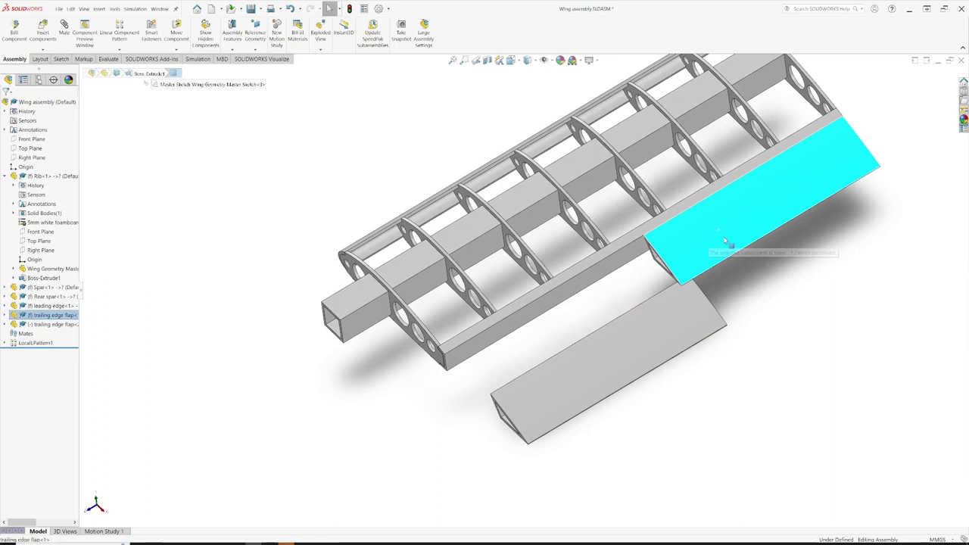
pyautogui.click(725, 216)
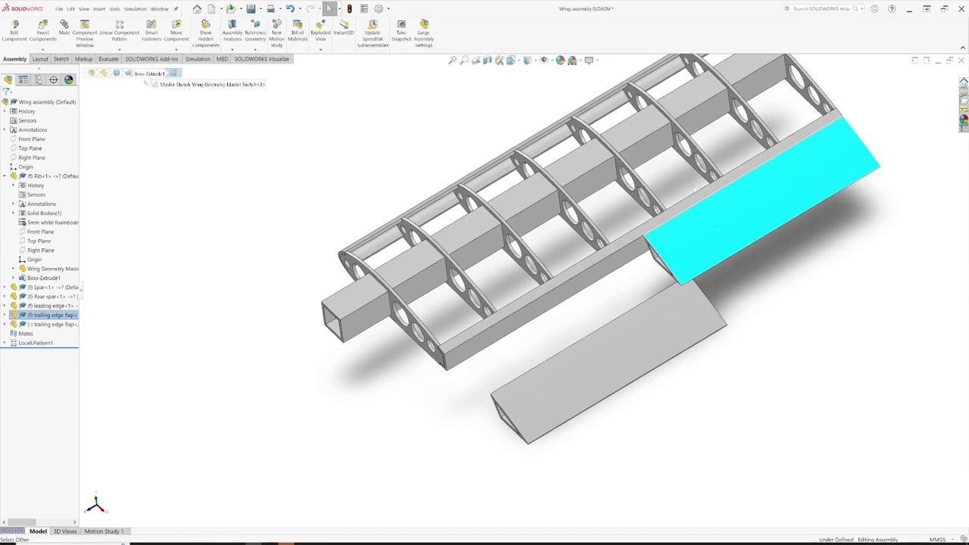
pyautogui.rightClick(750, 212)
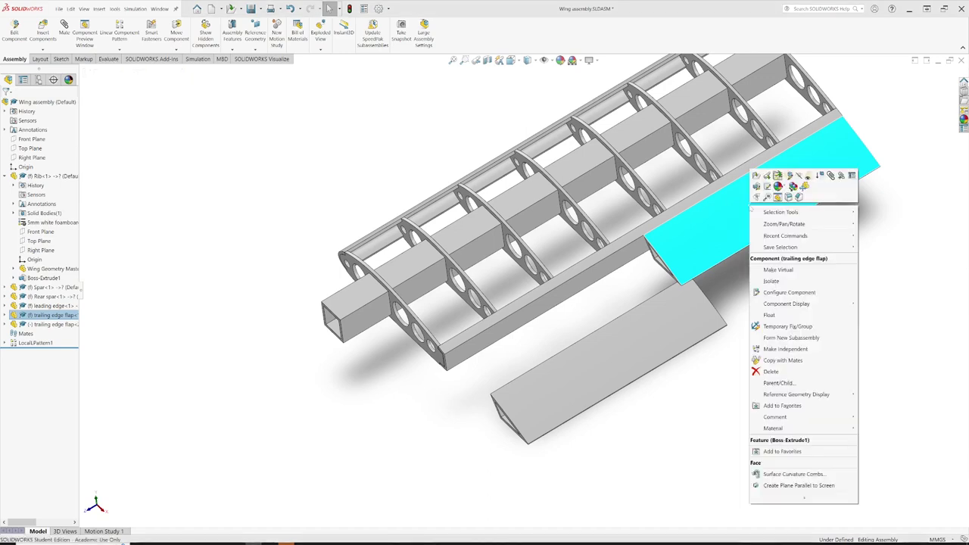
pyautogui.click(769, 315)
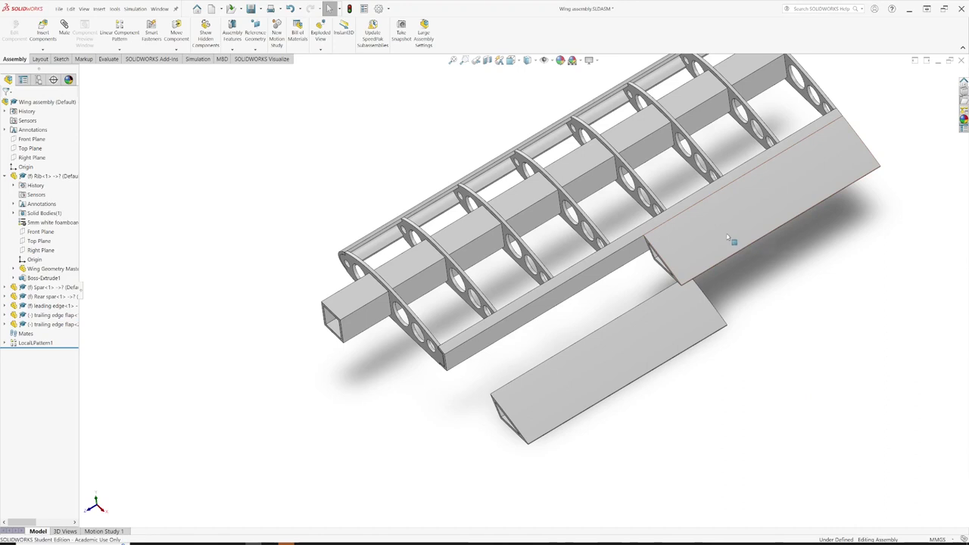
# Step: Orbit to show the flap's broad face and select the rear spar's long edge
pyautogui.moveTo(729, 239); pyautogui.dragTo(752, 250)
pyautogui.moveTo(753, 251); pyautogui.dragTo(719, 308, button='middle')
pyautogui.moveTo(771, 229); pyautogui.dragTo(811, 190, button='middle')
pyautogui.scroll(-3, 753, 212)
pyautogui.scroll(-2, 681, 231)
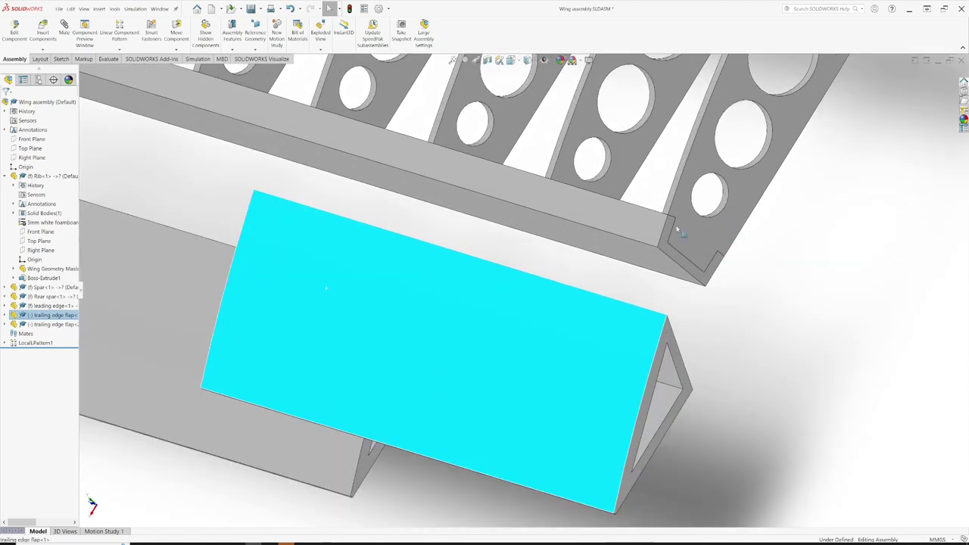
pyautogui.click(721, 293)
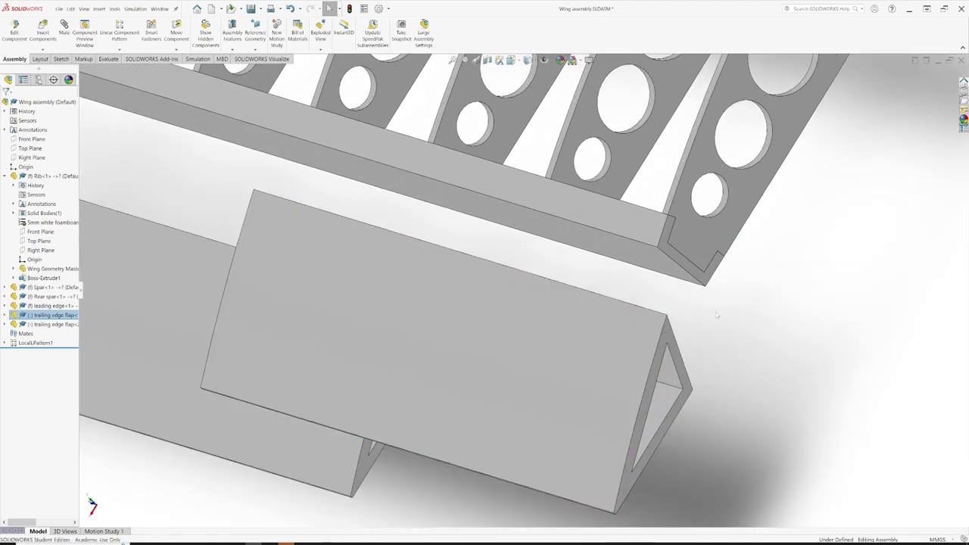
pyautogui.click(629, 242)
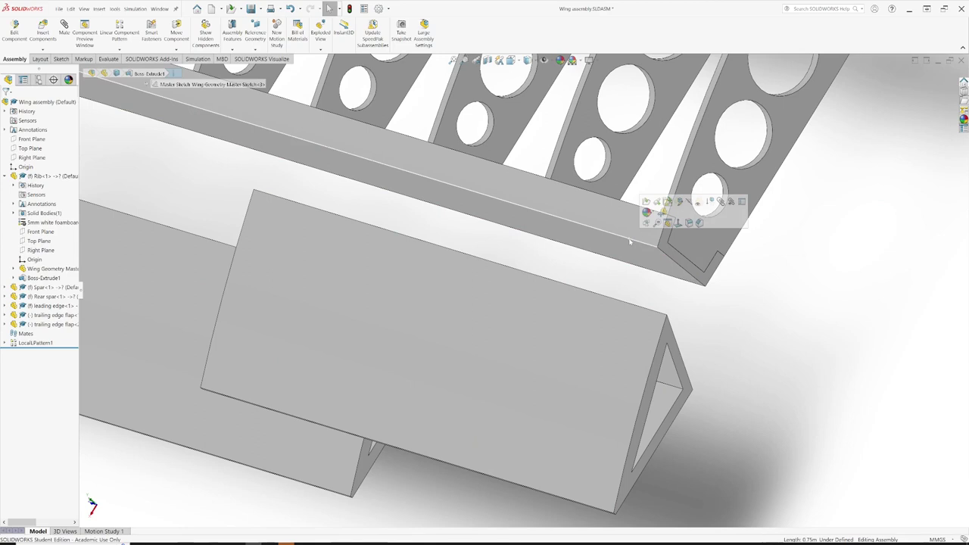
# Step: Add a Coincident mate between the first flap's hinge edge and the rear spar edge
pyautogui.click(720, 202)
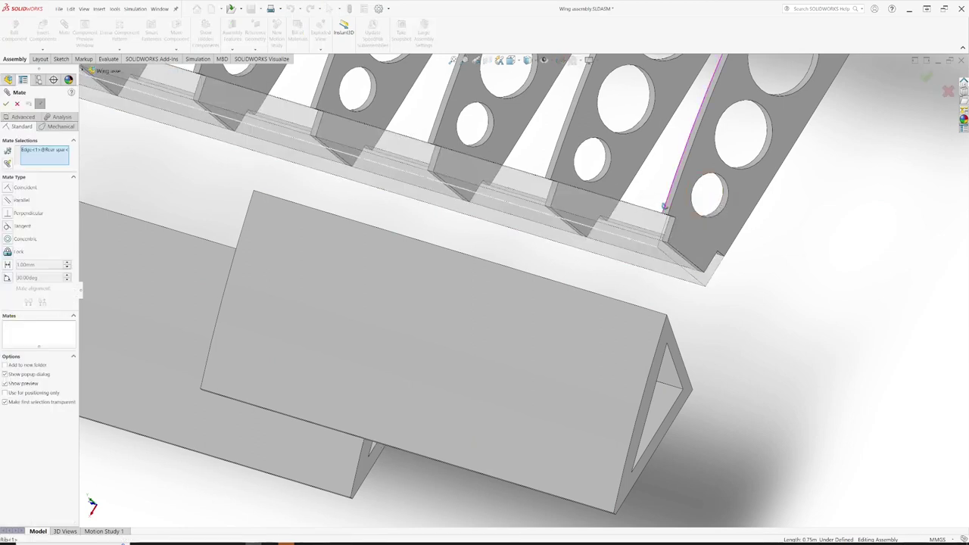
pyautogui.click(646, 232)
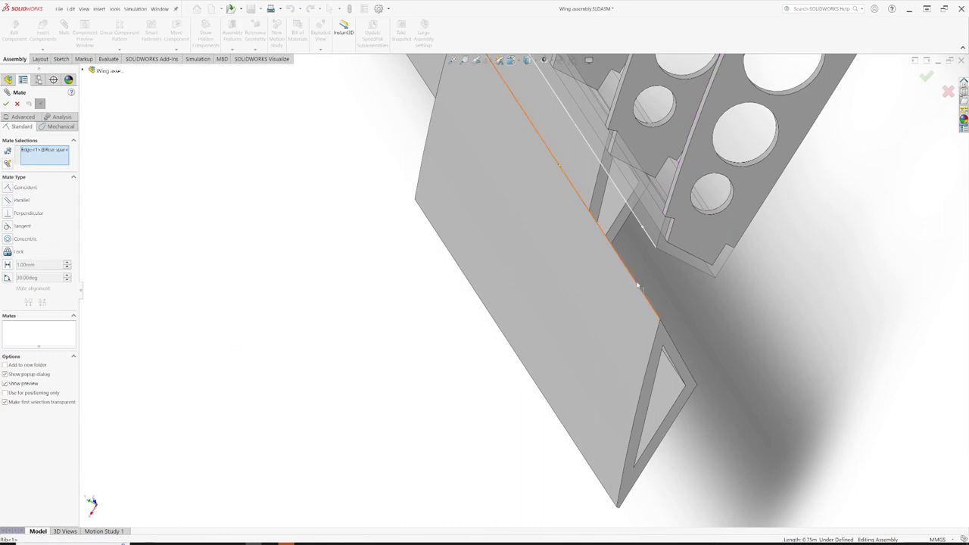
pyautogui.click(641, 284)
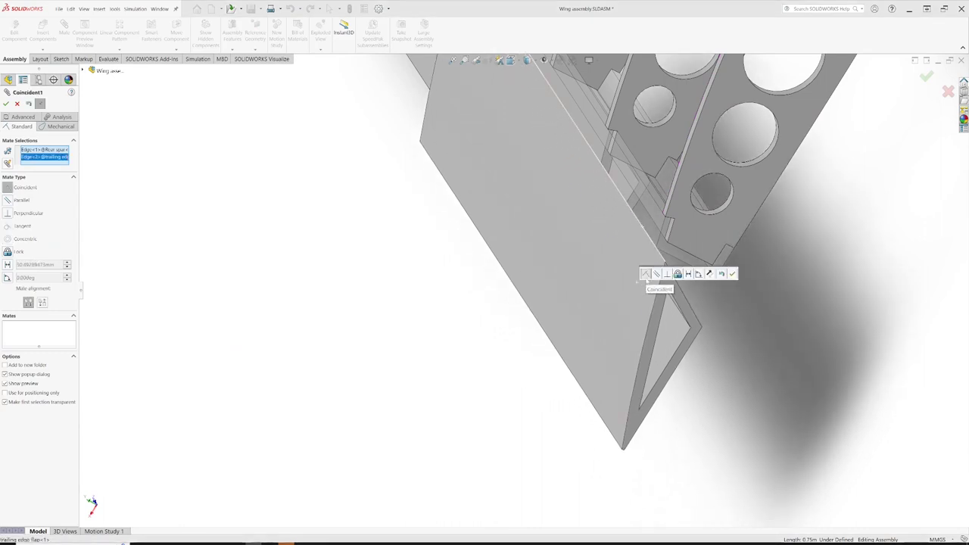
pyautogui.click(732, 274)
# Step: Mate the flap's triangular end face coincident to the spar end face, then drag to test the hinge
pyautogui.press('Left')
pyautogui.press('Left')
pyautogui.press('Left')
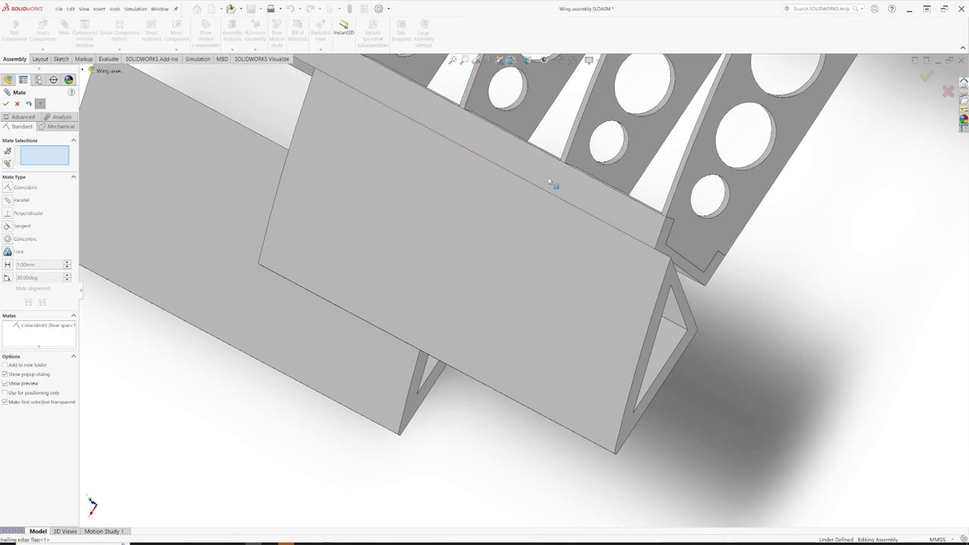
pyautogui.click(662, 310)
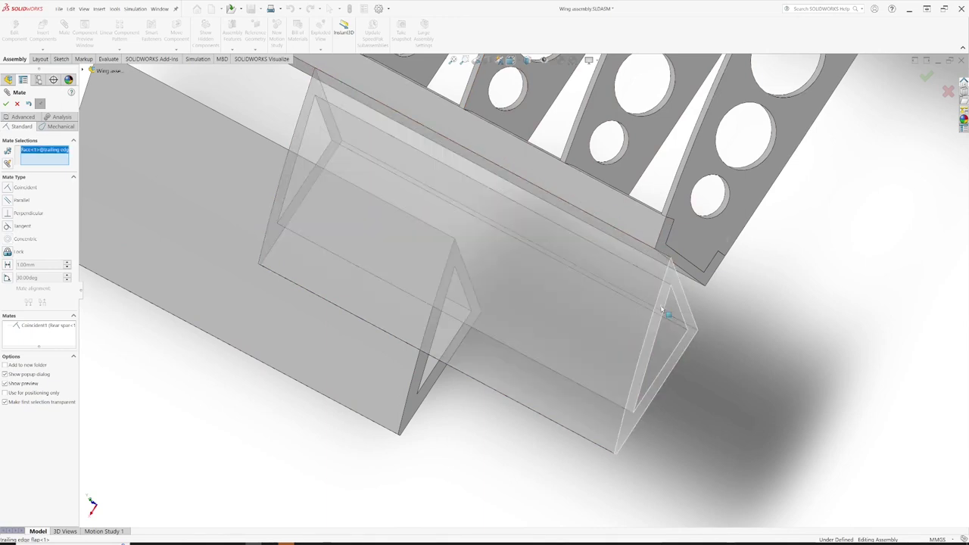
pyautogui.click(665, 242)
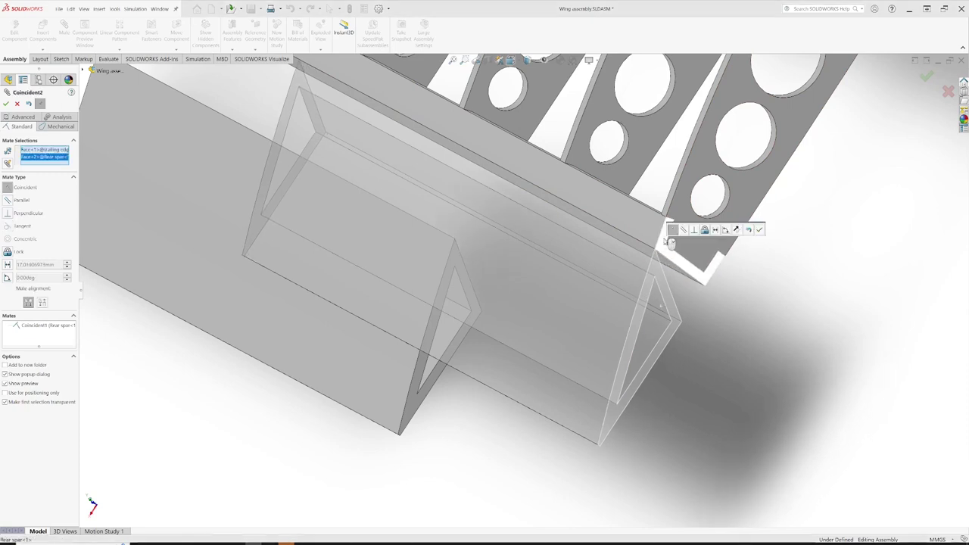
pyautogui.click(760, 231)
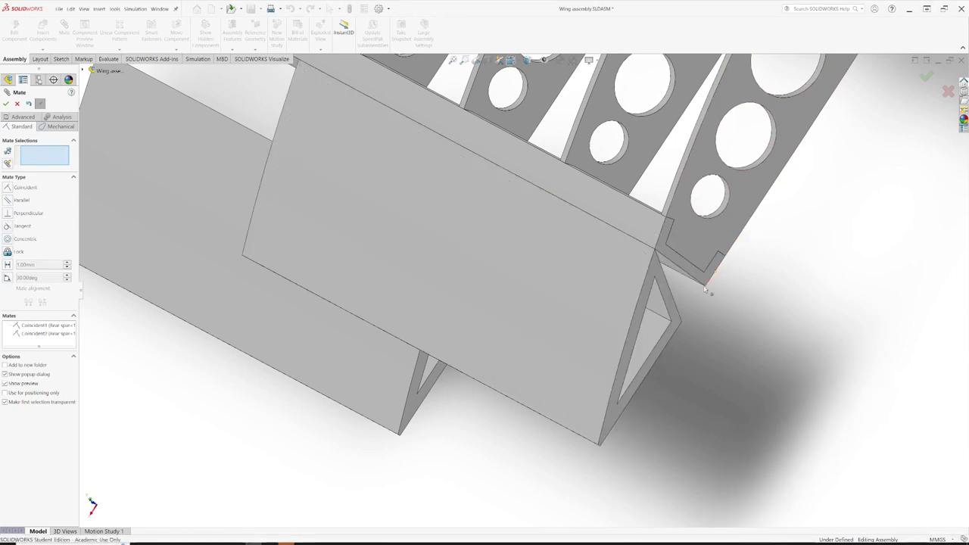
pyautogui.press('Left')
pyautogui.press('Left')
pyautogui.press('Left')
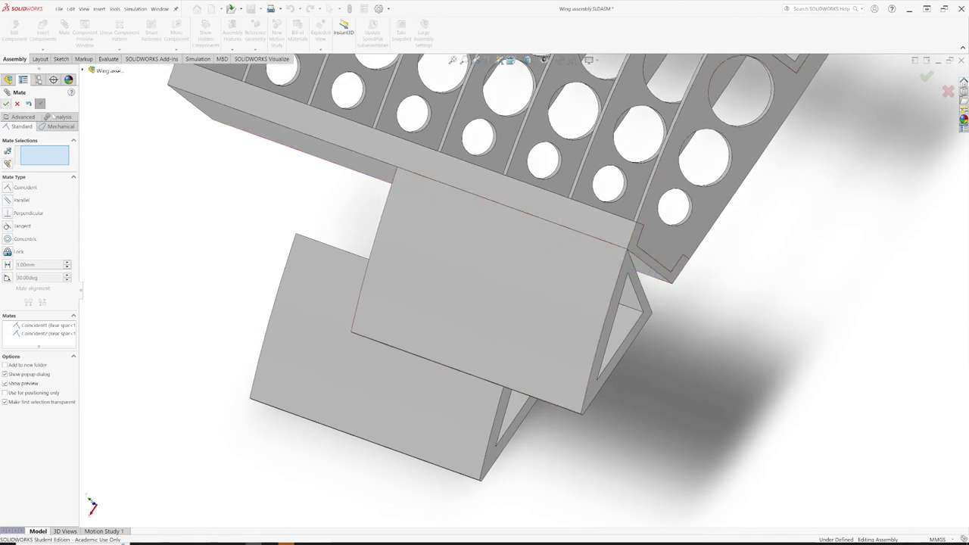
pyautogui.click(6, 104)
pyautogui.moveTo(479, 300)
pyautogui.mouseDown()
pyautogui.moveTo(480, 288)
pyautogui.moveTo(539, 310)
pyautogui.moveTo(417, 287)
pyautogui.moveTo(520, 320)
pyautogui.moveTo(580, 294)
pyautogui.moveTo(624, 214)
pyautogui.moveTo(485, 294)
pyautogui.mouseUp()
pyautogui.click(638, 346)
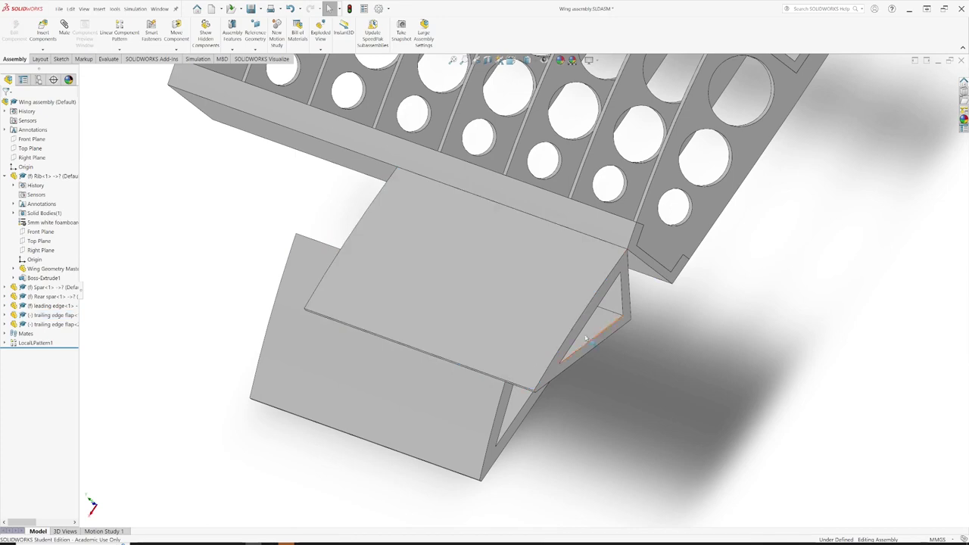
# Step: Mate the second flap's top edge coincident with the rear spar's lower edge
pyautogui.moveTo(638, 347); pyautogui.dragTo(568, 310, button='middle')
pyautogui.scroll(-3, 568, 310)
pyautogui.scroll(10, 352, 330)
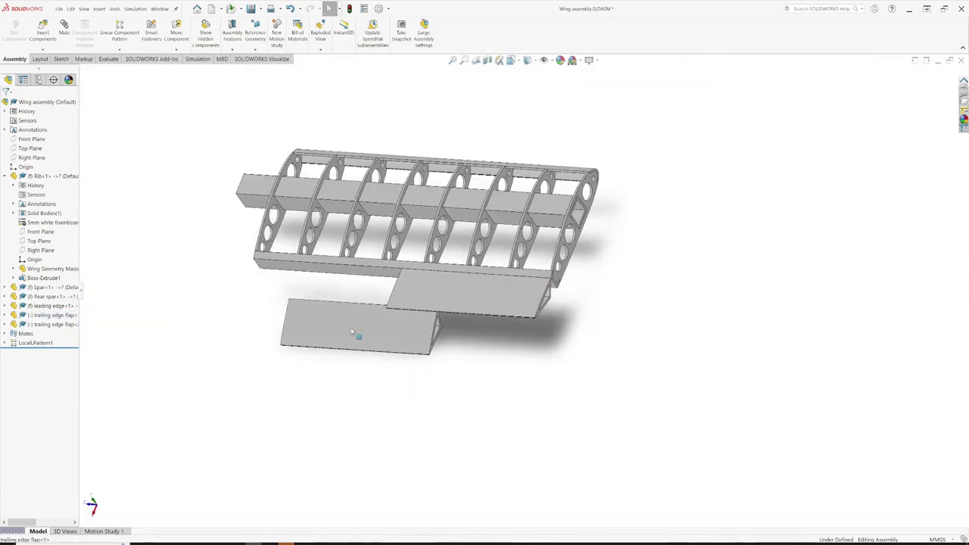
pyautogui.moveTo(345, 324); pyautogui.dragTo(445, 279, button='middle')
pyautogui.scroll(-5, 447, 279)
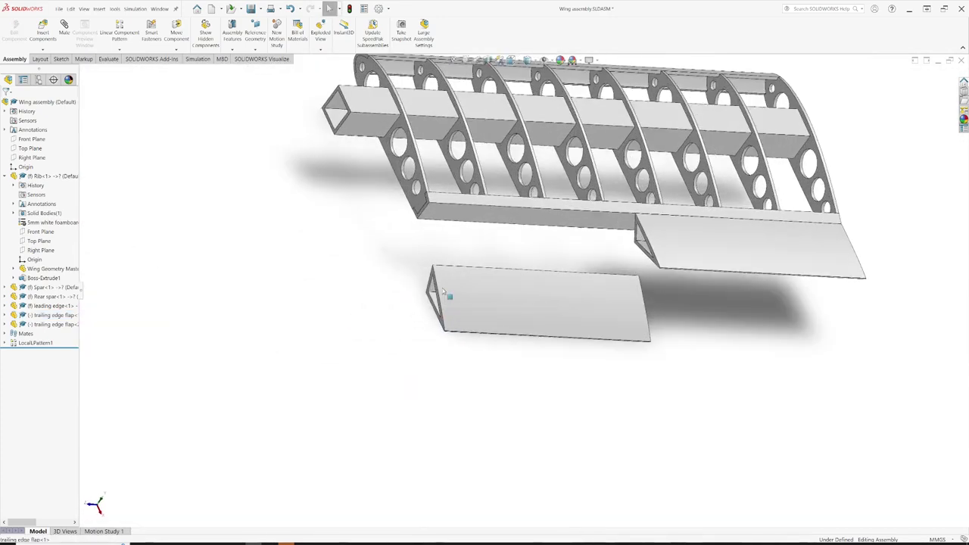
pyautogui.click(456, 180)
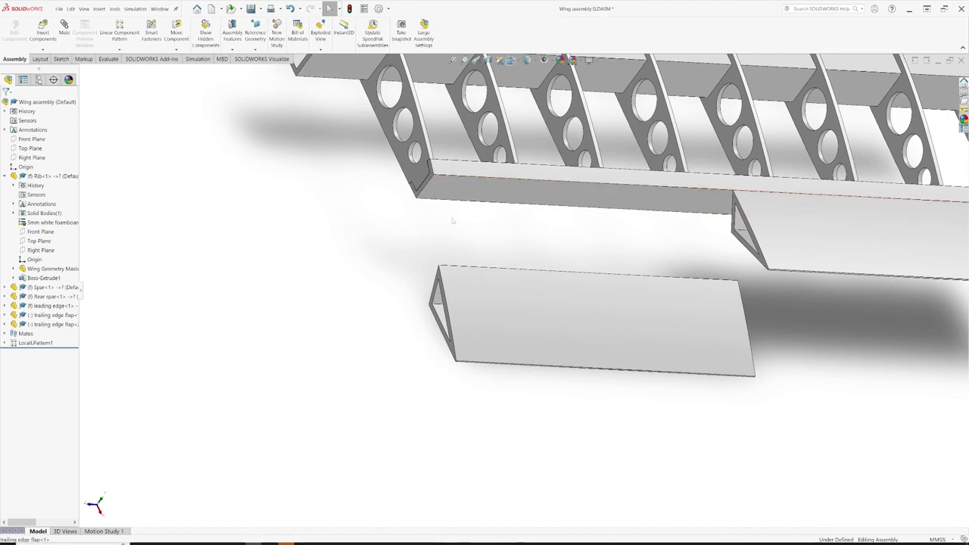
pyautogui.click(465, 271)
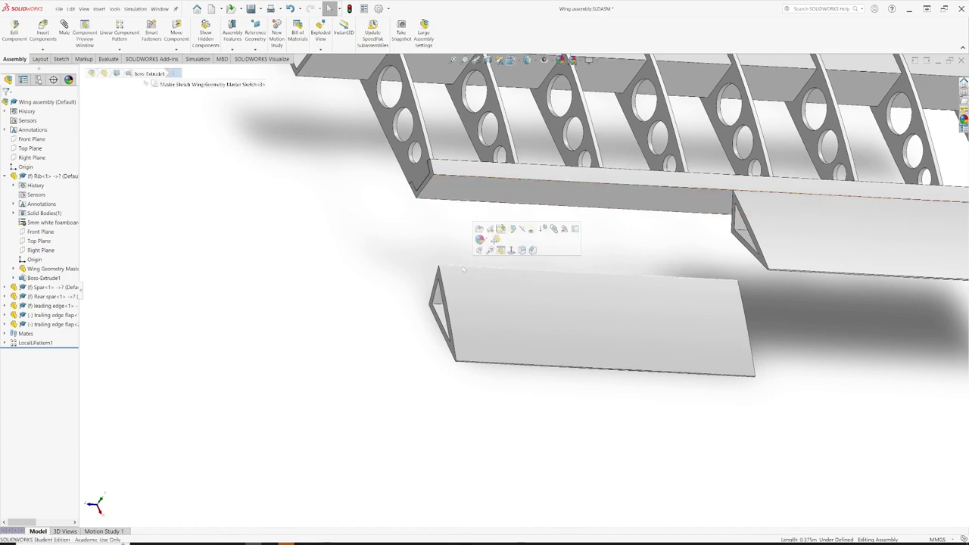
pyautogui.click(555, 232)
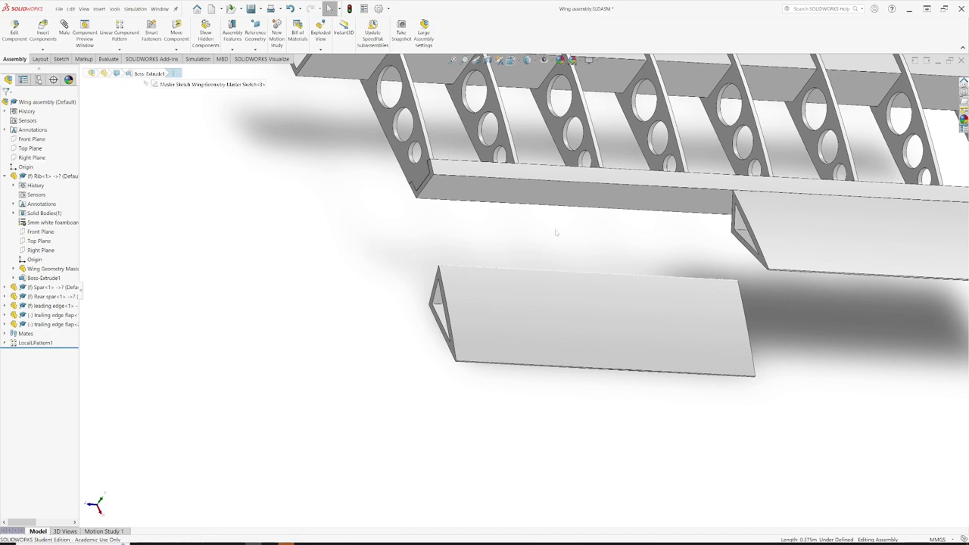
pyautogui.click(504, 182)
pyautogui.click(514, 168)
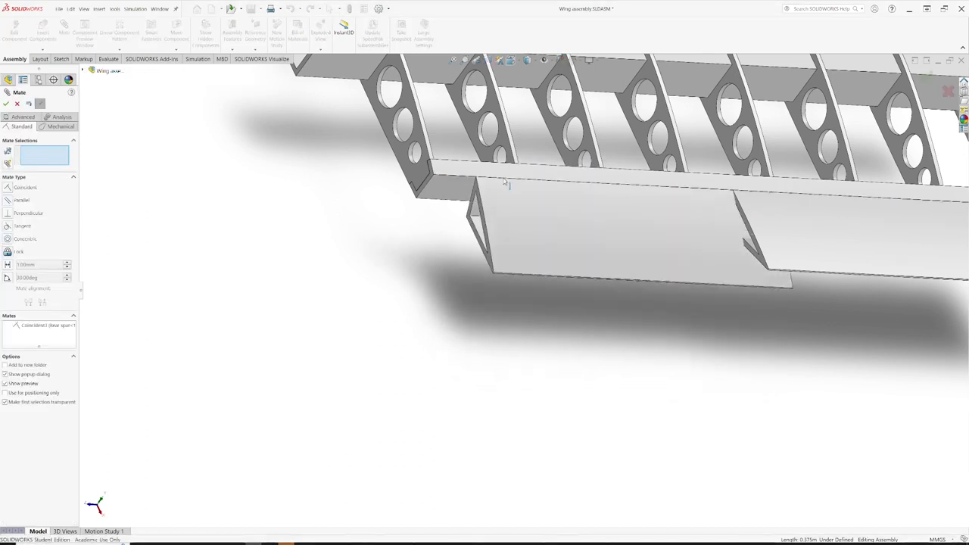
# Step: Make the second flap's end face coincident with the spar end so it sits flush
pyautogui.click(477, 198)
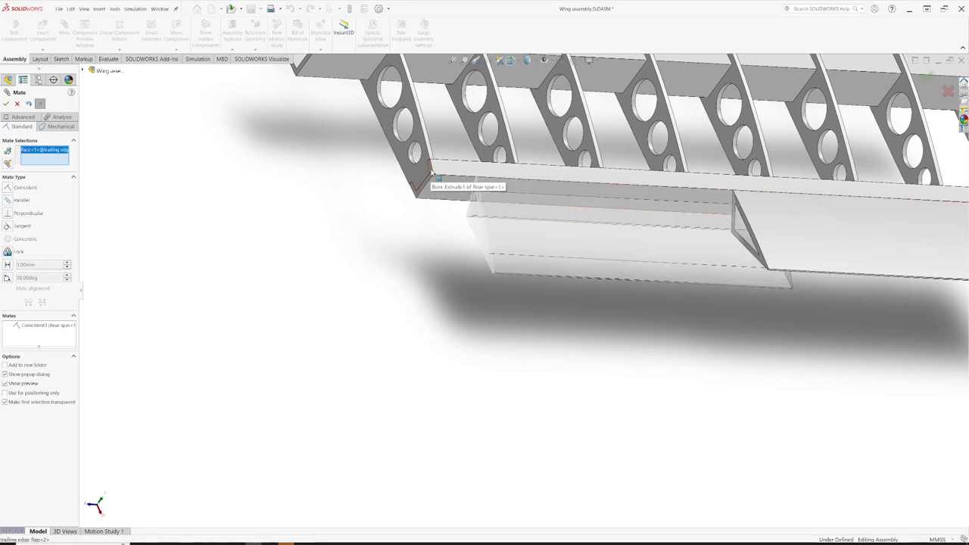
pyautogui.click(436, 179)
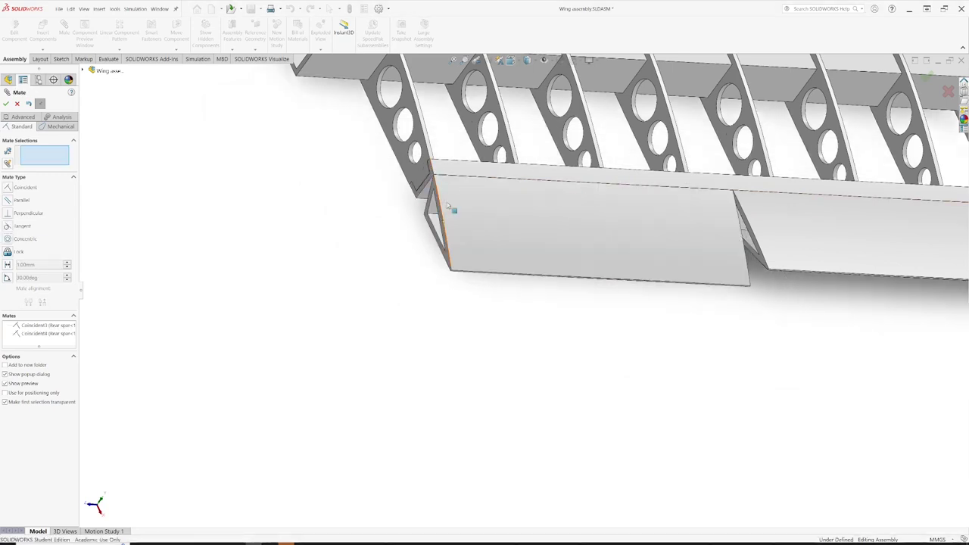
pyautogui.press('Escape')
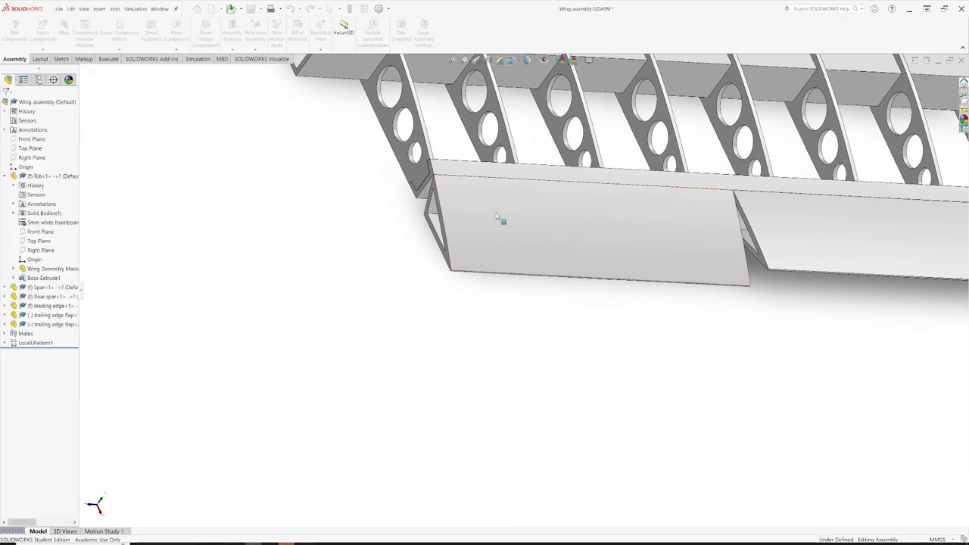
pyautogui.click(525, 195)
pyautogui.moveTo(525, 194); pyautogui.dragTo(517, 217)
pyautogui.scroll(8, 521, 221)
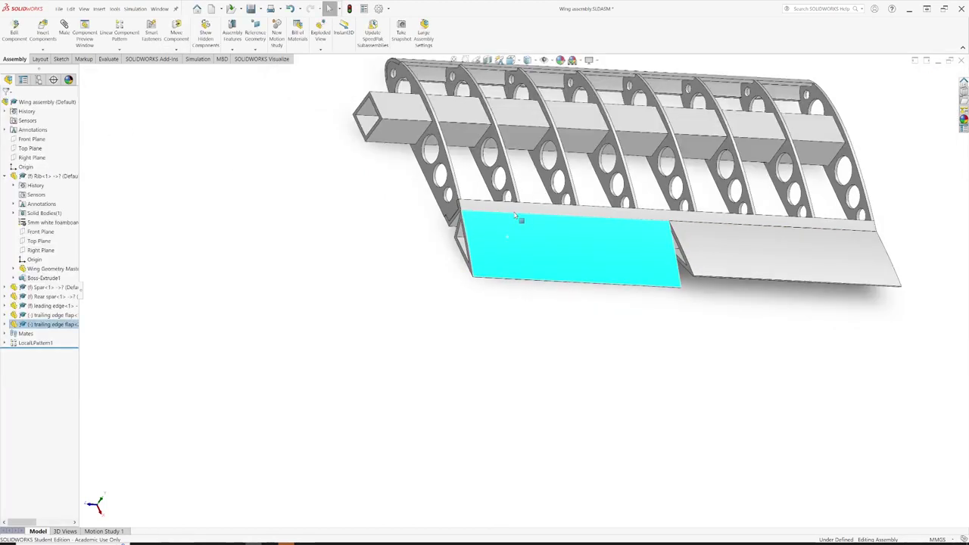
pyautogui.moveTo(538, 231)
pyautogui.mouseDown(button='middle')
pyautogui.moveTo(598, 214)
pyautogui.moveTo(537, 231)
pyautogui.mouseUp(button='middle')
pyautogui.moveTo(544, 300); pyautogui.dragTo(564, 294)
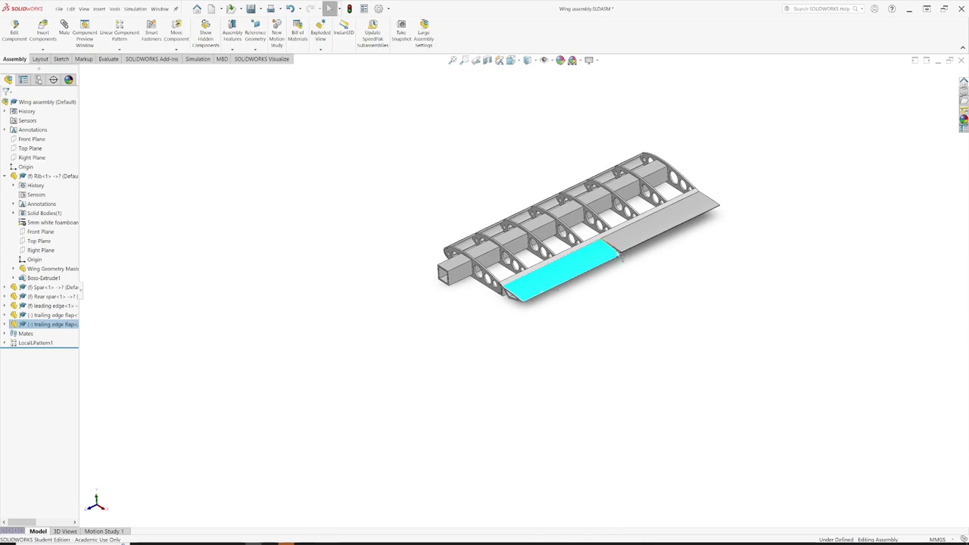
pyautogui.scroll(-5, 646, 190)
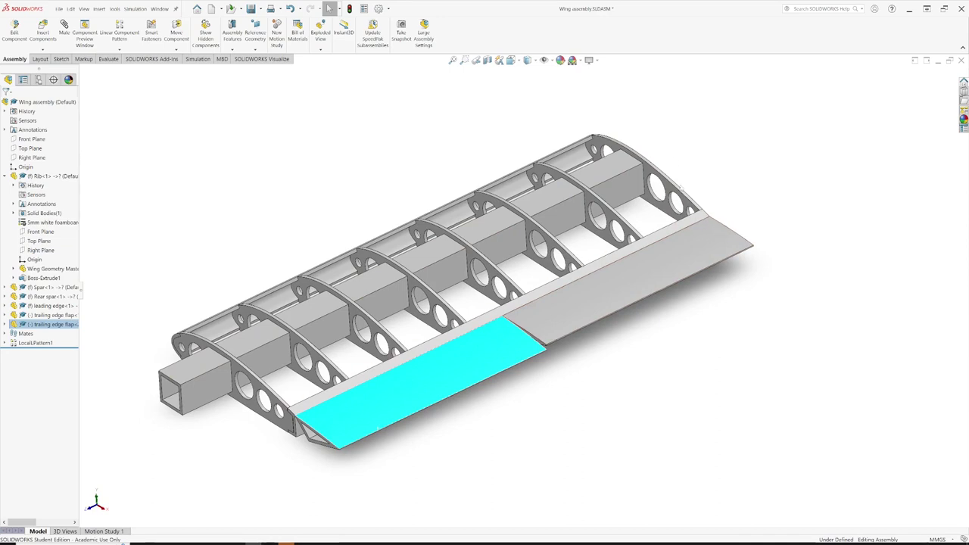
pyautogui.scroll(2, 515, 263)
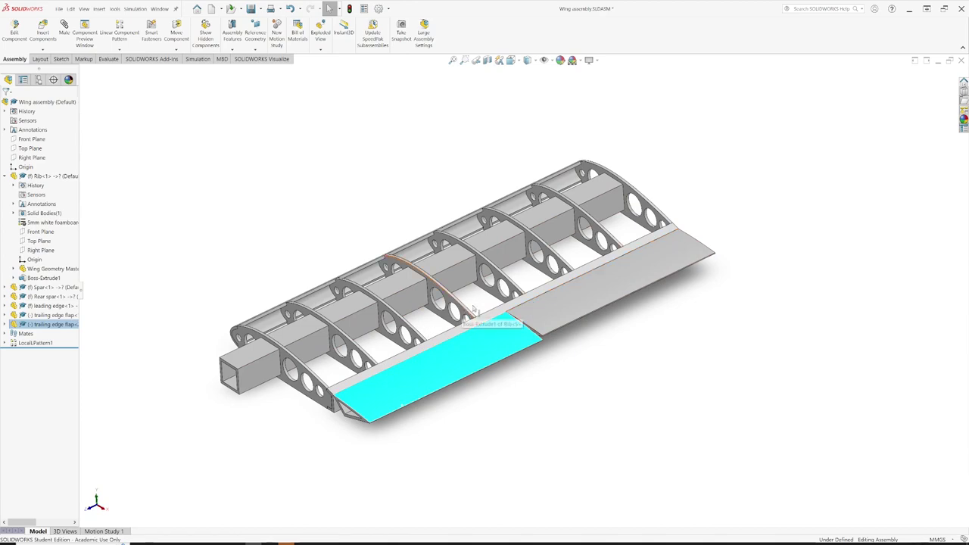
pyautogui.scroll(-3, 424, 262)
pyautogui.scroll(3, 364, 318)
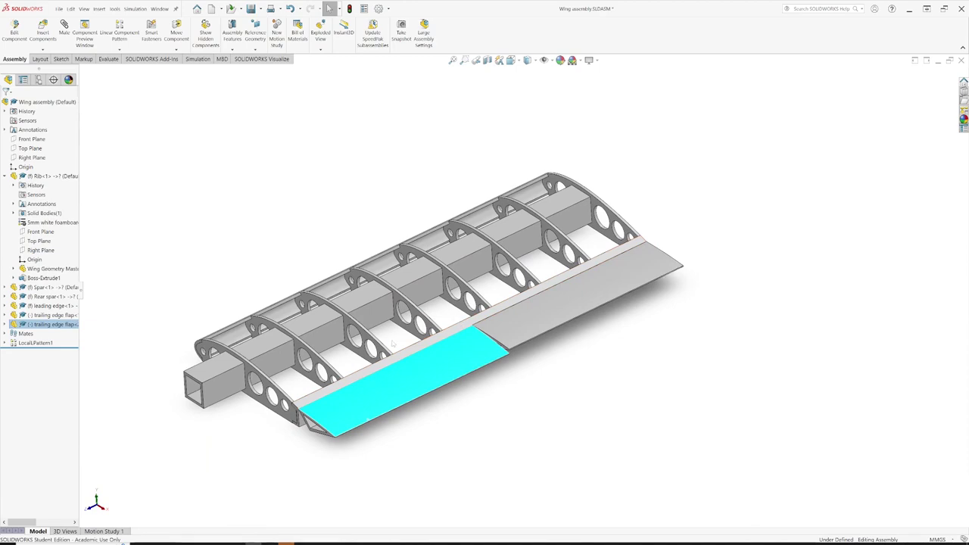
pyautogui.moveTo(393, 343); pyautogui.dragTo(410, 350, button='middle')
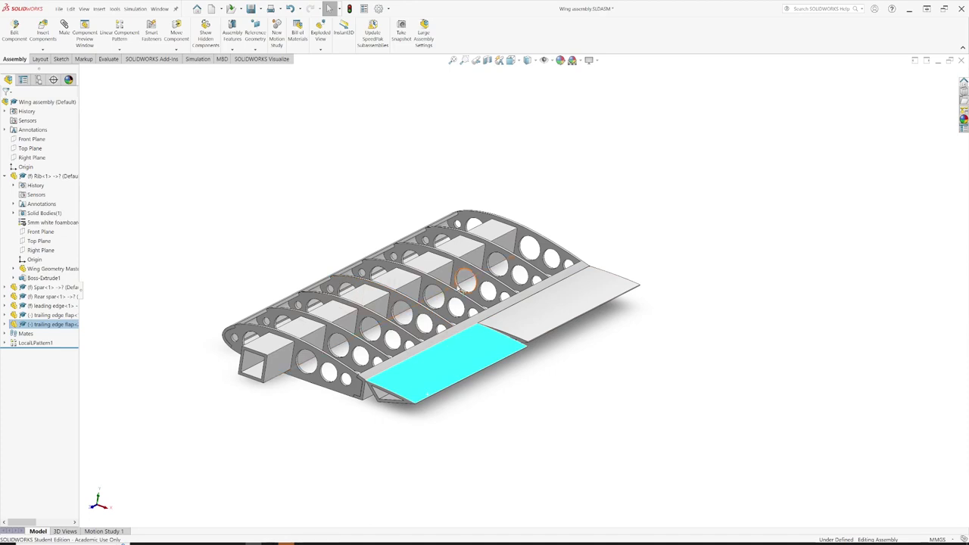
pyautogui.moveTo(458, 288)
pyautogui.mouseDown(button='middle')
pyautogui.moveTo(409, 311)
pyautogui.moveTo(450, 297)
pyautogui.mouseUp(button='middle')
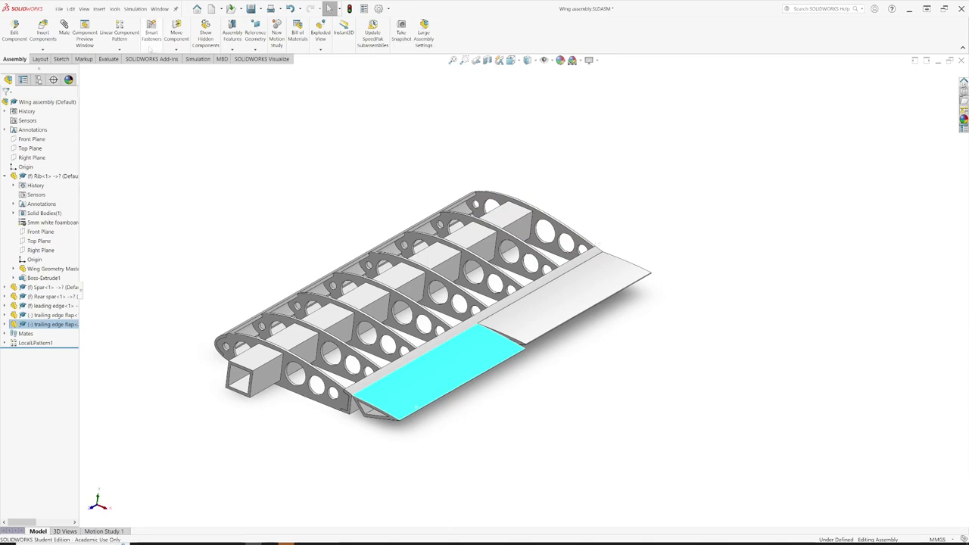
# Step: Open Wing Geometry Master Sketch.SLDPRT from the wing design tutorial folder
pyautogui.click(158, 9)
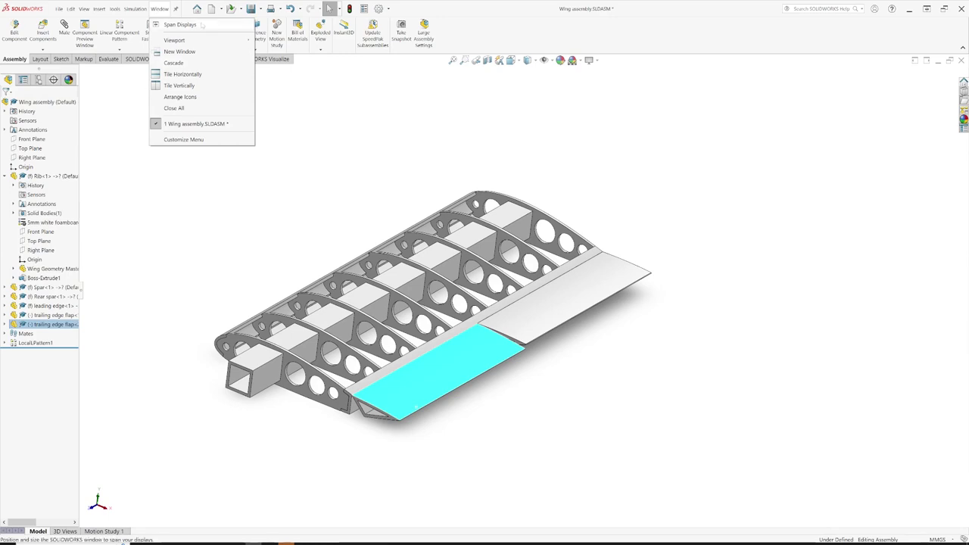
pyautogui.click(263, 65)
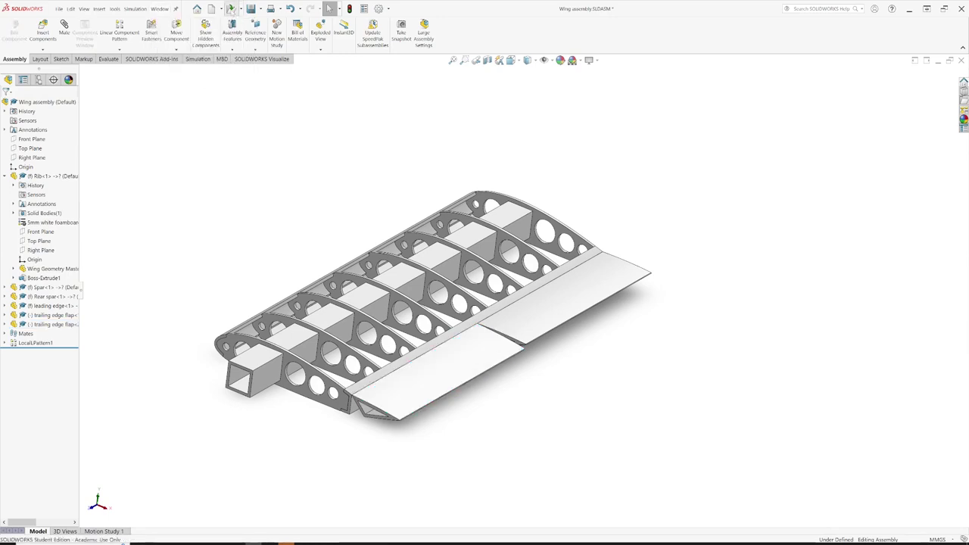
pyautogui.click(231, 9)
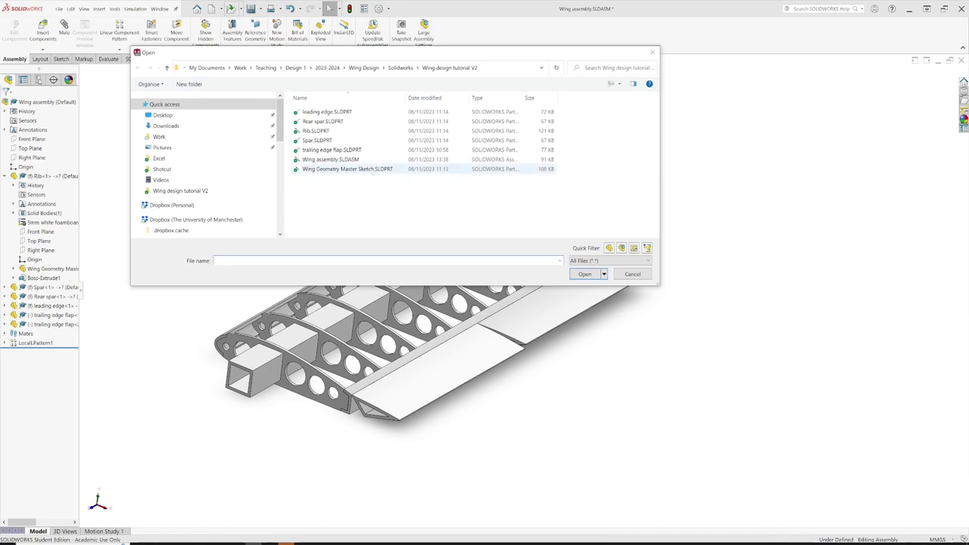
pyautogui.click(340, 170)
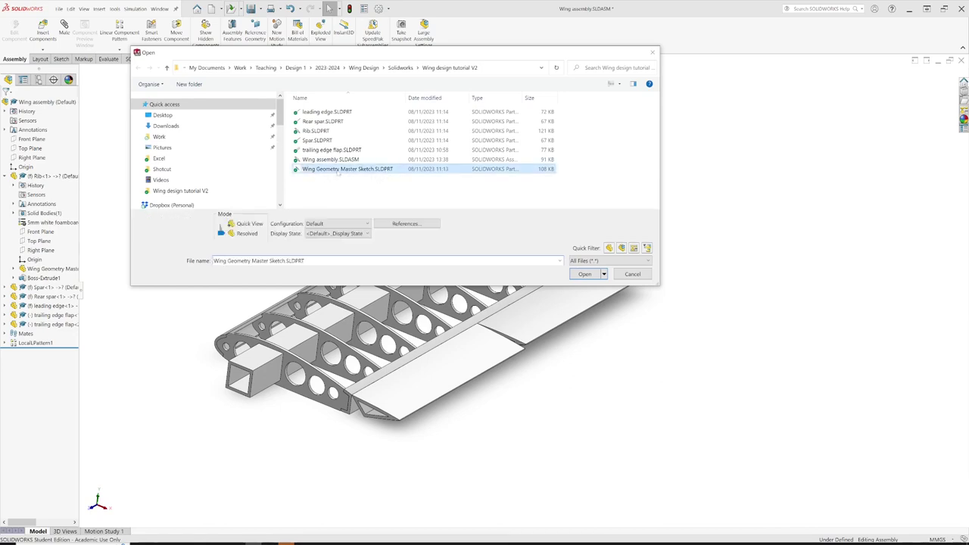
pyautogui.click(584, 274)
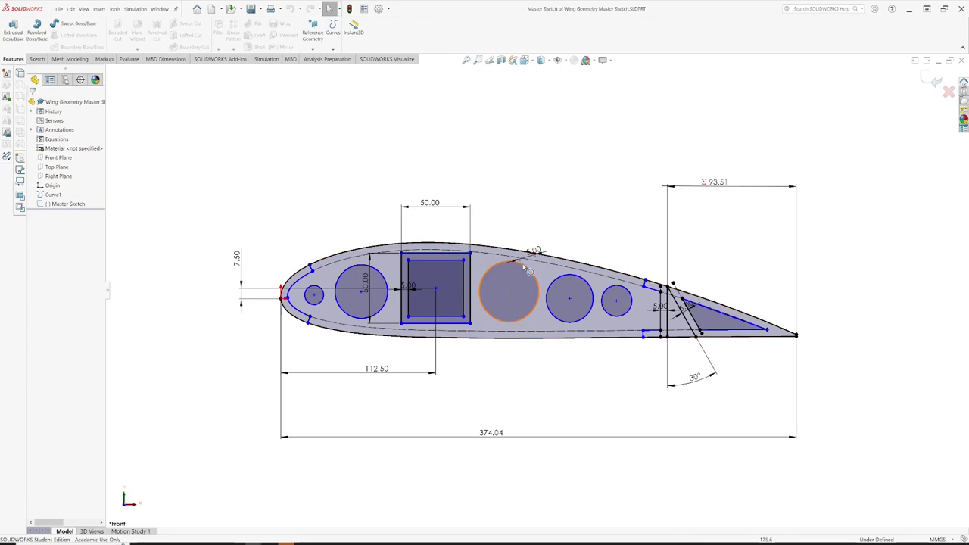
# Step: Edit the Master Sketch and shrink the lightening hole behind the spar hole slightly
pyautogui.rightClick(64, 205)
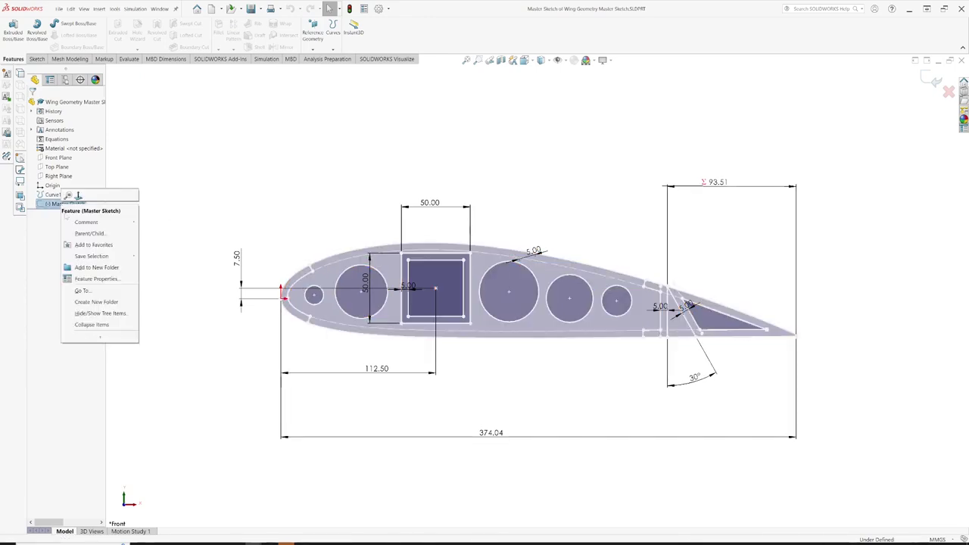
pyautogui.click(59, 200)
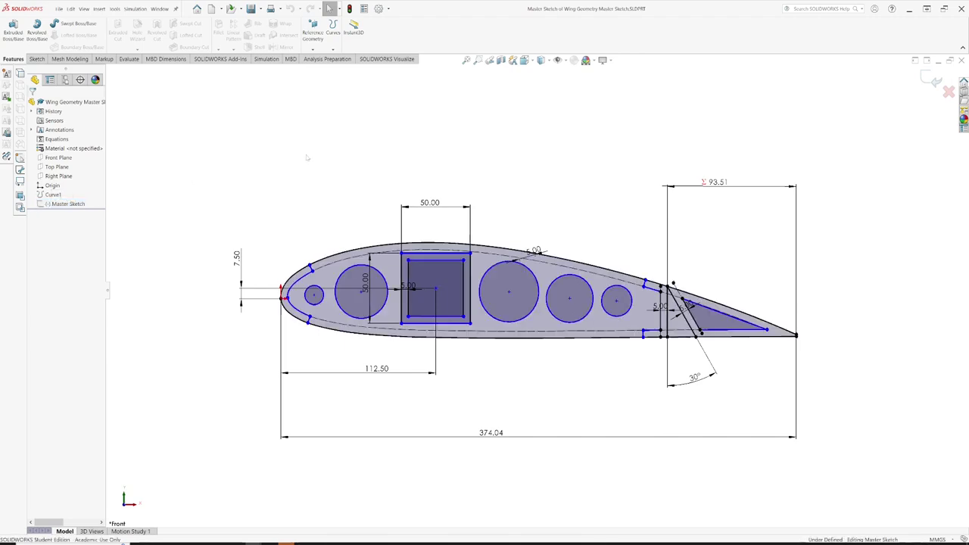
pyautogui.click(498, 268)
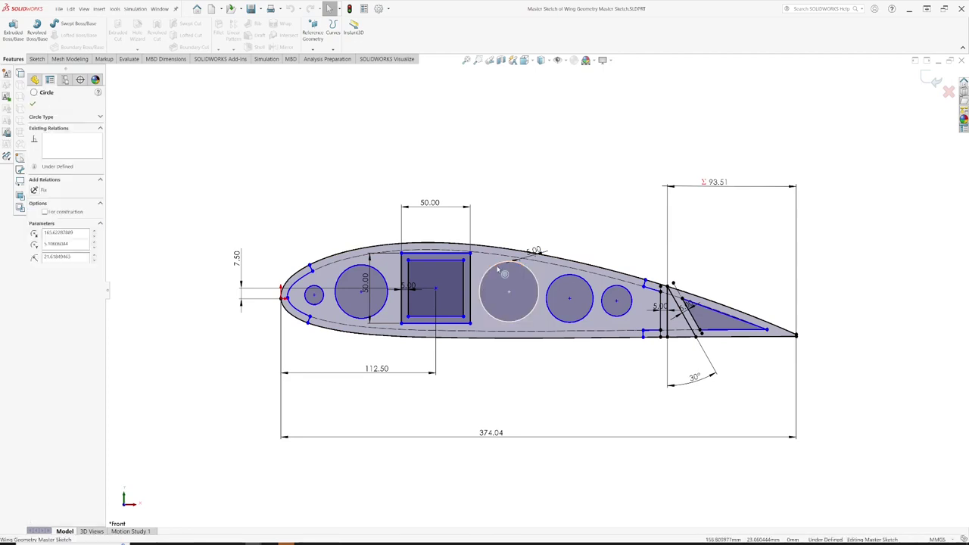
pyautogui.moveTo(501, 272); pyautogui.dragTo(499, 266)
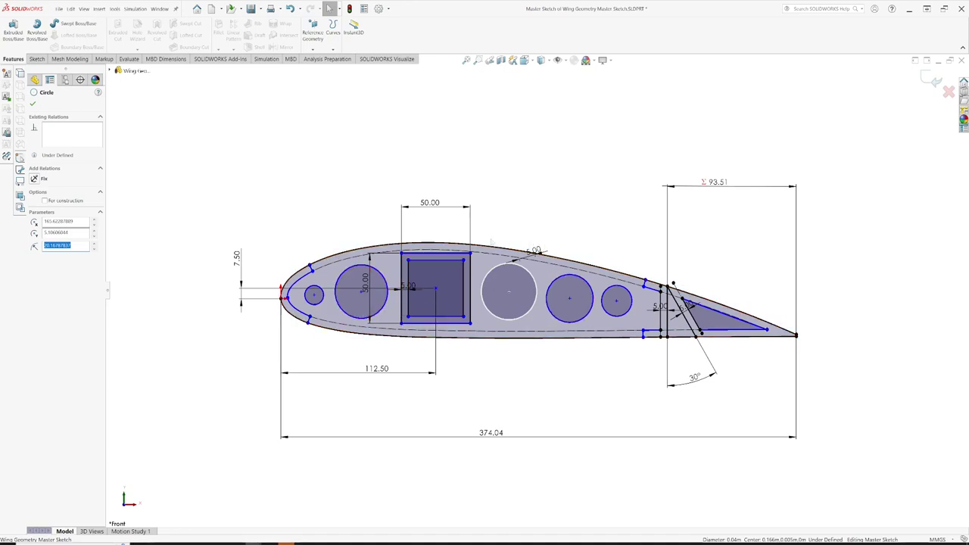
pyautogui.click(435, 209)
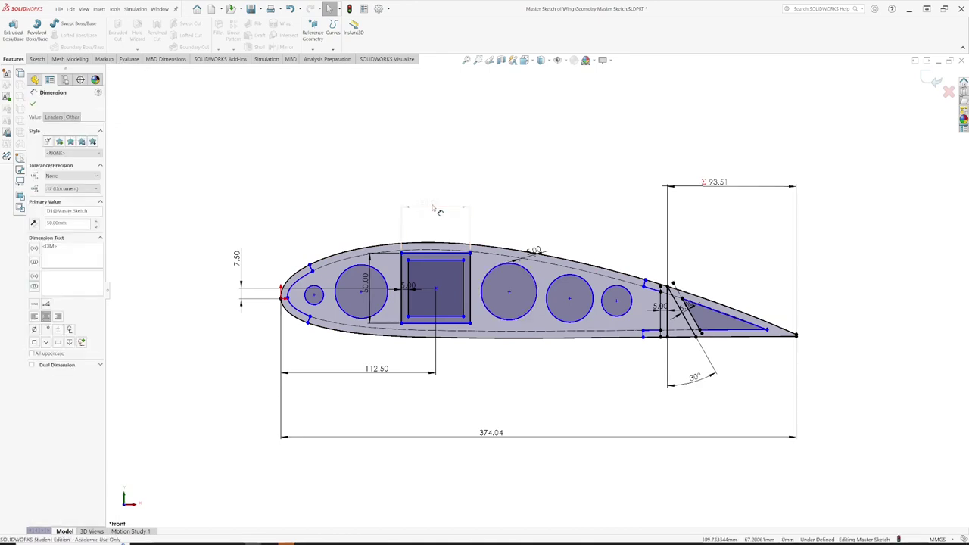
# Step: Change the spar hole's 50.00 dimensions to 40 width and 60 height
pyautogui.doubleClick(434, 209)
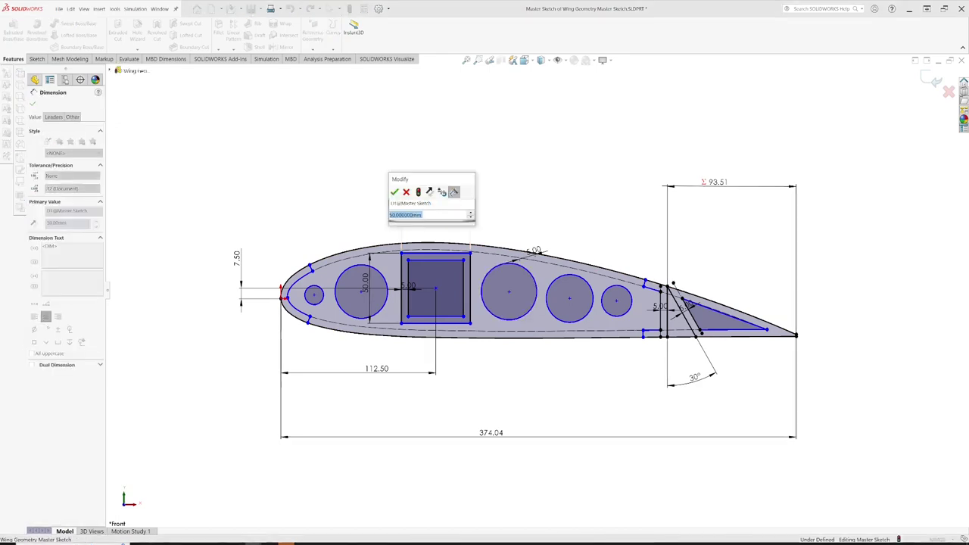
pyautogui.write('4')
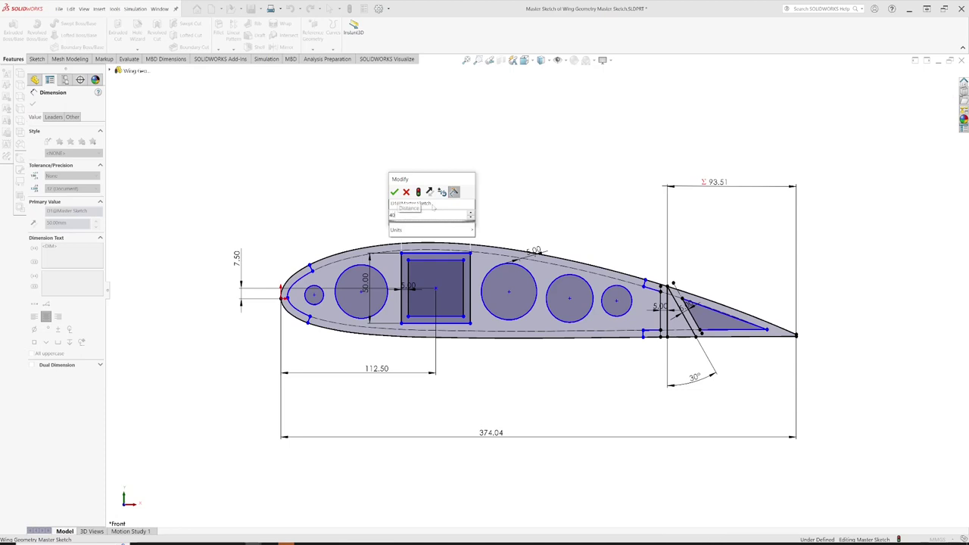
pyautogui.write('0')
pyautogui.press('Return')
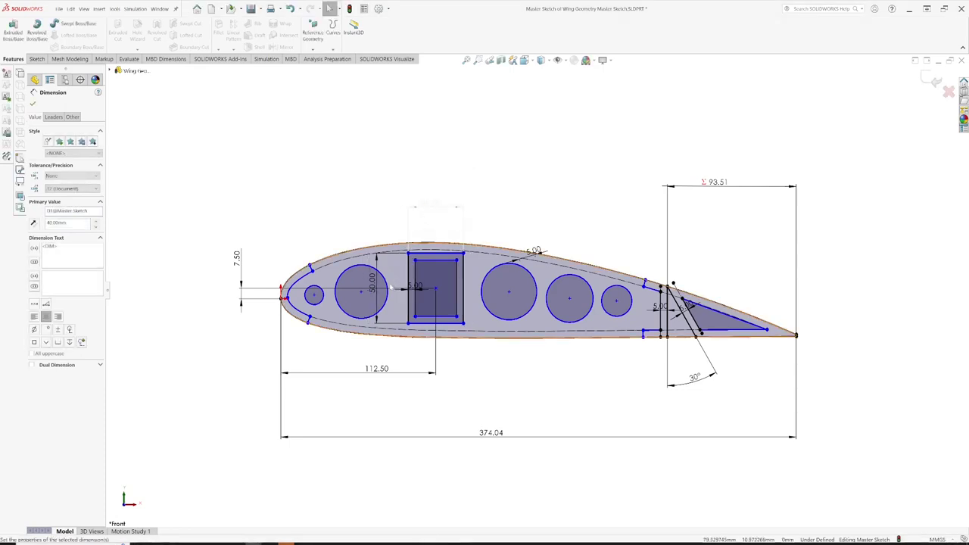
pyautogui.doubleClick(372, 281)
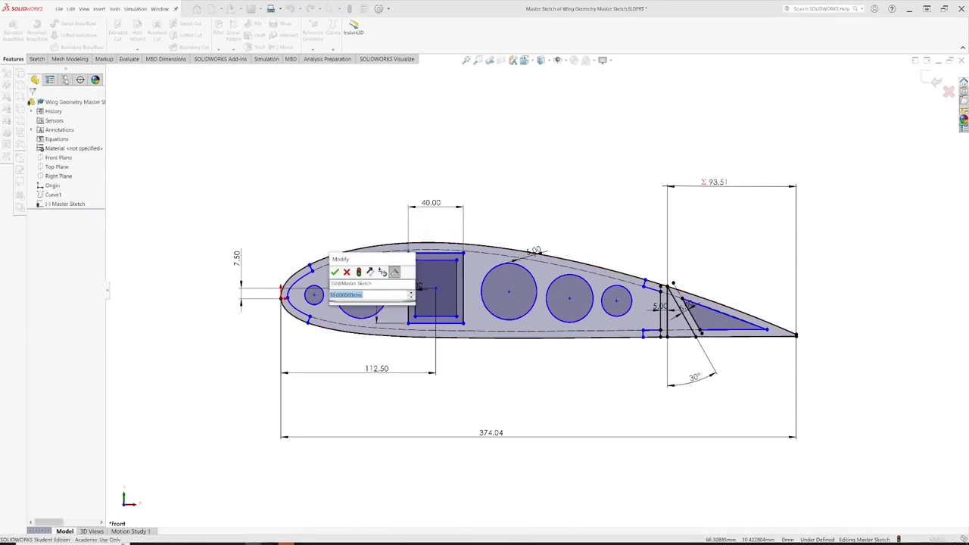
pyautogui.write('40')
pyautogui.press('Return')
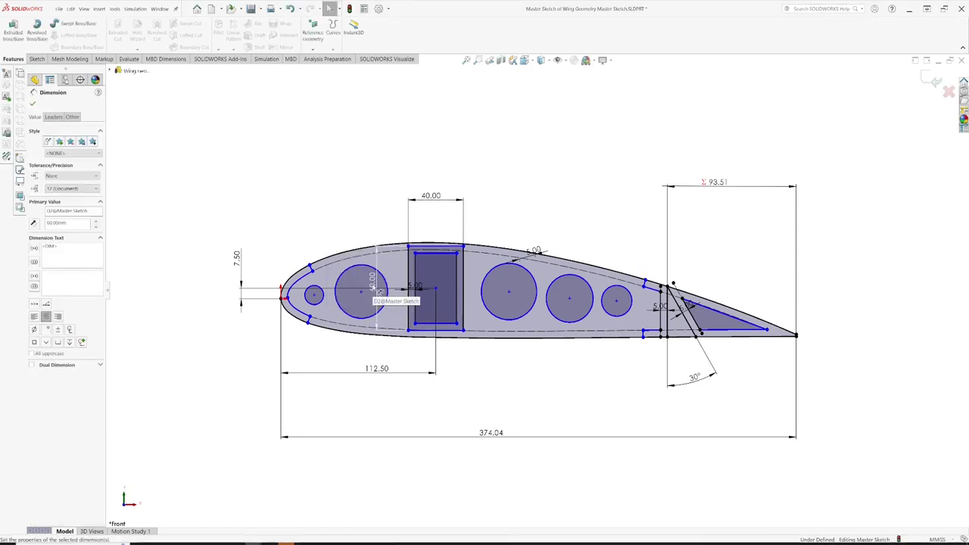
pyautogui.click(755, 250)
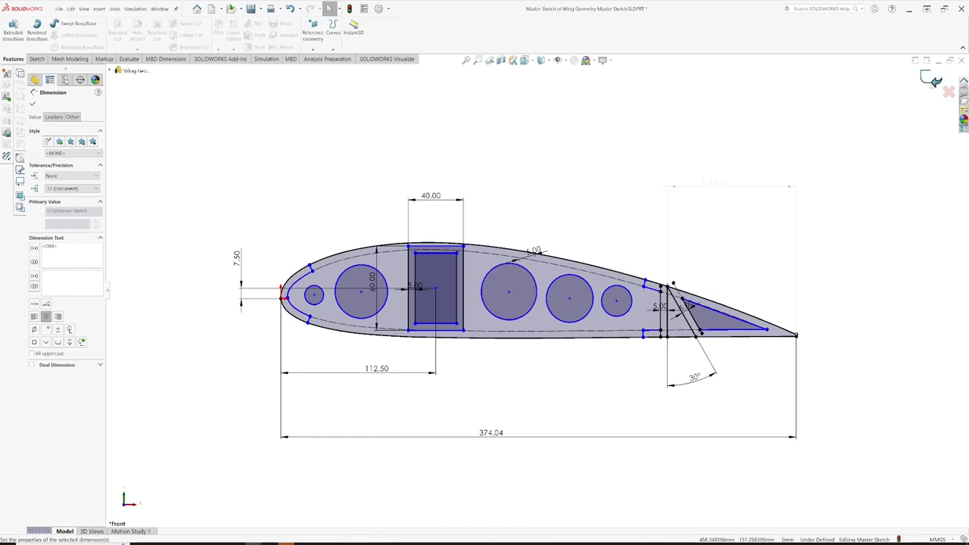
# Step: Exit the master sketch, switch to Wing assembly.SLDASM and rebuild it
pyautogui.click(935, 80)
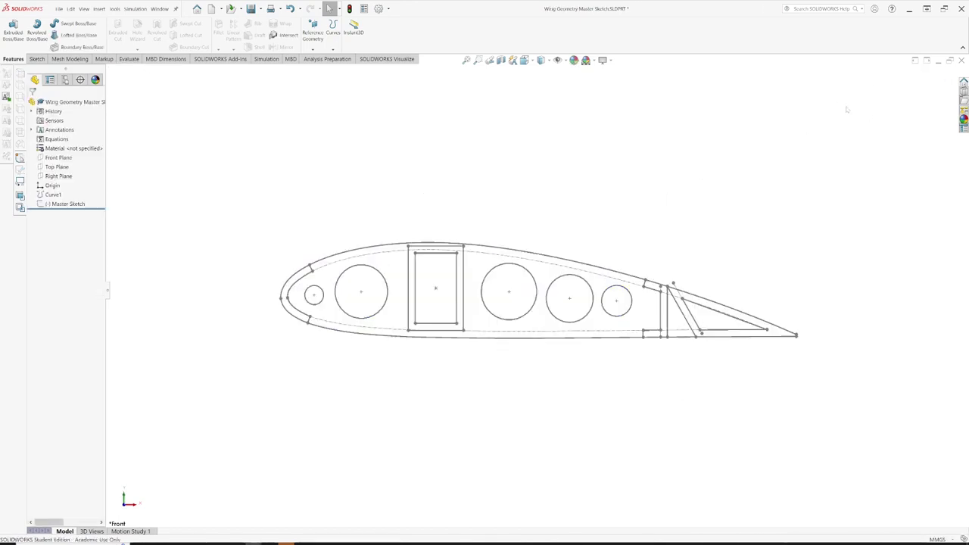
pyautogui.click(160, 9)
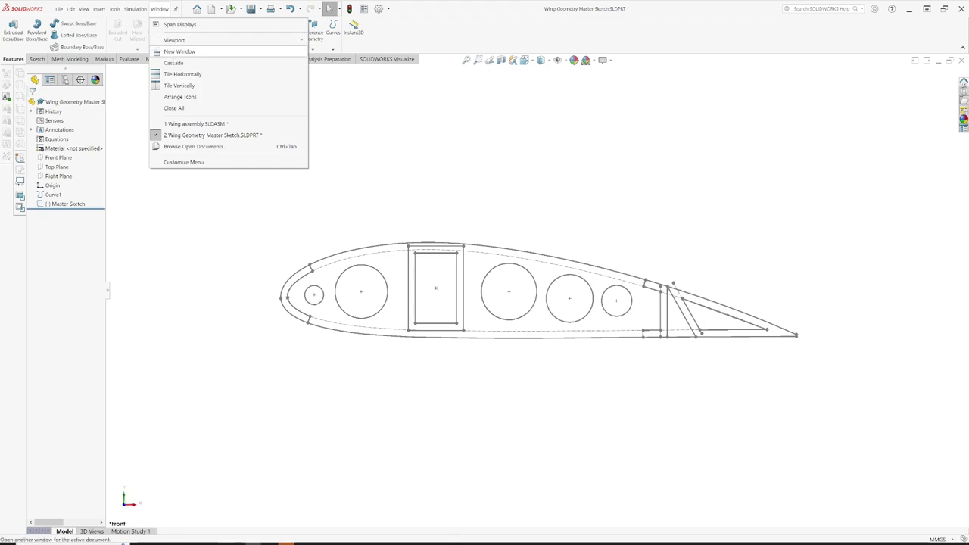
pyautogui.click(204, 126)
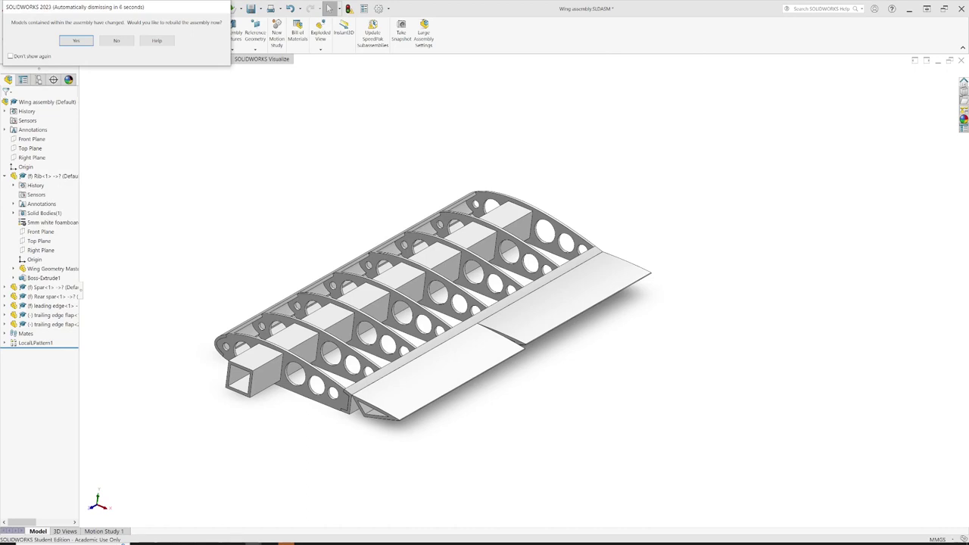
pyautogui.click(76, 41)
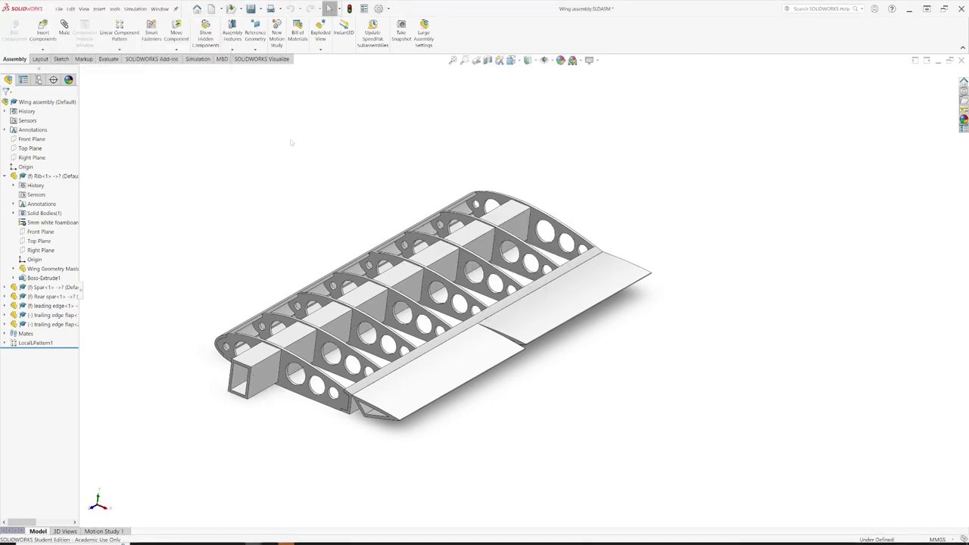
pyautogui.scroll(-3, 292, 361)
pyautogui.moveTo(288, 362); pyautogui.dragTo(333, 299, button='middle')
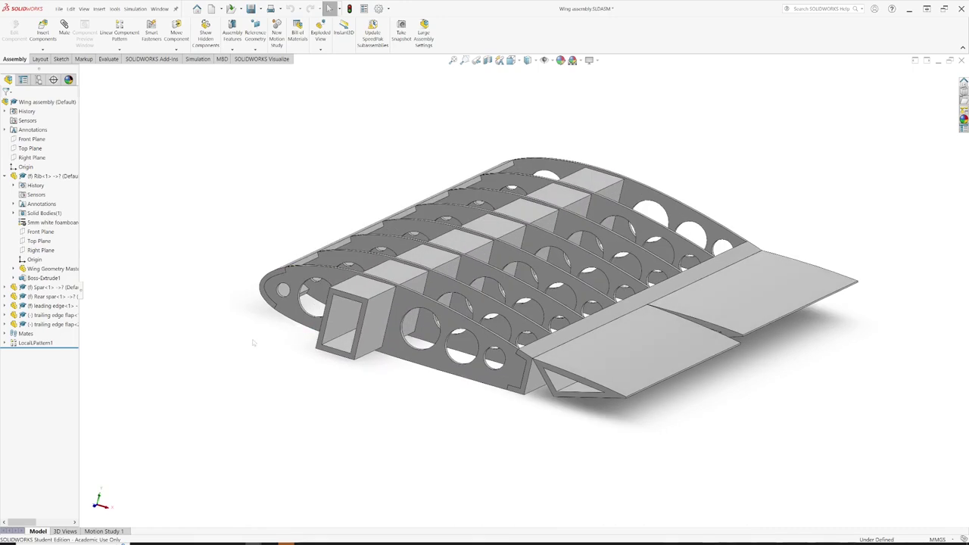
pyautogui.scroll(-5, 441, 299)
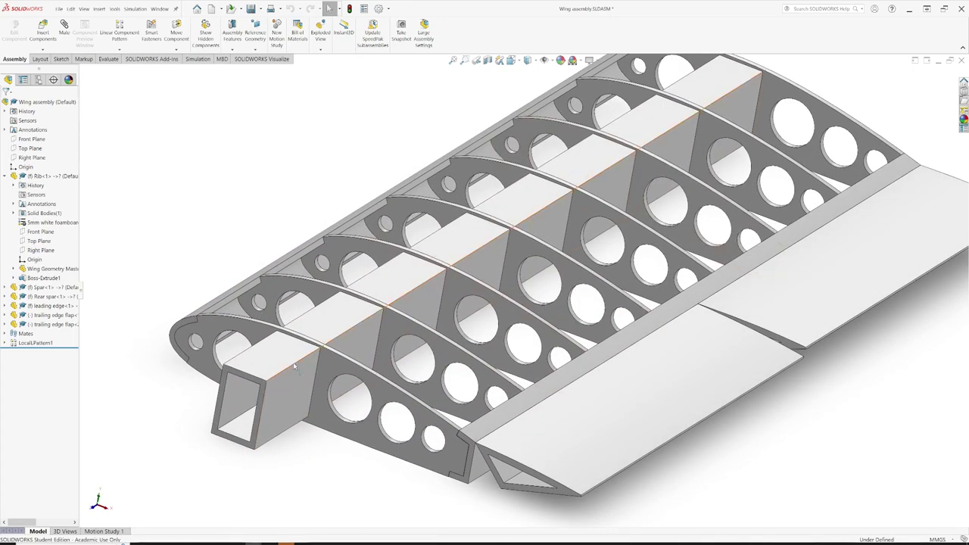
pyautogui.press('f')
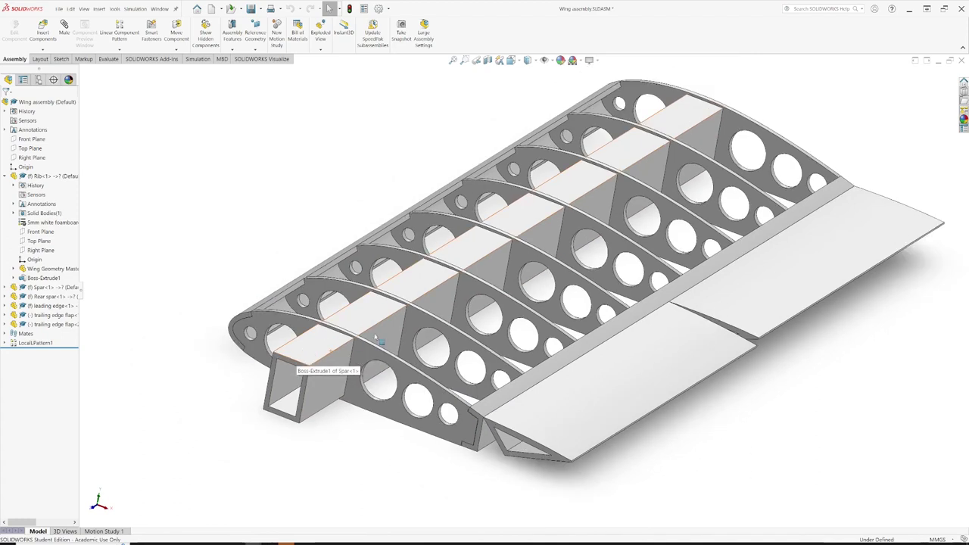
pyautogui.moveTo(477, 321)
pyautogui.mouseDown(button='middle')
pyautogui.moveTo(462, 314)
pyautogui.moveTo(488, 278)
pyautogui.moveTo(463, 315)
pyautogui.mouseUp(button='middle')
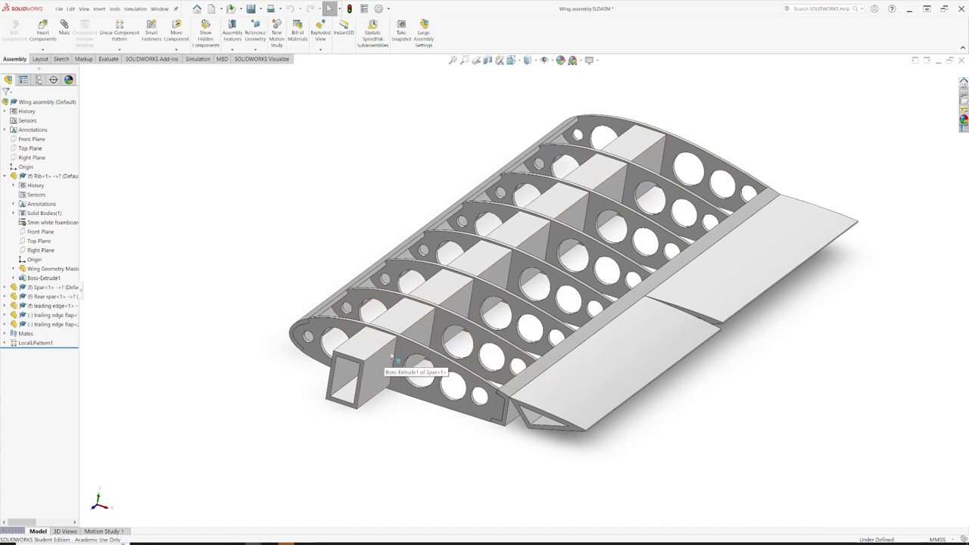
pyautogui.scroll(1, 463, 334)
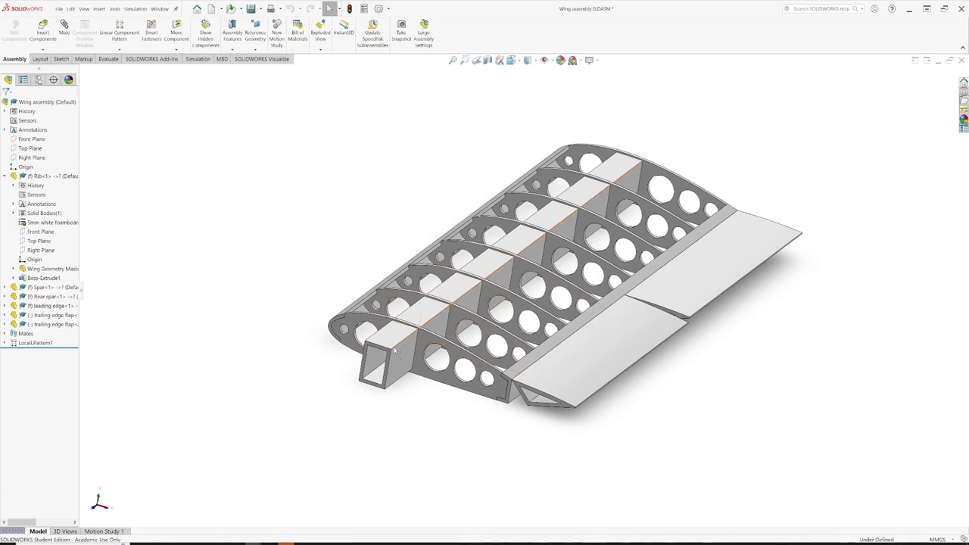
pyautogui.scroll(-2, 396, 349)
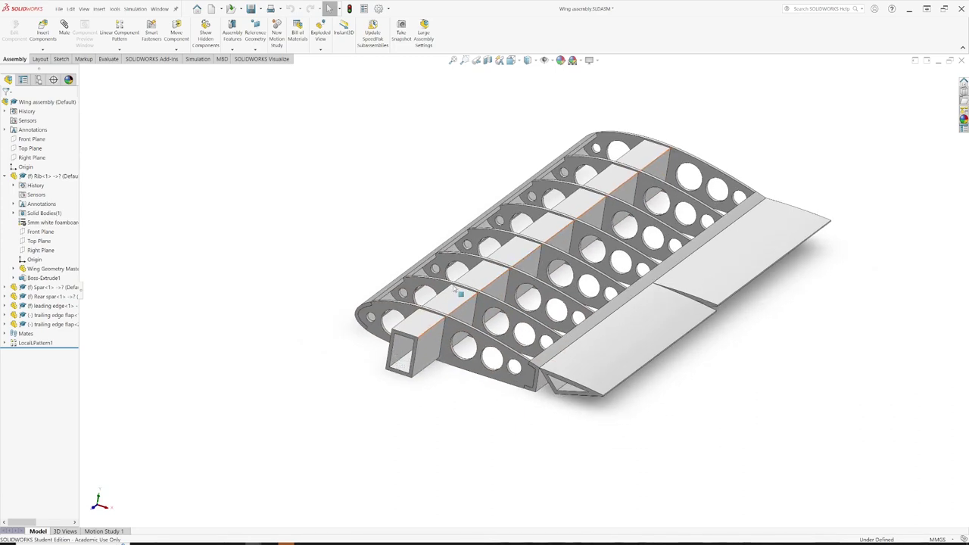
pyautogui.moveTo(446, 318); pyautogui.dragTo(434, 379, button='middle')
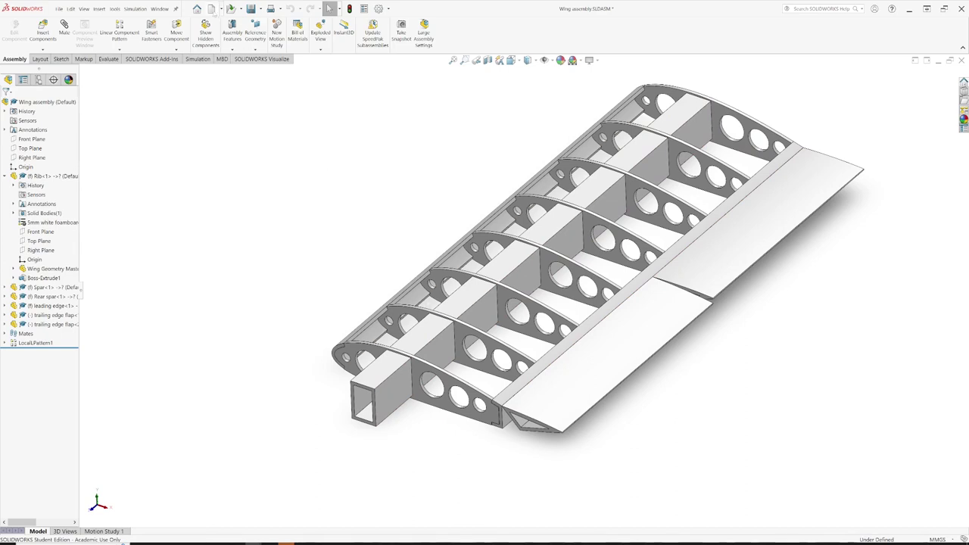
# Step: Create a new part, Part20, and start Sketch1 on its Front Plane
pyautogui.click(212, 10)
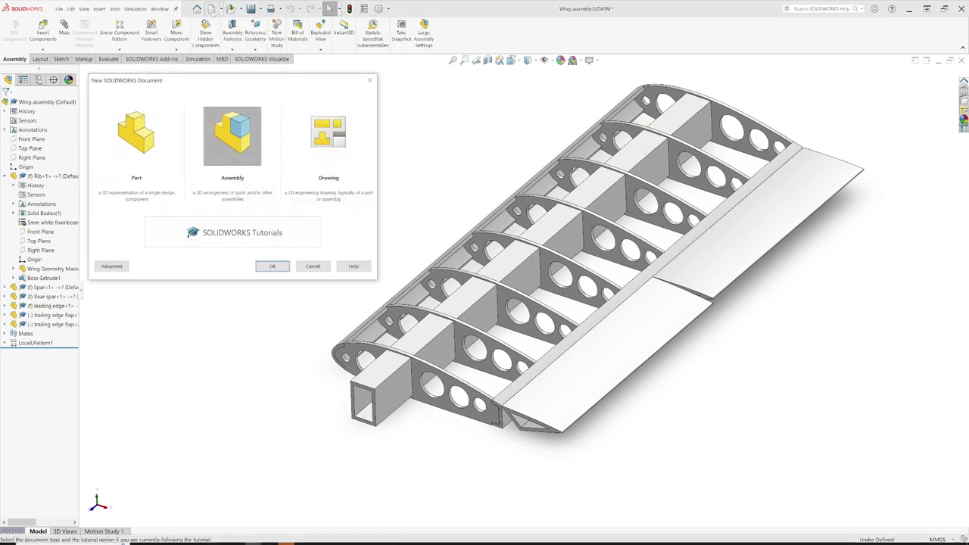
pyautogui.click(140, 137)
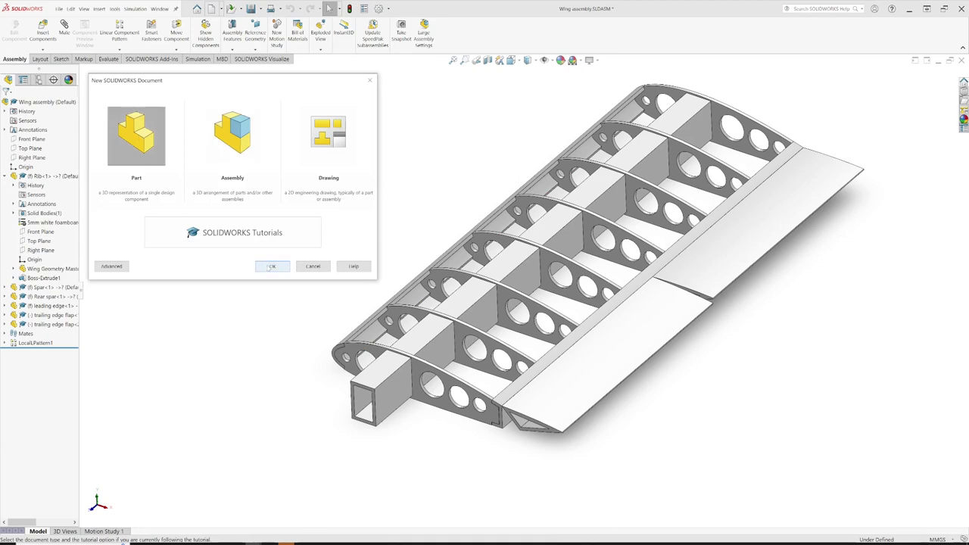
pyautogui.click(271, 266)
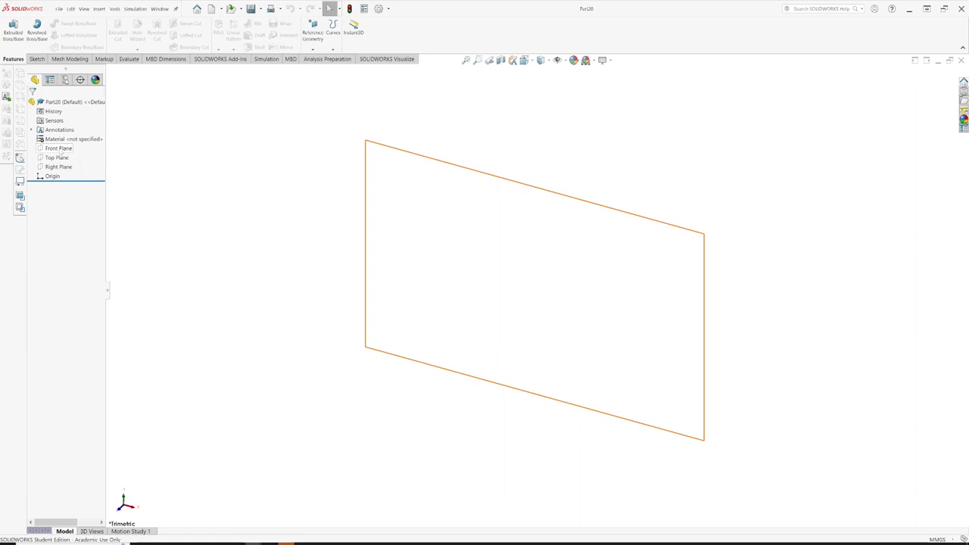
pyautogui.click(59, 148)
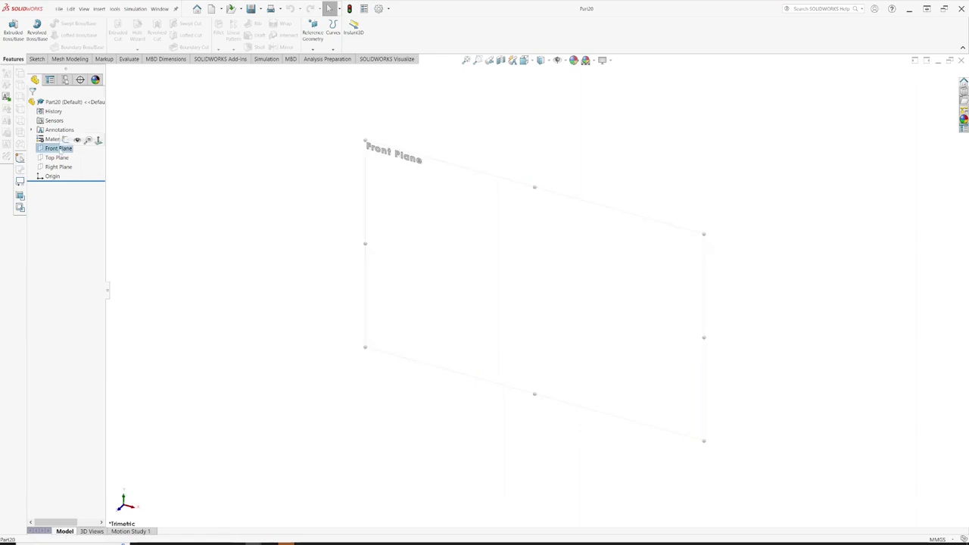
pyautogui.click(66, 140)
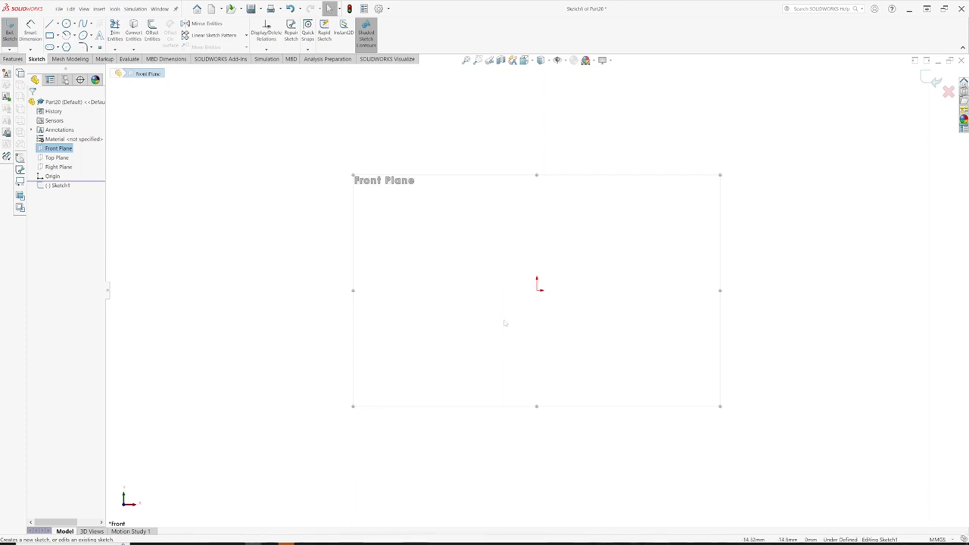
# Step: Draw a horizontal centerline from the origin and a rectangle above it
pyautogui.click(58, 24)
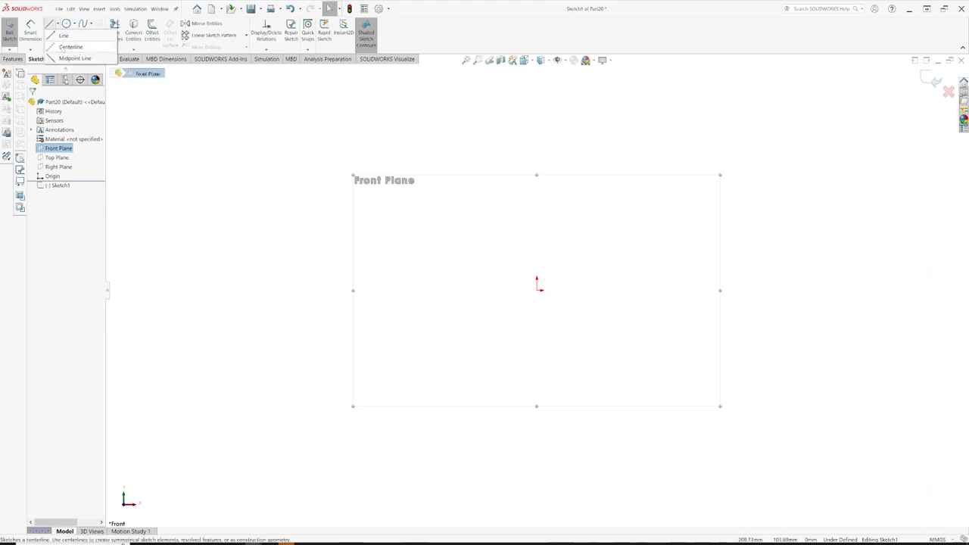
pyautogui.click(70, 47)
pyautogui.click(538, 291)
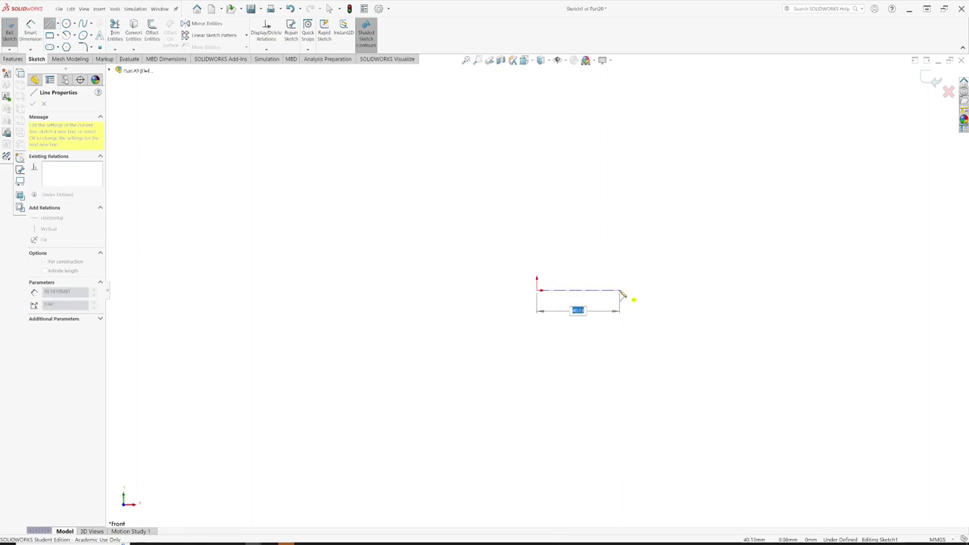
pyautogui.doubleClick(622, 292)
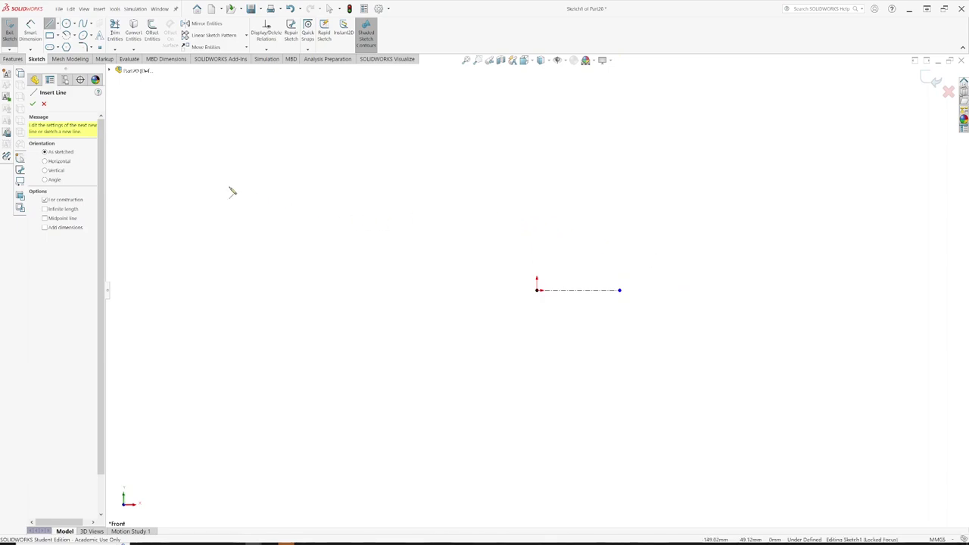
pyautogui.click(50, 35)
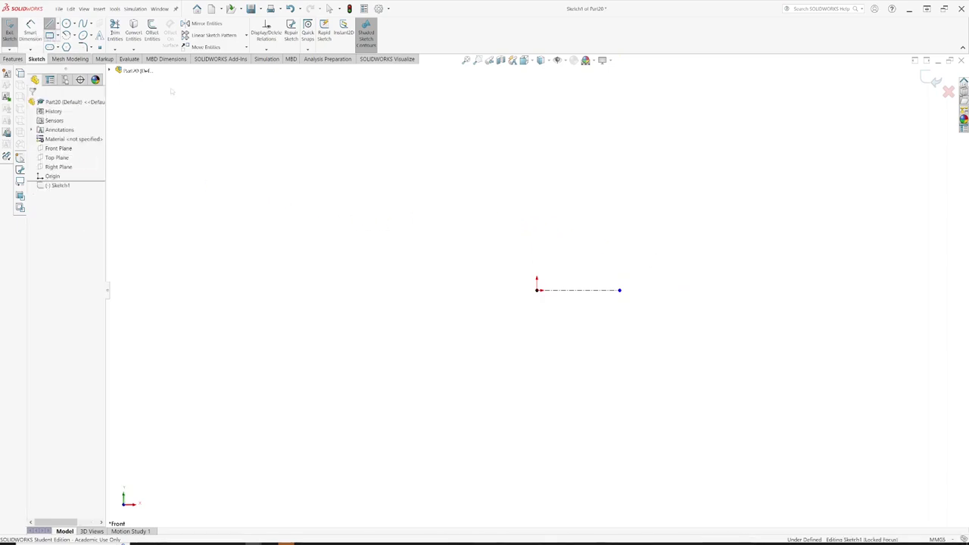
pyautogui.moveTo(496, 221)
pyautogui.mouseDown()
pyautogui.moveTo(529, 237)
pyautogui.moveTo(593, 241)
pyautogui.mouseUp()
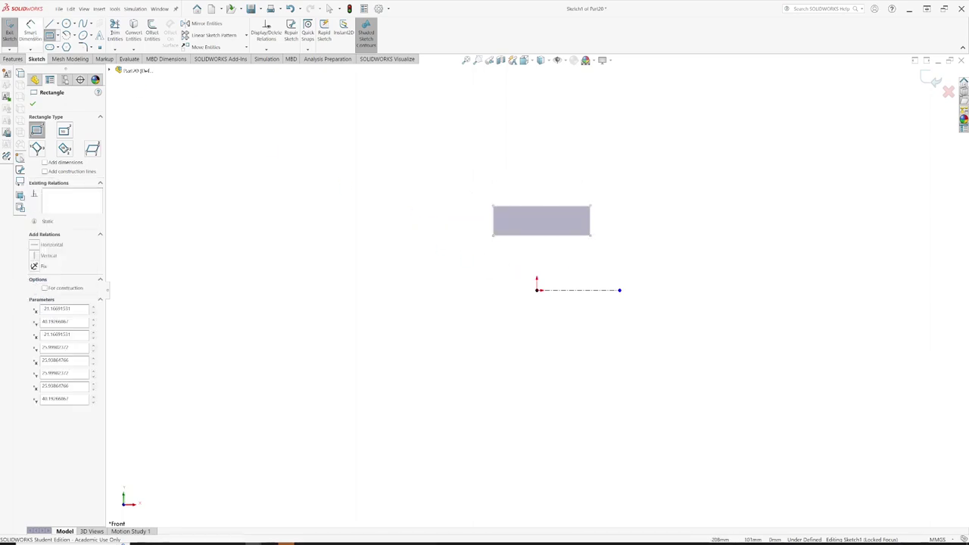
# Step: Dimension the rectangle 30 mm above the centerline and 30 mm wide
pyautogui.click(31, 32)
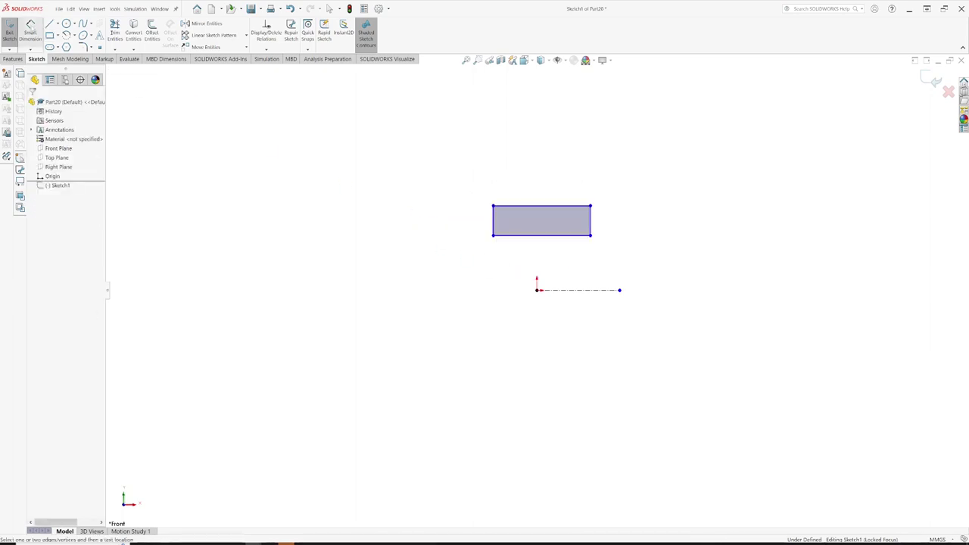
pyautogui.click(558, 293)
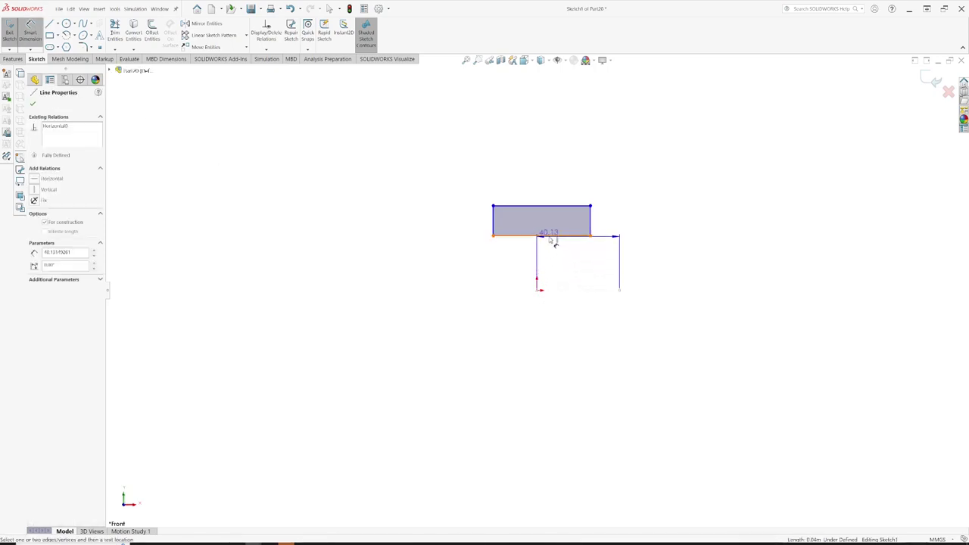
pyautogui.click(550, 236)
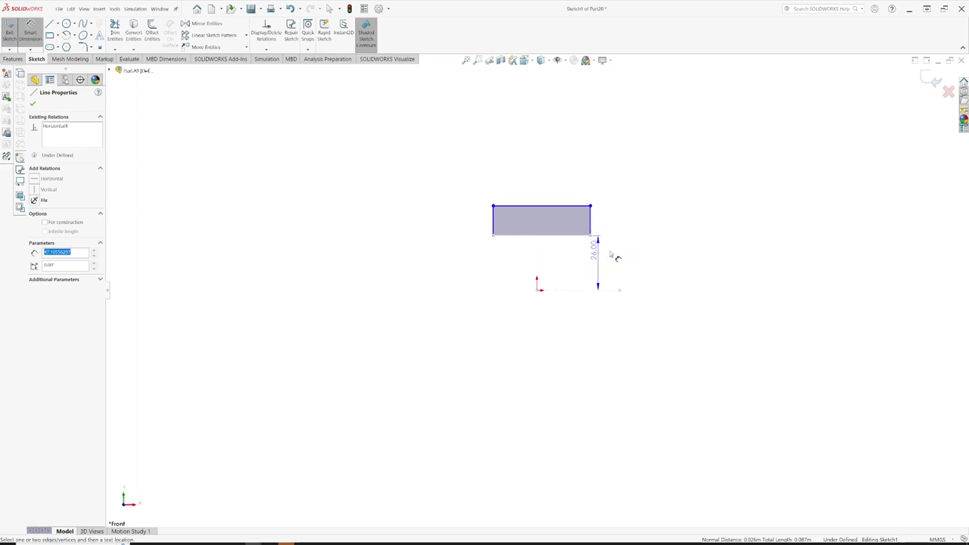
pyautogui.click(673, 260)
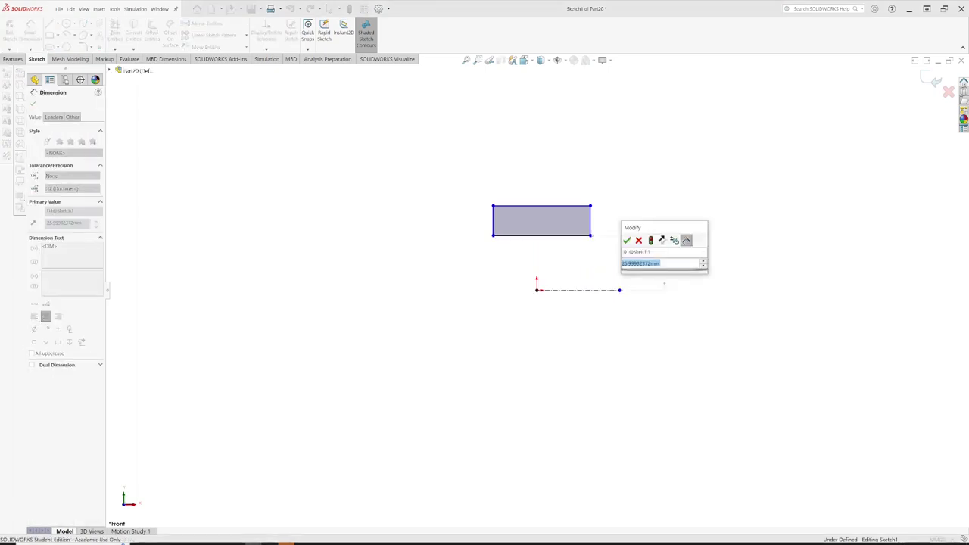
pyautogui.write('30')
pyautogui.press('Return')
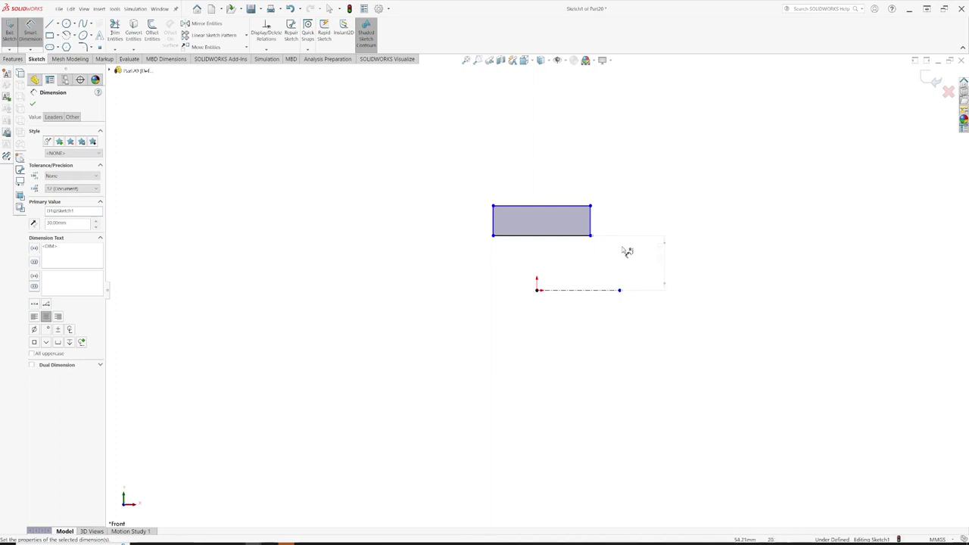
pyautogui.click(542, 205)
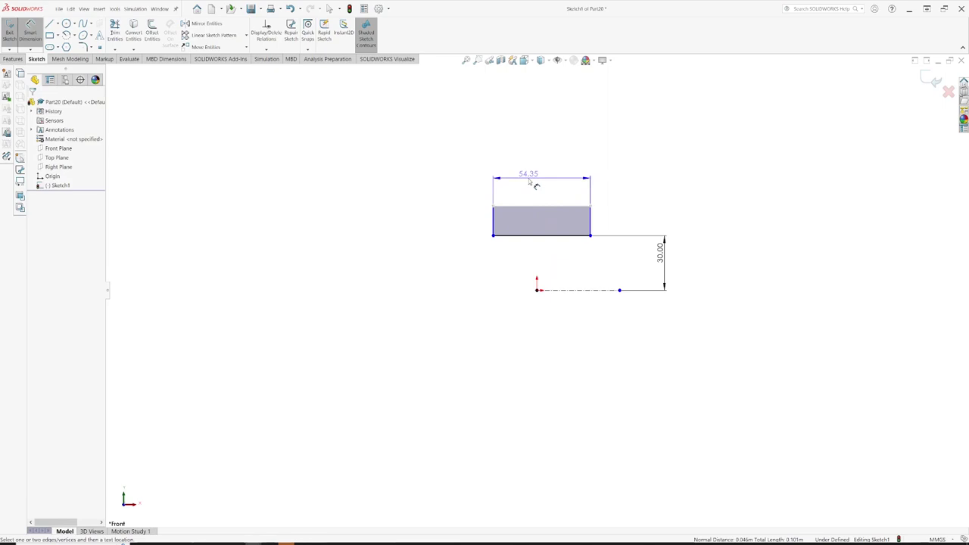
pyautogui.click(536, 185)
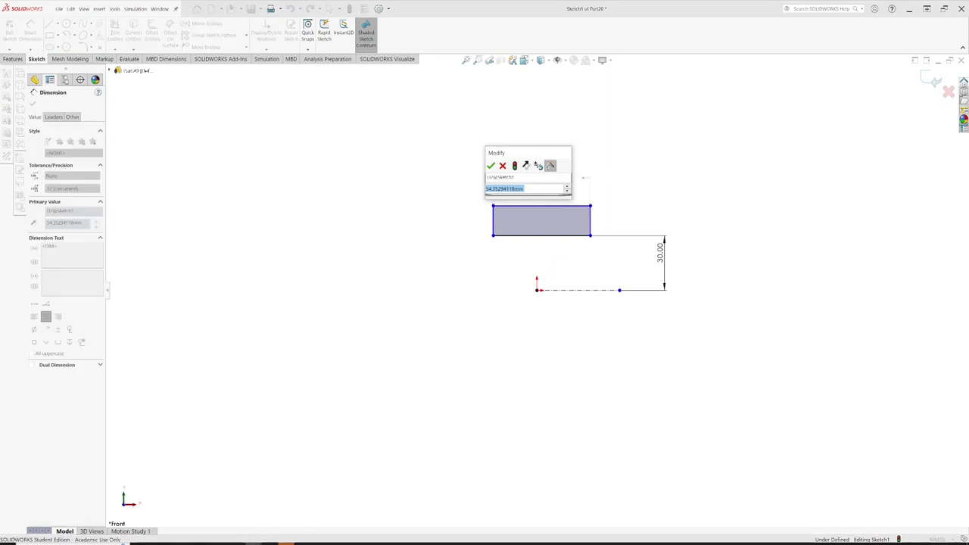
pyautogui.write('30')
pyautogui.press('Return')
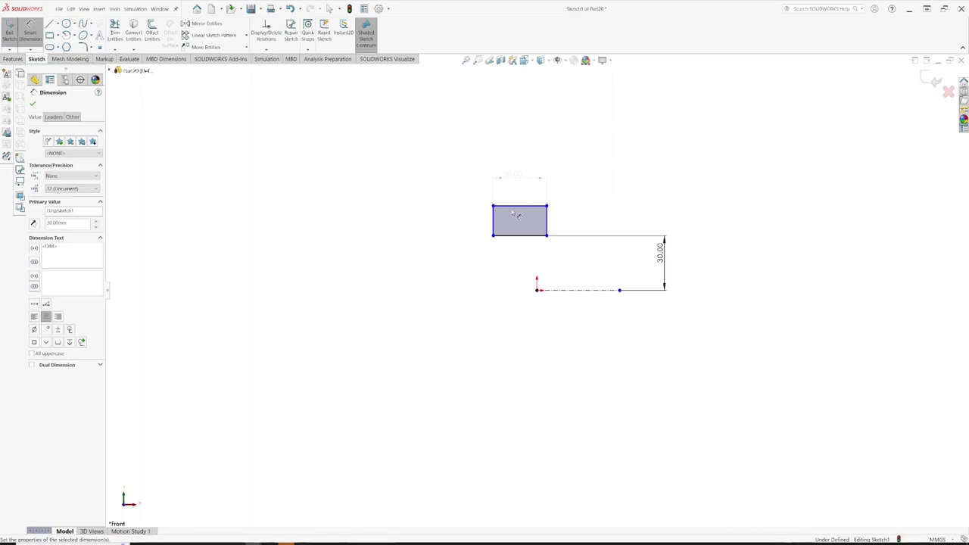
pyautogui.press('Escape')
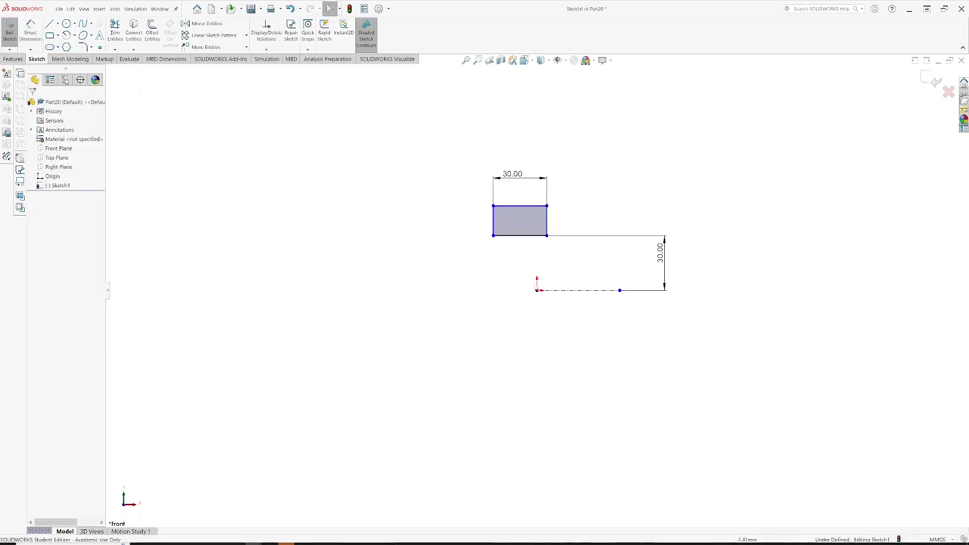
# Step: Add a Vertical relation between the rectangle's bottom midpoint and the origin
pyautogui.click(521, 236)
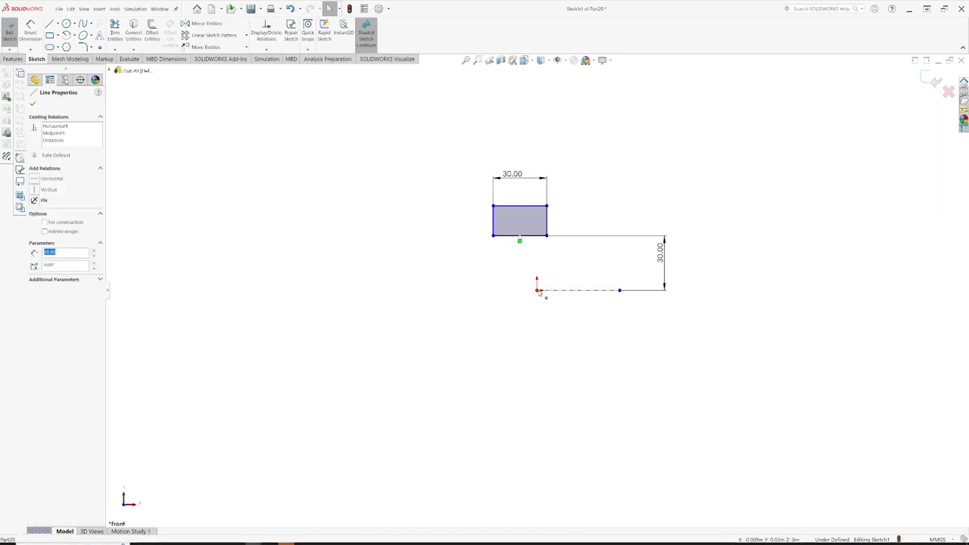
pyautogui.click(537, 291)
pyautogui.keyDown('ctrl'); pyautogui.click(536, 294); pyautogui.keyUp('ctrl')
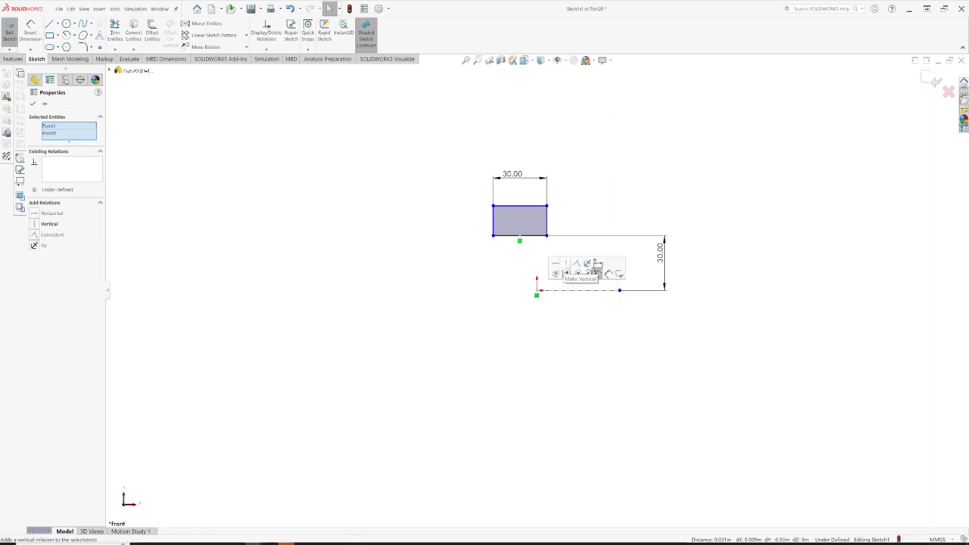
pyautogui.click(565, 263)
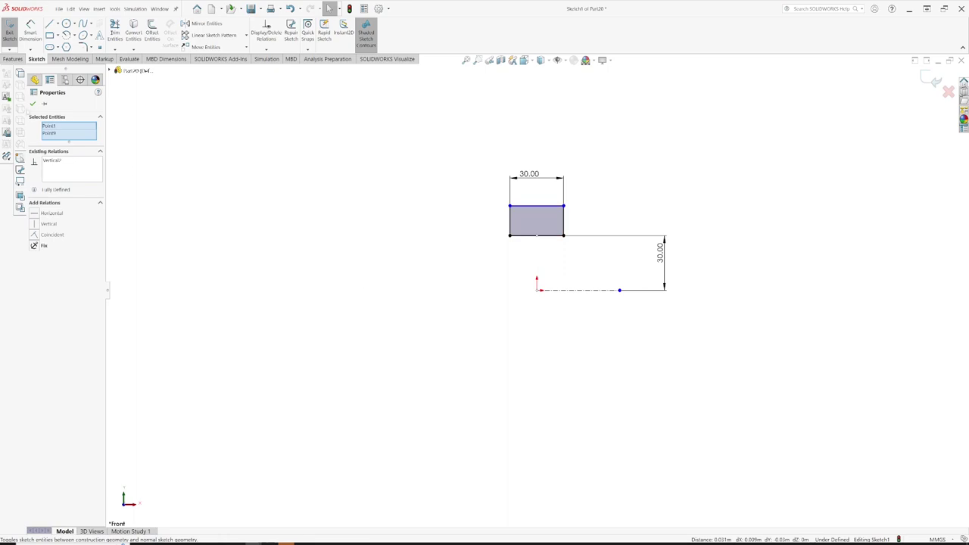
pyautogui.press('Escape')
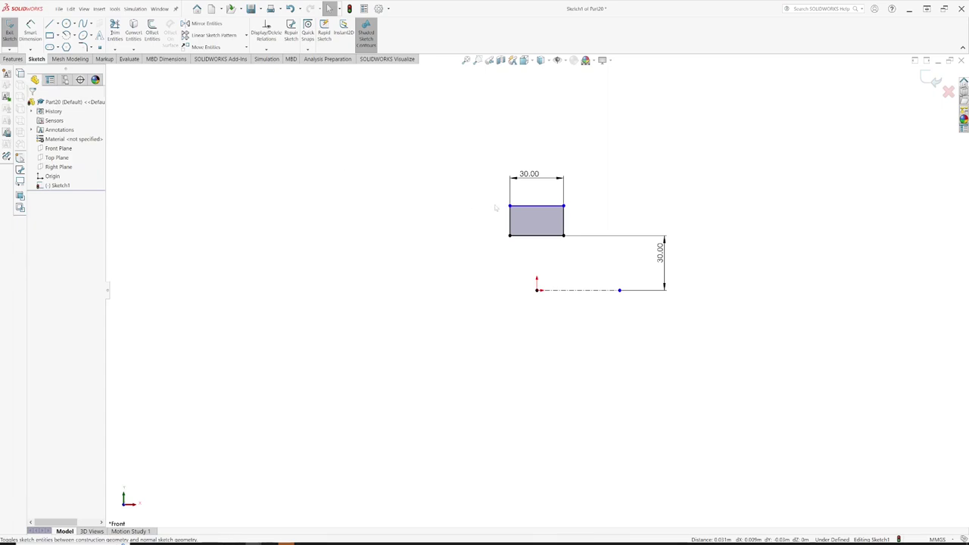
# Step: Mirror the four rectangle lines about the horizontal centerline
pyautogui.moveTo(474, 188); pyautogui.dragTo(596, 250)
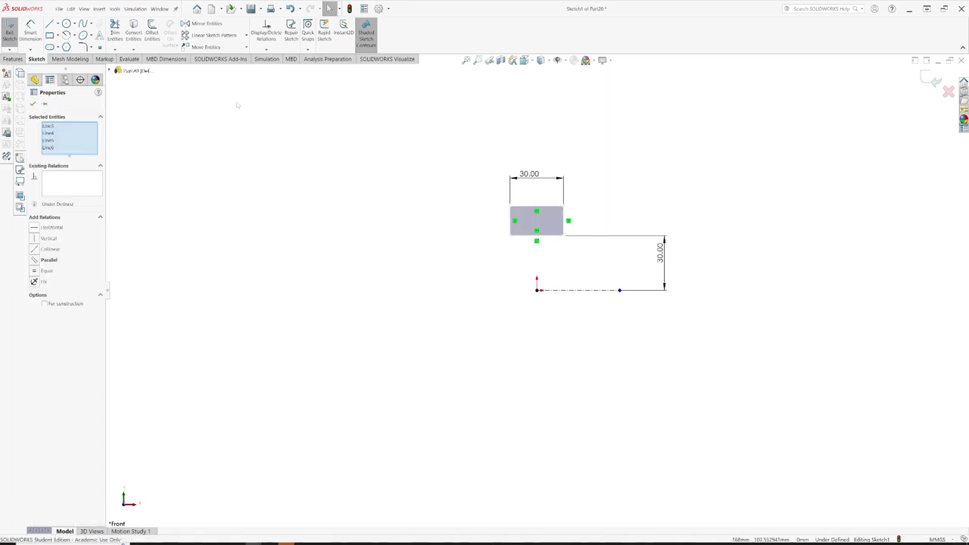
pyautogui.click(201, 25)
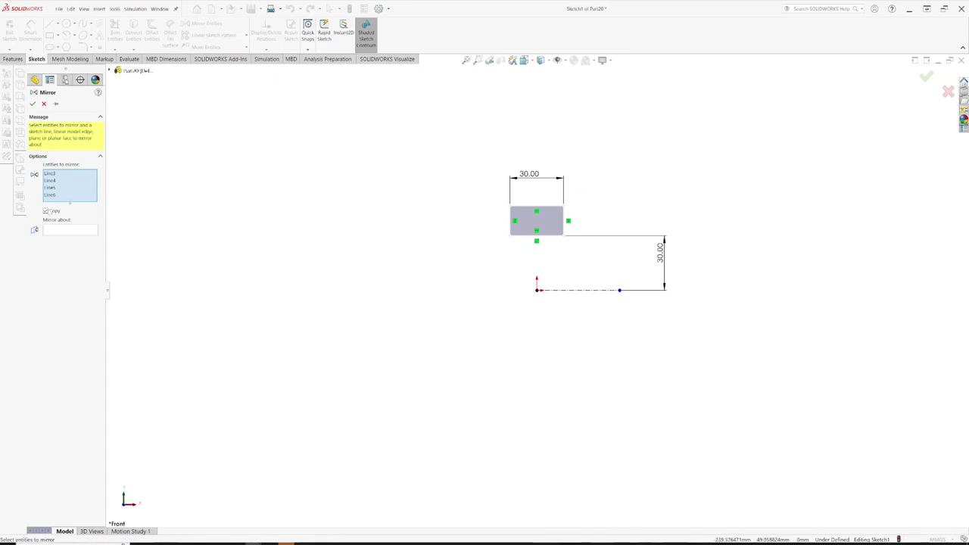
pyautogui.click(54, 232)
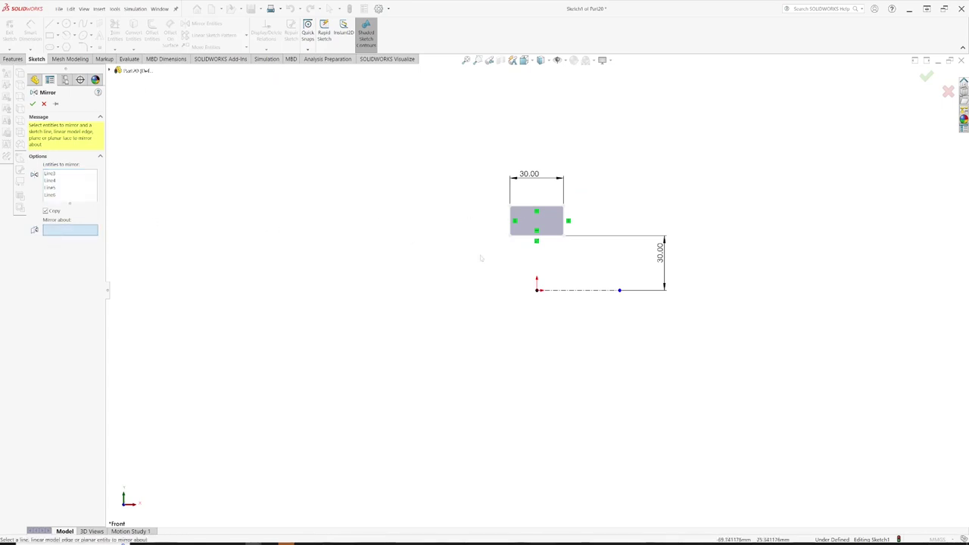
pyautogui.click(577, 292)
pyautogui.press('Return')
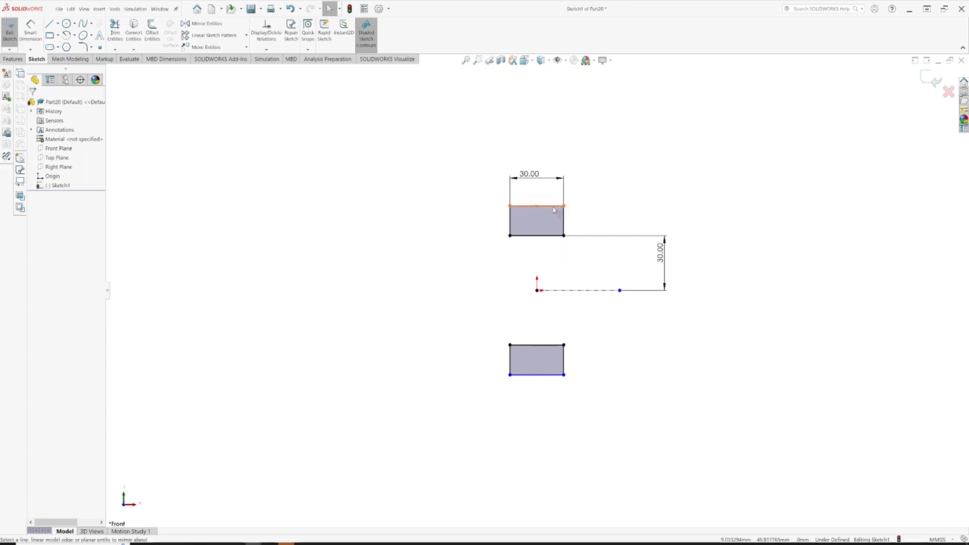
pyautogui.moveTo(564, 206)
pyautogui.mouseDown()
pyautogui.moveTo(589, 199)
pyautogui.moveTo(591, 139)
pyautogui.moveTo(589, 225)
pyautogui.moveTo(580, 215)
pyautogui.mouseUp()
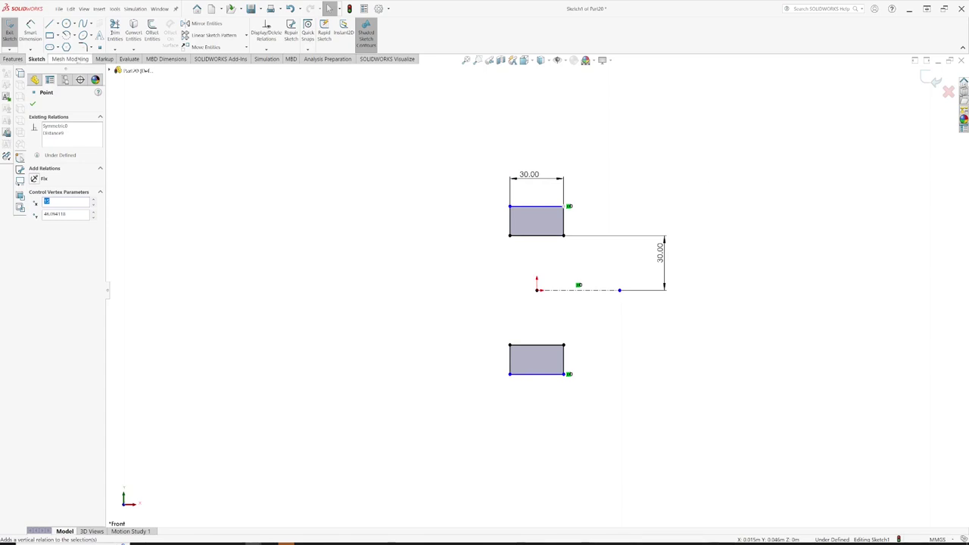
pyautogui.click(13, 59)
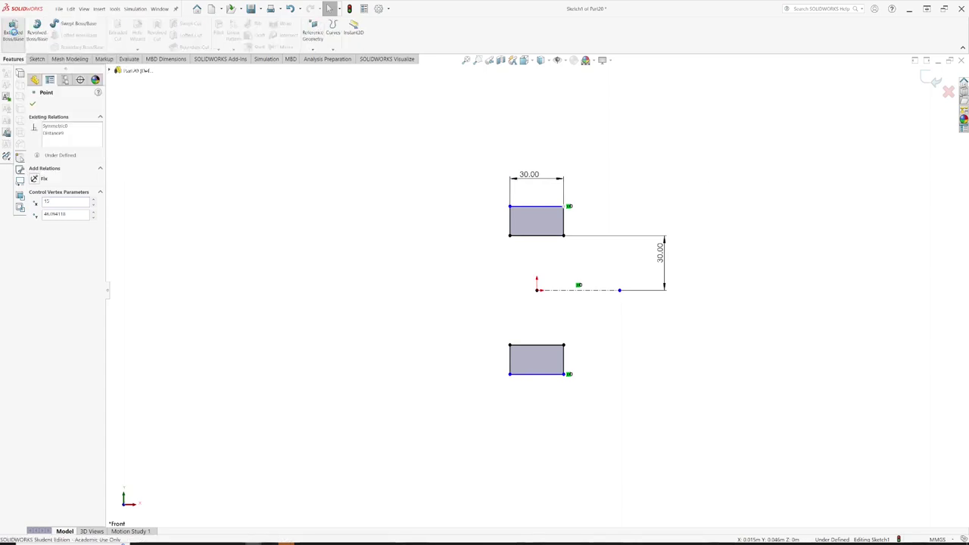
# Step: Extrude both rectangles with Extruded Boss/Base to a depth of 100 mm
pyautogui.click(13, 31)
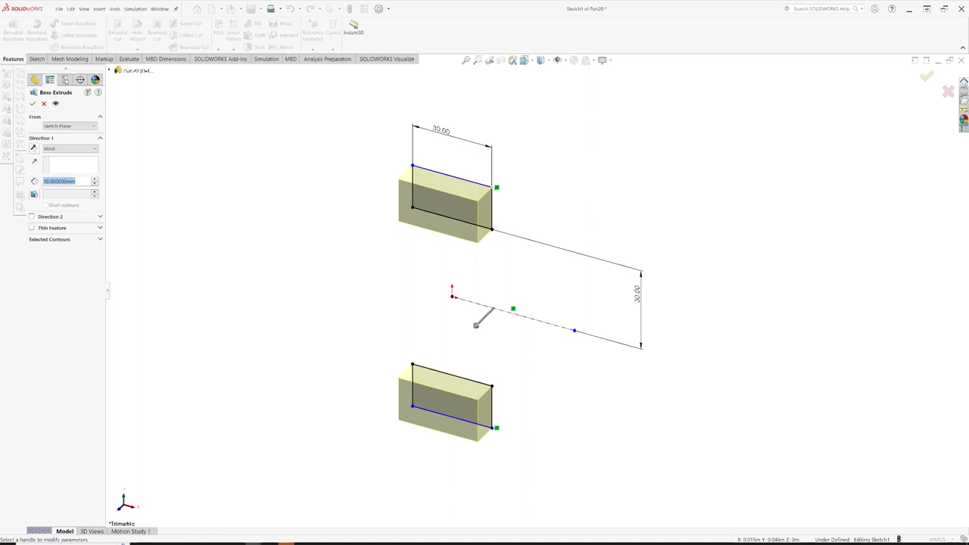
pyautogui.write('1')
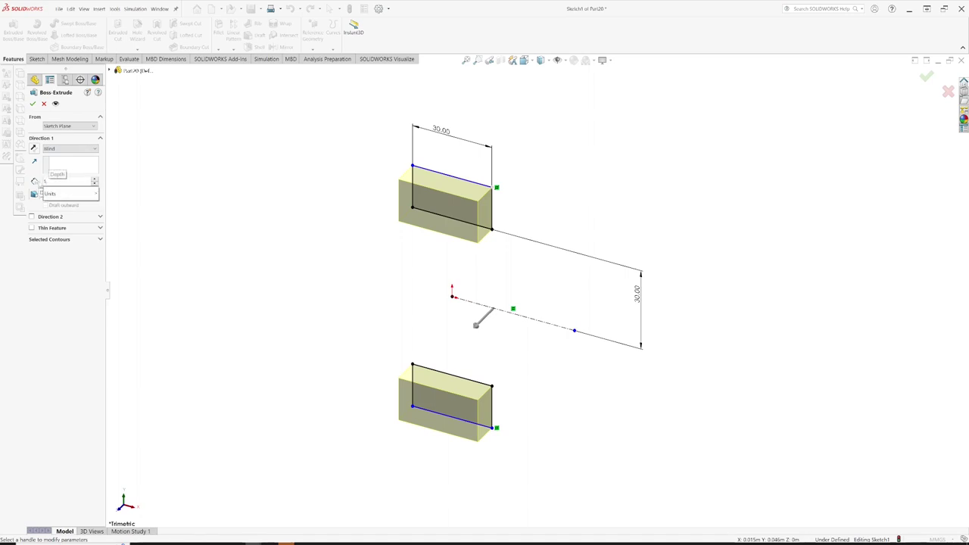
pyautogui.write('00')
pyautogui.press('Return')
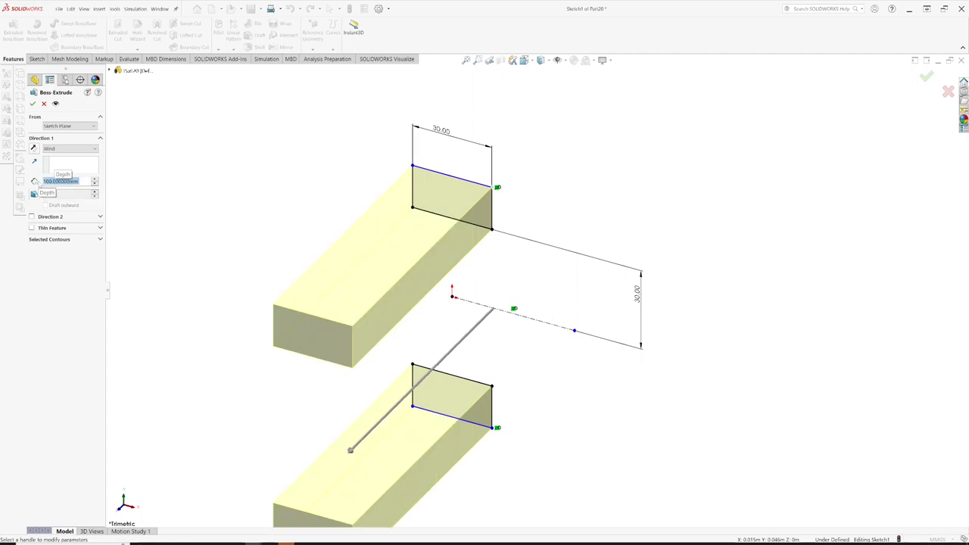
pyautogui.click(927, 76)
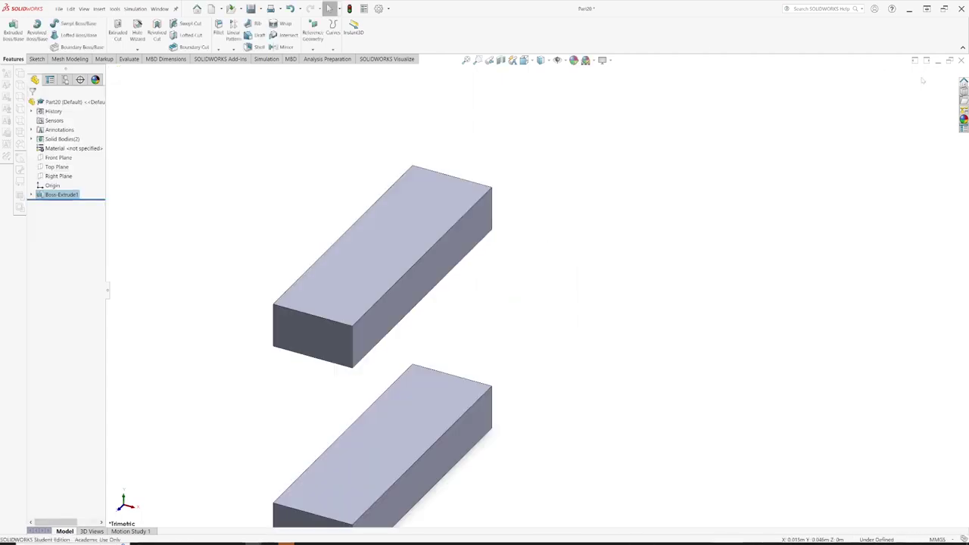
# Step: Assign Plain Carbon Steel as the part's material
pyautogui.click(78, 149)
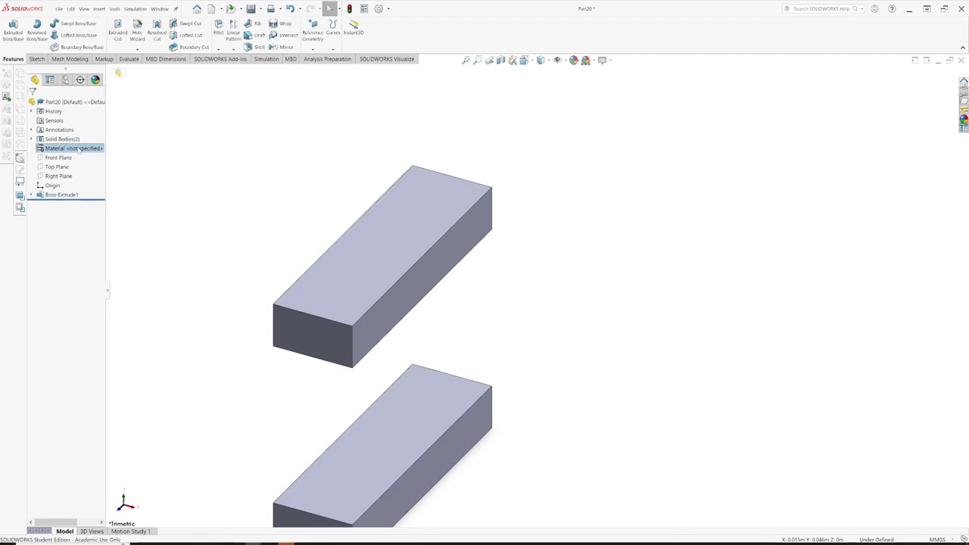
pyautogui.rightClick(79, 149)
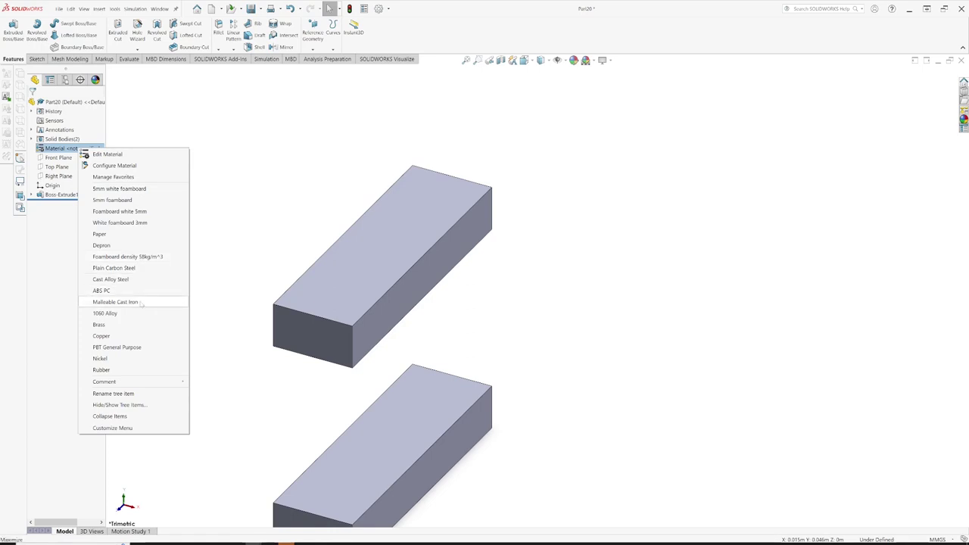
pyautogui.click(123, 269)
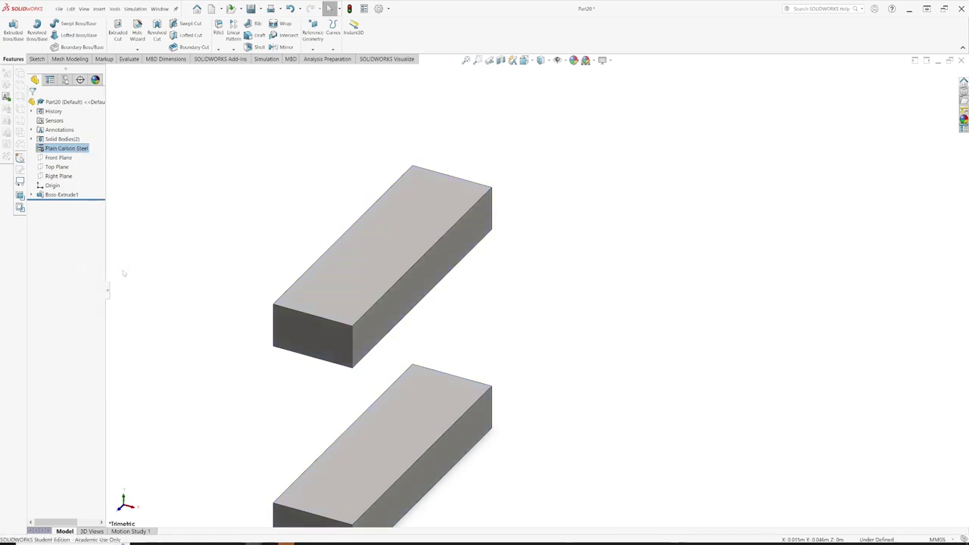
pyautogui.scroll(2, 461, 281)
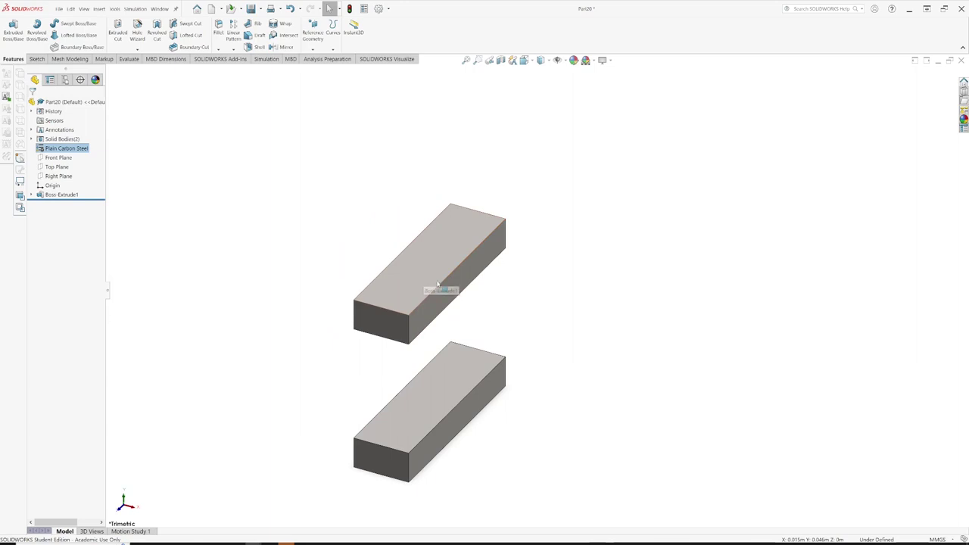
pyautogui.moveTo(444, 286); pyautogui.dragTo(454, 257, button='middle')
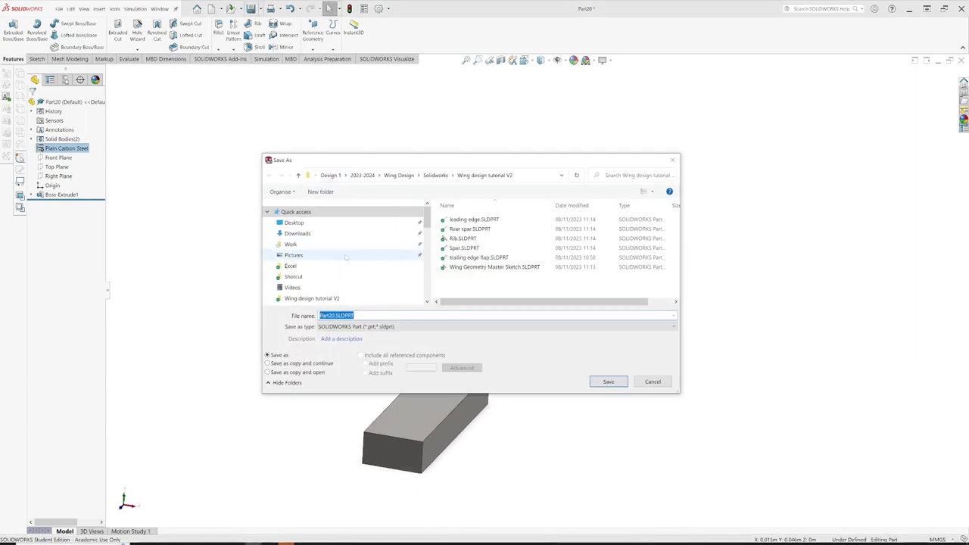
# Step: Save the part as vice.SLDPRT
pyautogui.write('vice')
pyautogui.press('Return')
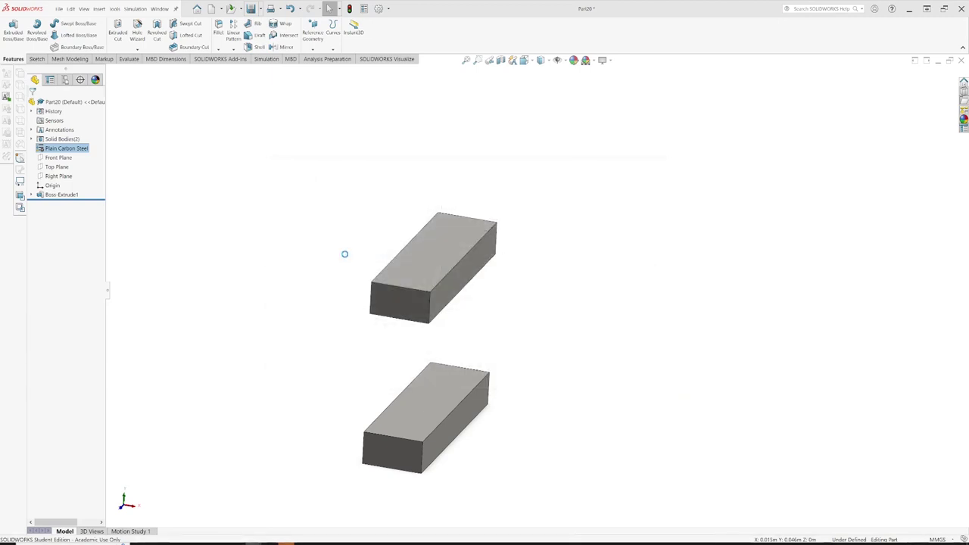
pyautogui.click(159, 8)
# Step: Insert the open vice part into the Wing assembly, placed beside the wing near the spar root
pyautogui.click(210, 123)
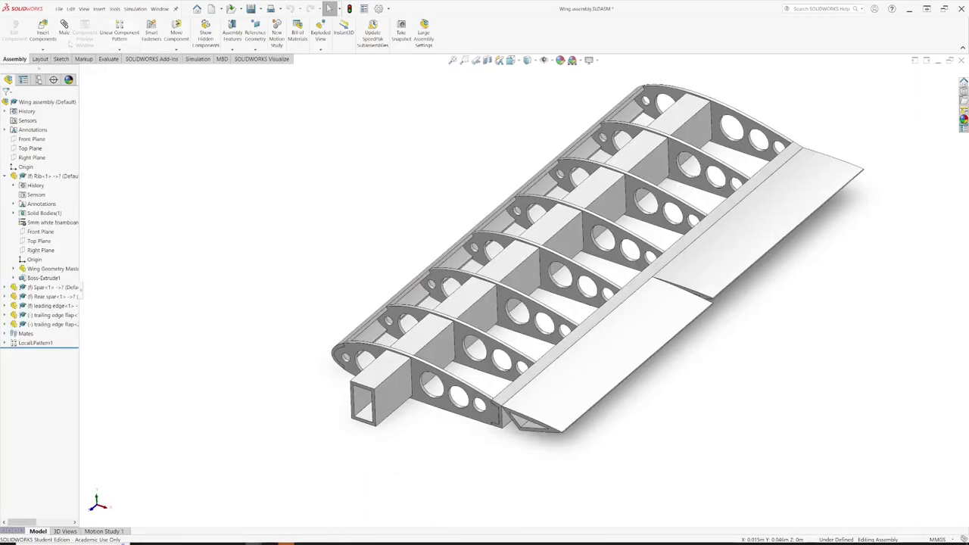
pyautogui.click(43, 31)
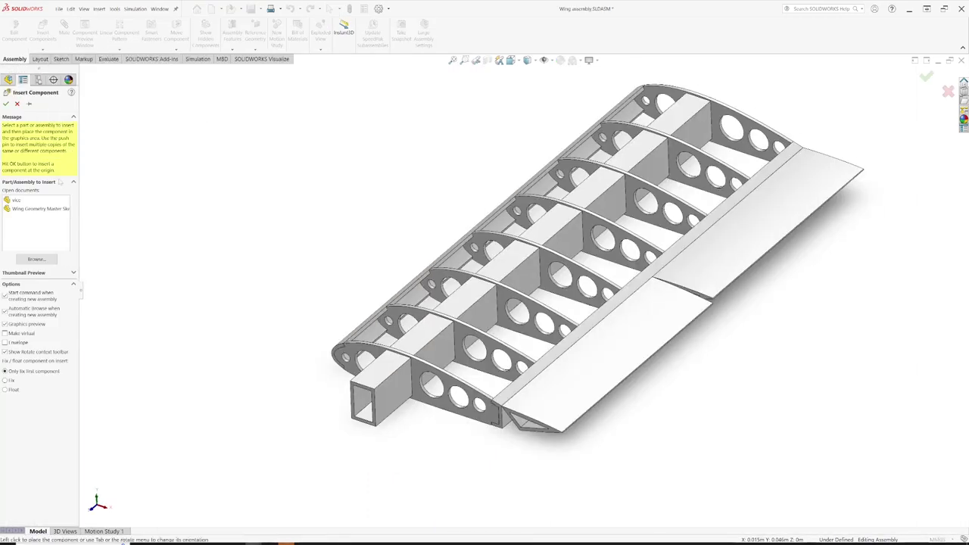
pyautogui.click(17, 200)
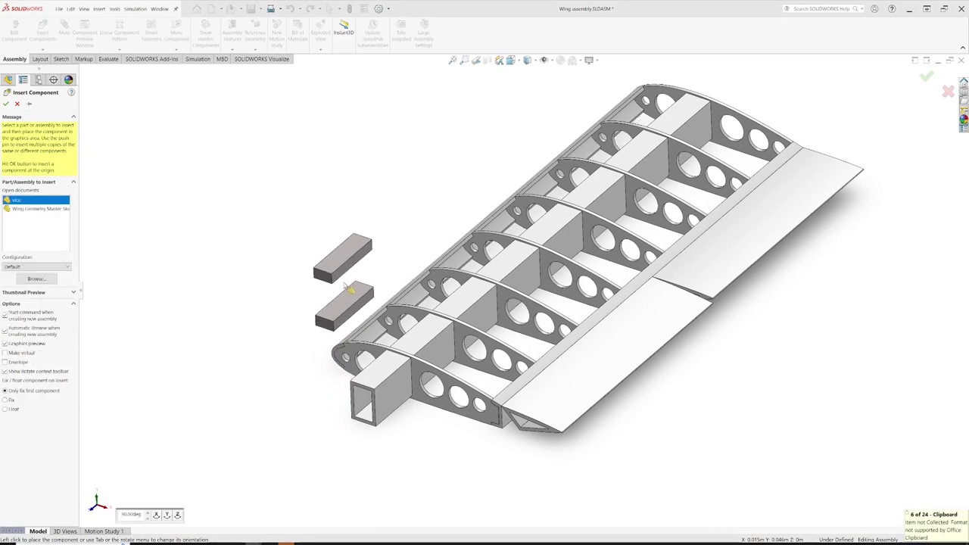
pyautogui.click(339, 281)
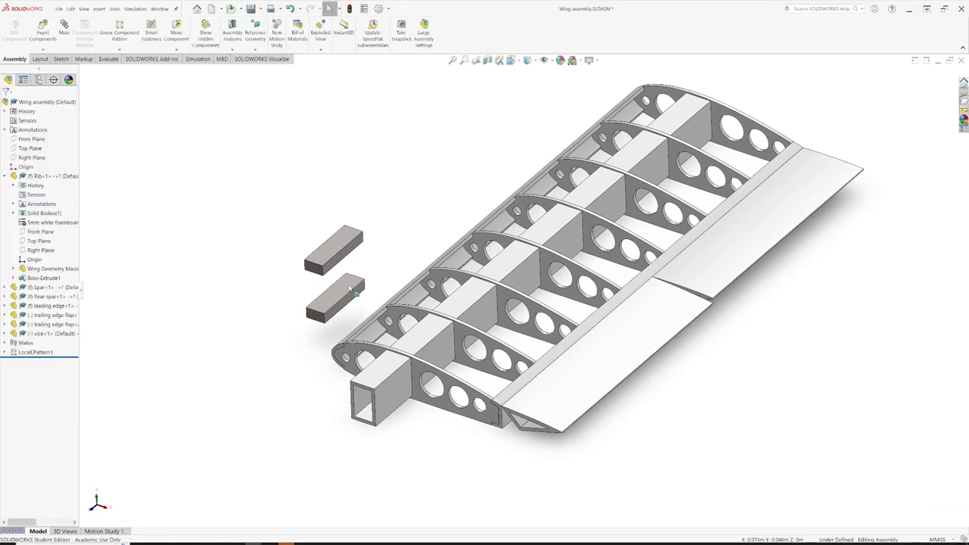
pyautogui.scroll(-3, 439, 286)
pyautogui.scroll(-3, 439, 287)
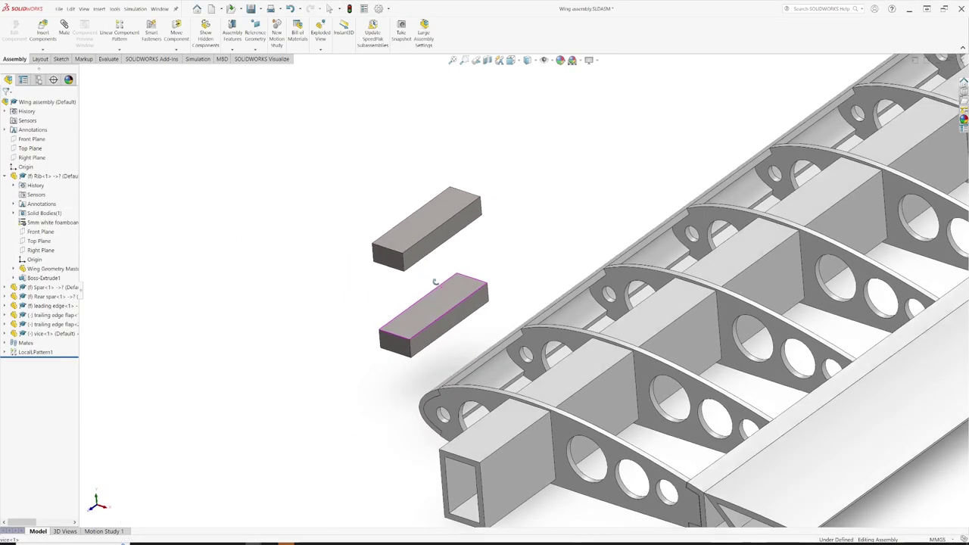
# Step: Mate the lower vice block face coincident with the spar face
pyautogui.click(440, 306)
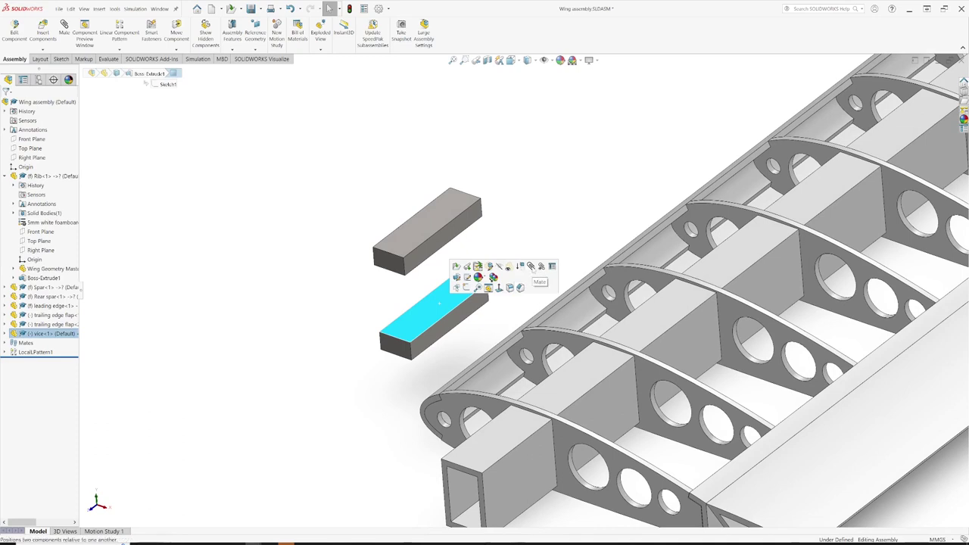
pyautogui.click(65, 27)
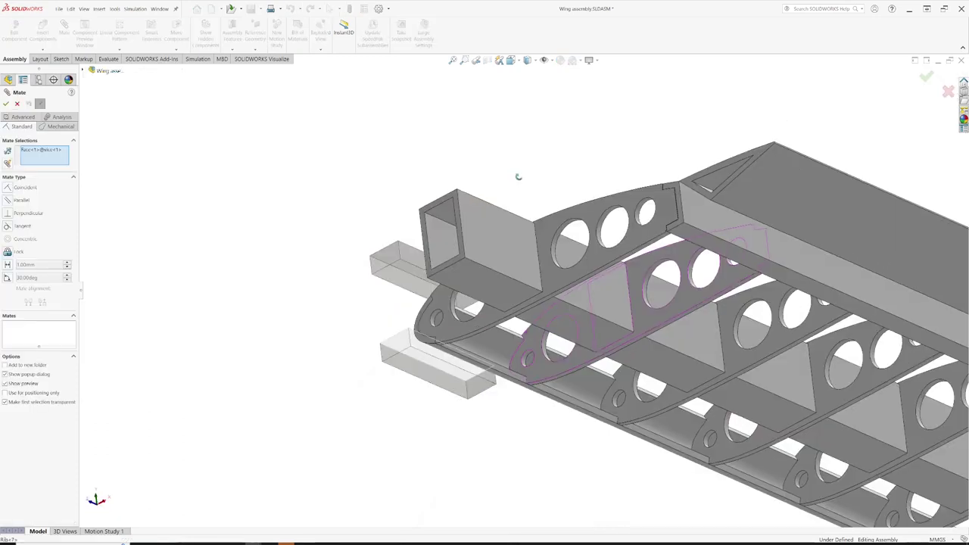
pyautogui.click(478, 289)
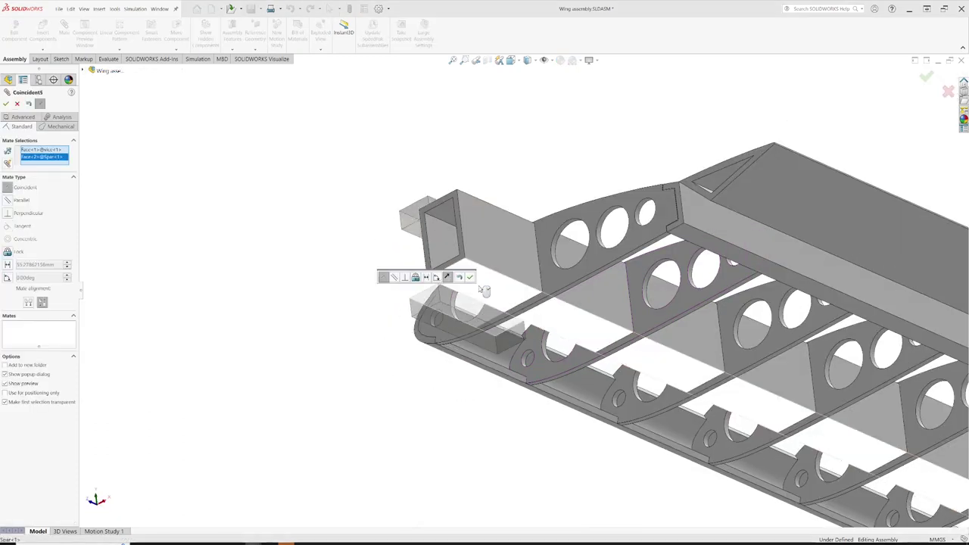
pyautogui.press('Return')
# Step: Start a second mate pairing another vice face with a rib face
pyautogui.moveTo(479, 289); pyautogui.dragTo(492, 341, button='middle')
pyautogui.click(458, 311)
pyautogui.scroll(-3, 493, 347)
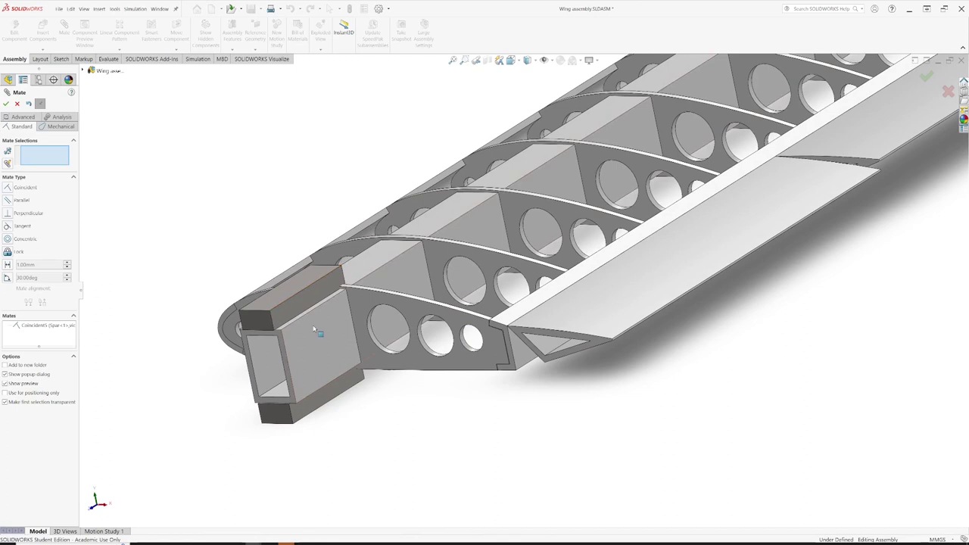
pyautogui.moveTo(314, 329); pyautogui.dragTo(303, 348, button='middle')
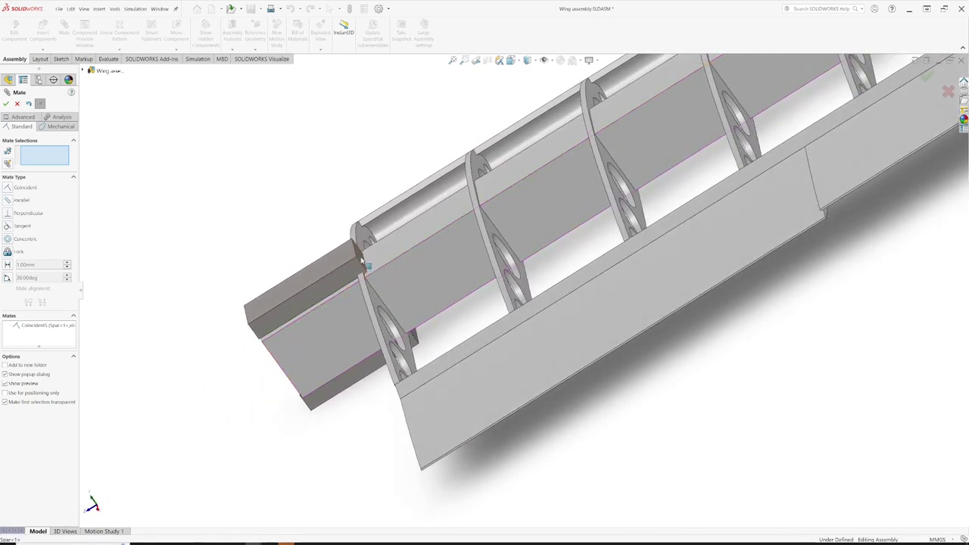
pyautogui.click(363, 261)
pyautogui.moveTo(368, 260); pyautogui.dragTo(394, 291, button='middle')
pyautogui.click(382, 303)
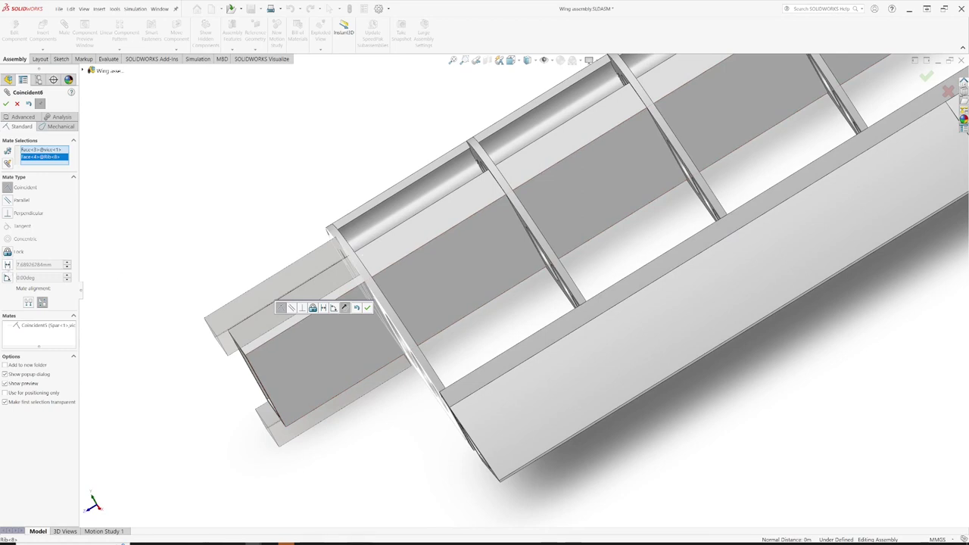
# Step: Make the vice-to-rib mate a 5 mm Distance mate and accept it
pyautogui.click(7, 265)
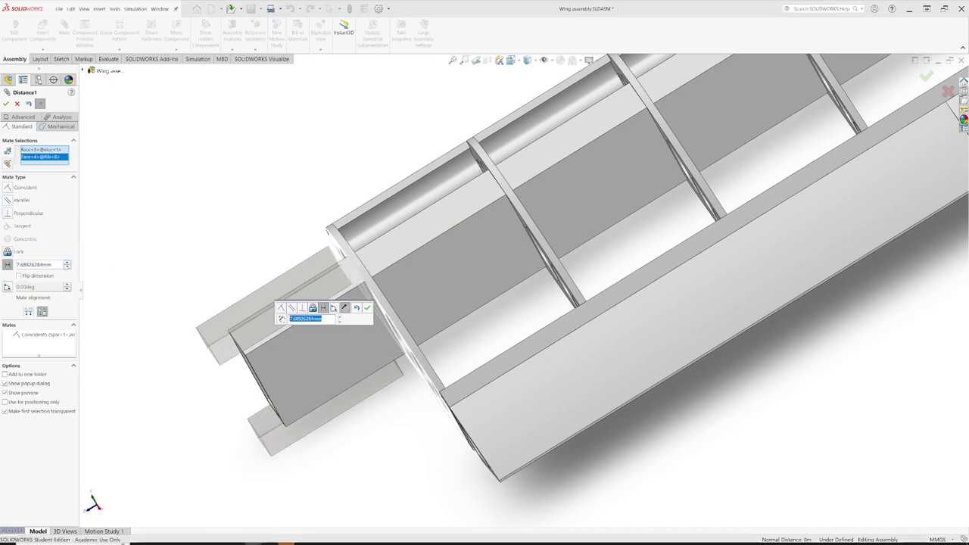
pyautogui.write('0')
pyautogui.press('Return')
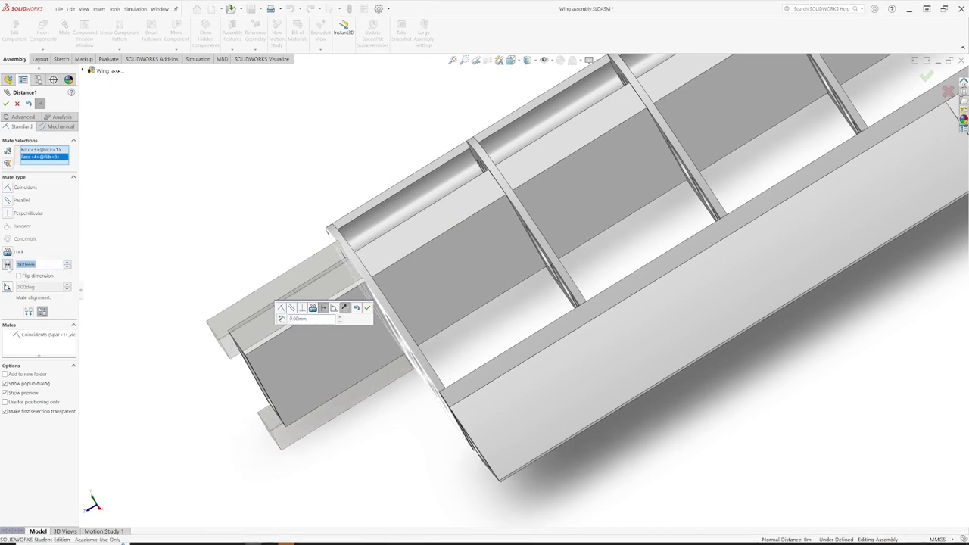
pyautogui.write('10')
pyautogui.press('Return')
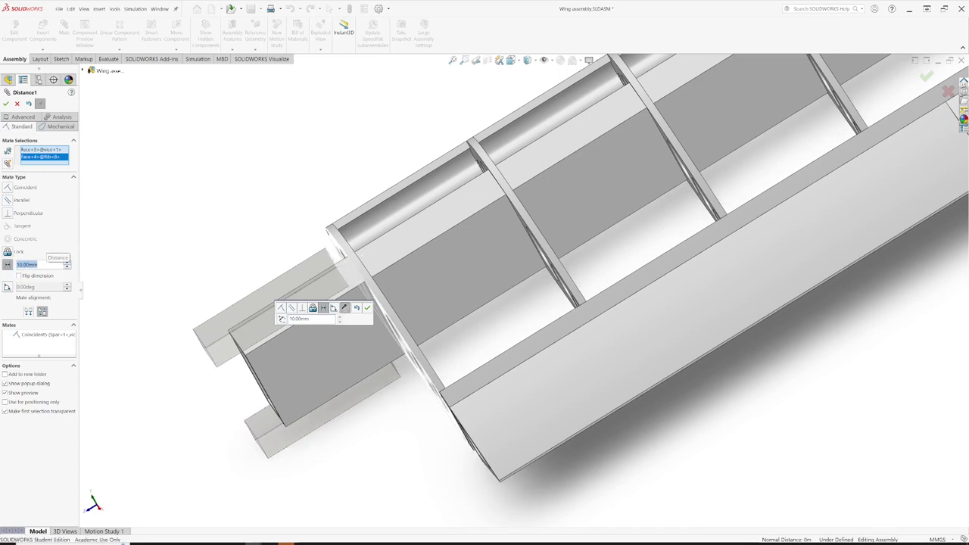
pyautogui.write('5')
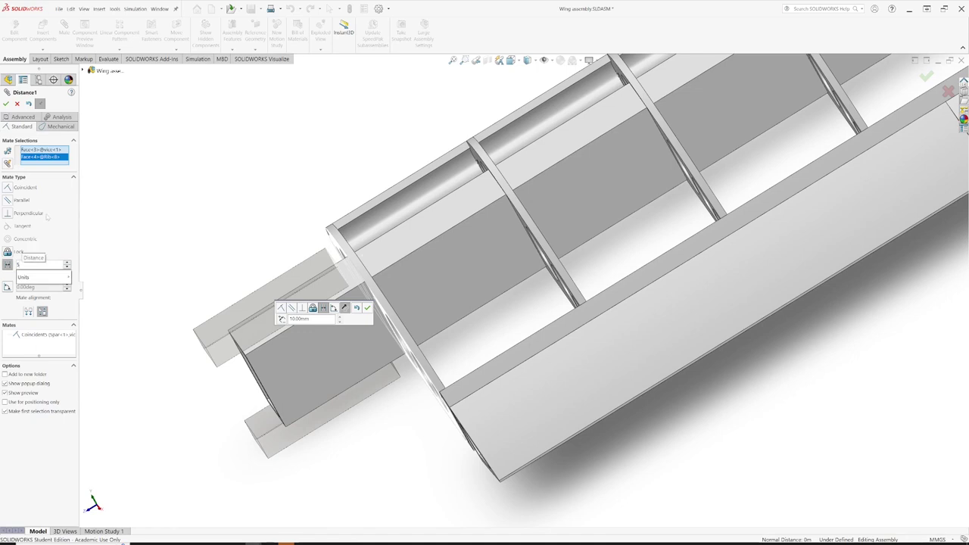
pyautogui.press('Return')
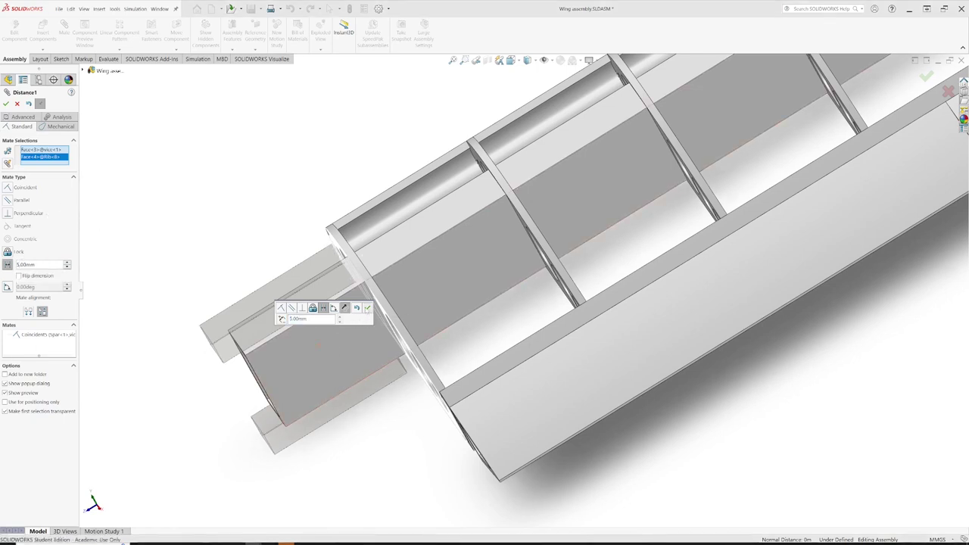
pyautogui.click(367, 308)
# Step: Check the clamped vice against the ribs from several angles and close the Mate PropertyManager
pyautogui.moveTo(353, 340); pyautogui.dragTo(326, 327, button='middle')
pyautogui.moveTo(326, 327)
pyautogui.mouseDown()
pyautogui.moveTo(310, 326)
pyautogui.moveTo(318, 329)
pyautogui.mouseUp()
pyautogui.moveTo(402, 339); pyautogui.dragTo(367, 410, button='middle')
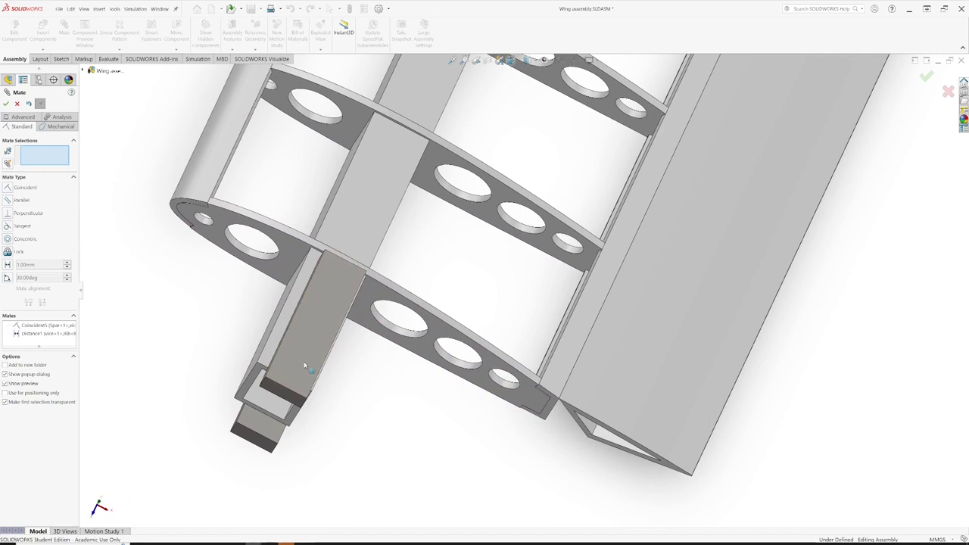
pyautogui.moveTo(304, 367); pyautogui.dragTo(304, 363)
pyautogui.moveTo(331, 367); pyautogui.dragTo(303, 318, button='middle')
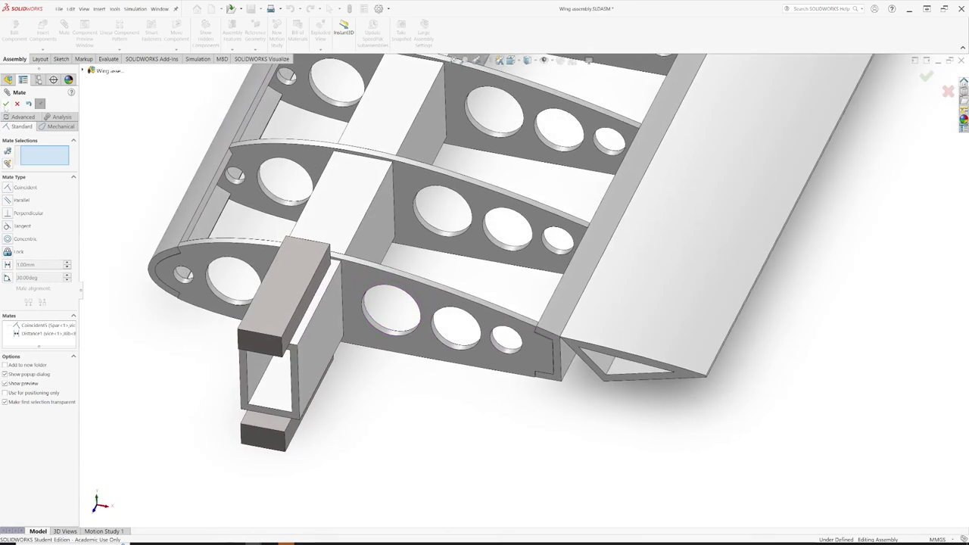
pyautogui.click(6, 104)
# Step: Swing the lower trailing-edge flap downward on its hinge, then reframe the whole wing
pyautogui.scroll(3, 399, 278)
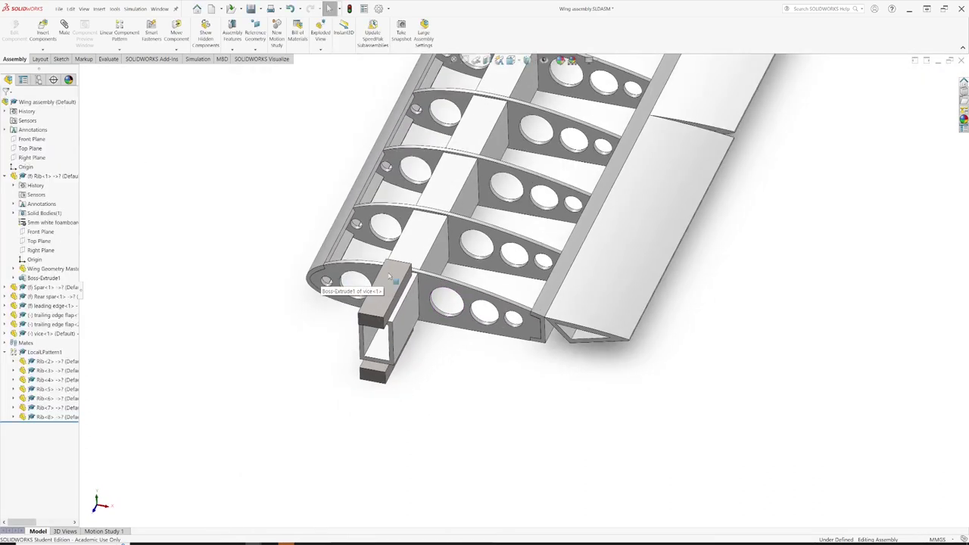
pyautogui.scroll(2, 408, 277)
pyautogui.click(599, 263)
pyautogui.moveTo(598, 263); pyautogui.dragTo(628, 212)
pyautogui.click(647, 147)
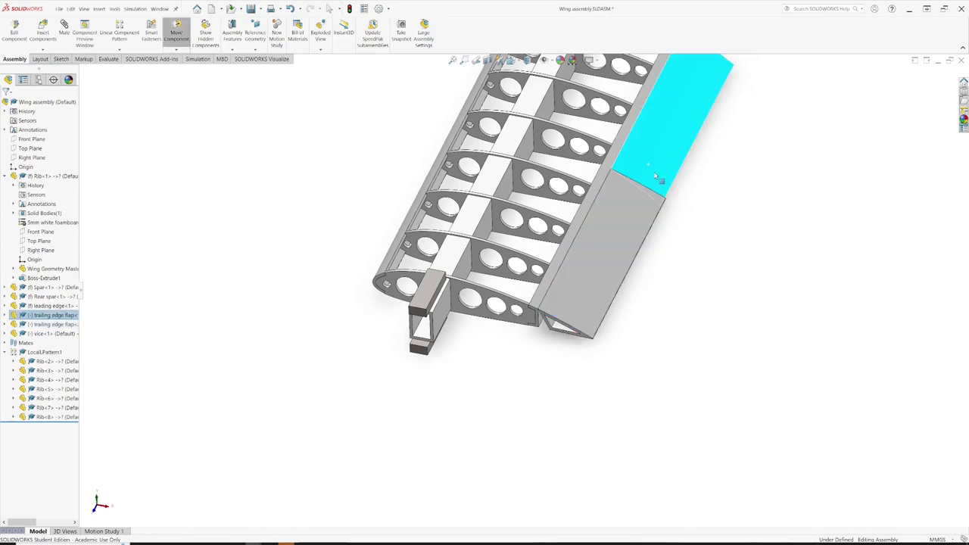
pyautogui.press('Escape')
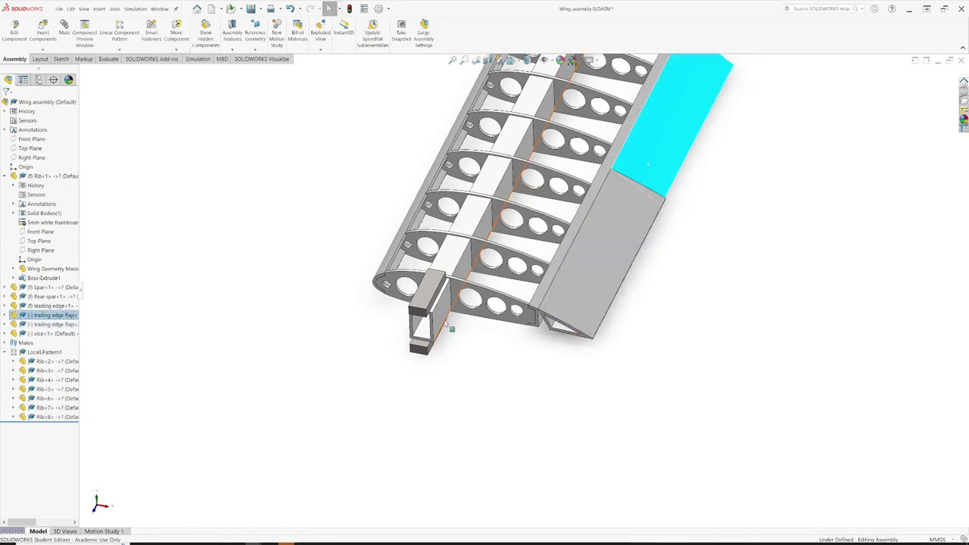
pyautogui.scroll(3, 455, 313)
pyautogui.moveTo(455, 313); pyautogui.dragTo(538, 214, button='middle')
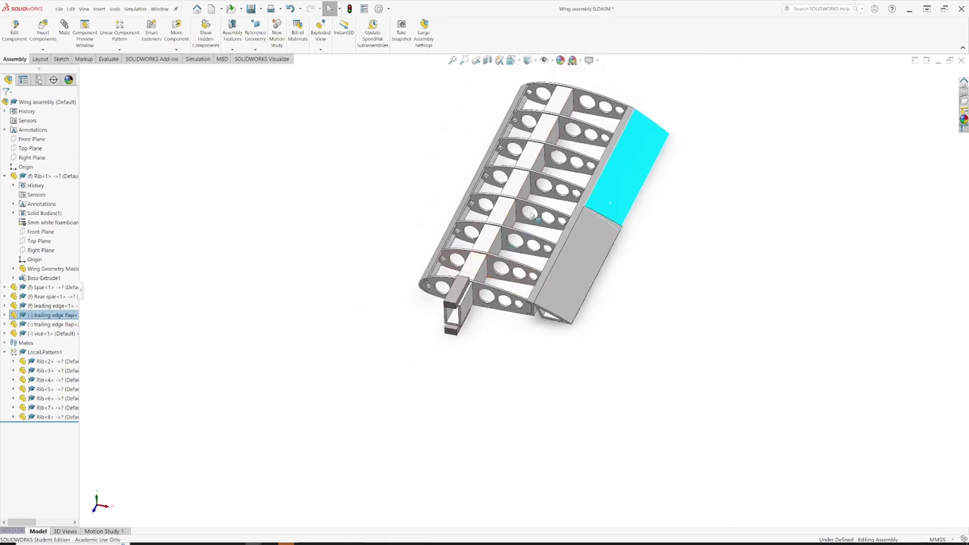
pyautogui.moveTo(507, 248); pyautogui.dragTo(462, 263, button='middle')
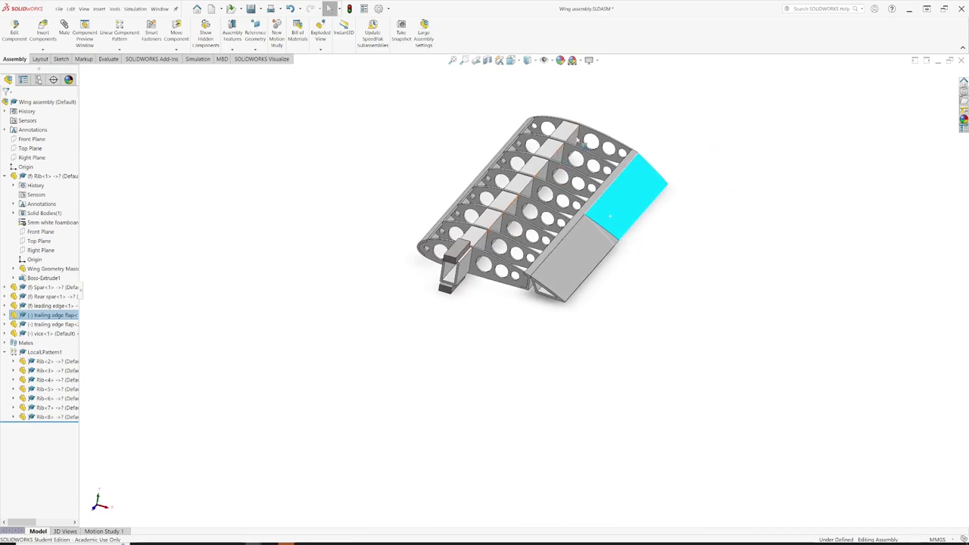